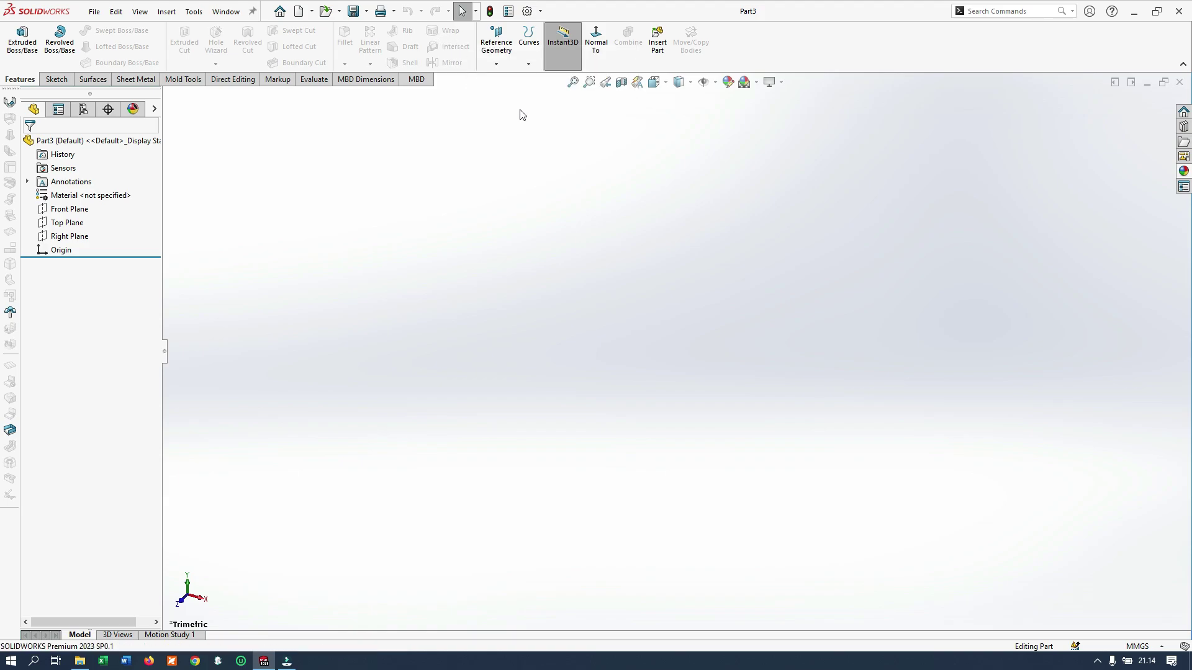
- Apply the Plain White scene as the viewport background of the new part
click(745, 82)
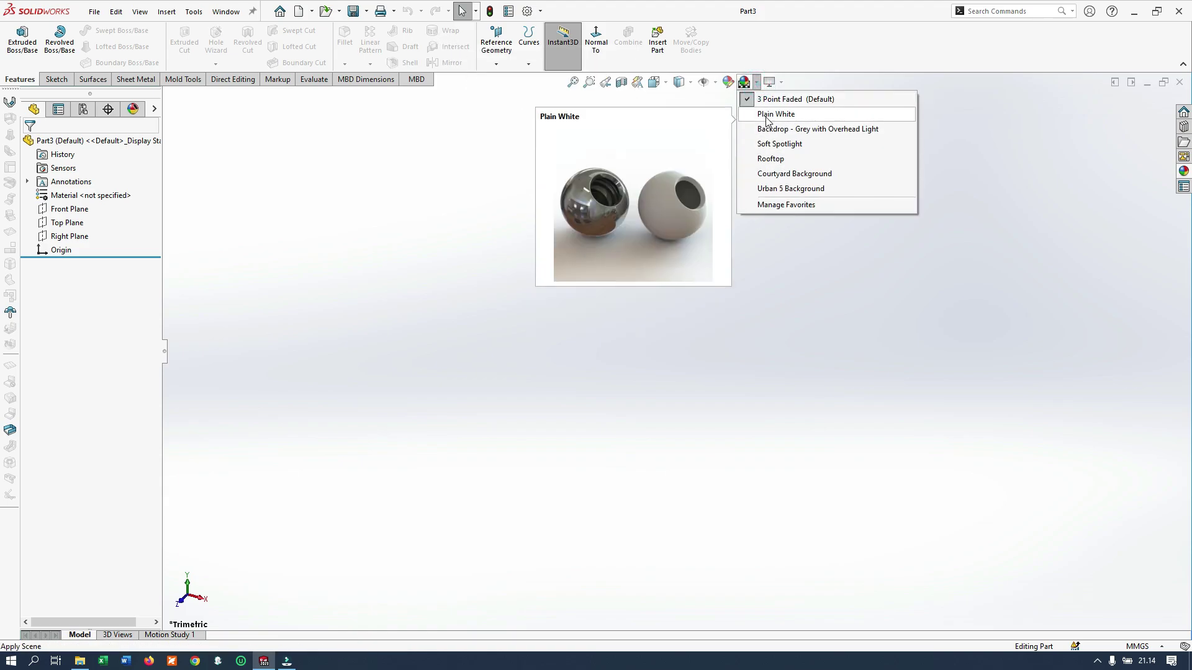
click(766, 117)
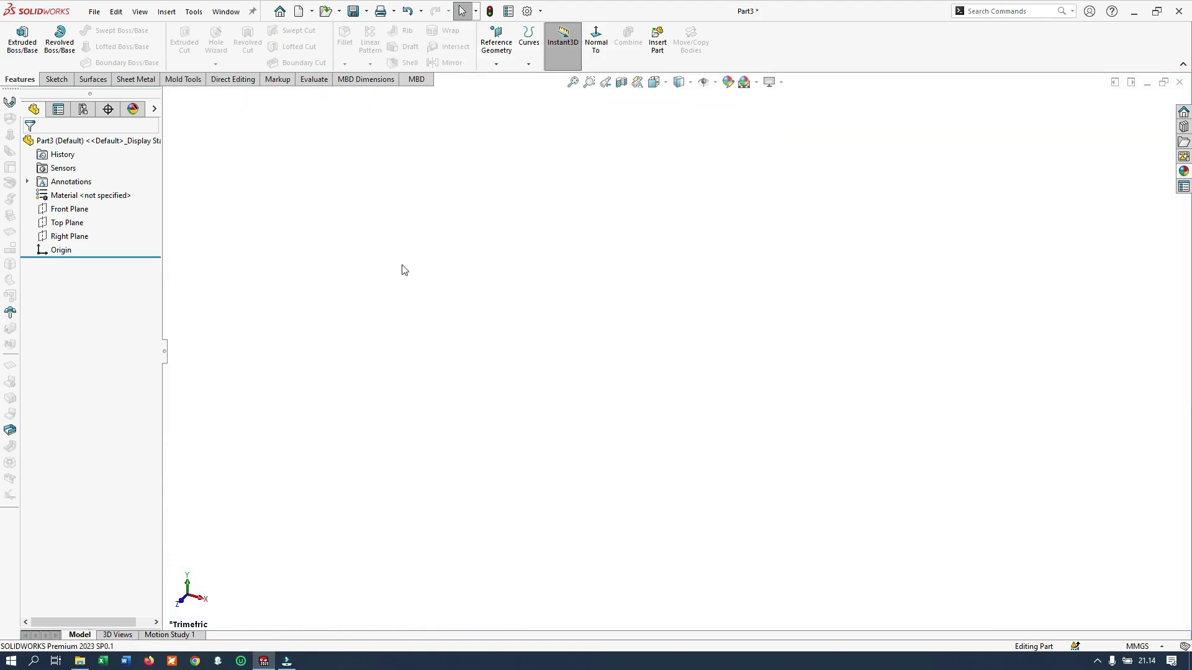
click(67, 223)
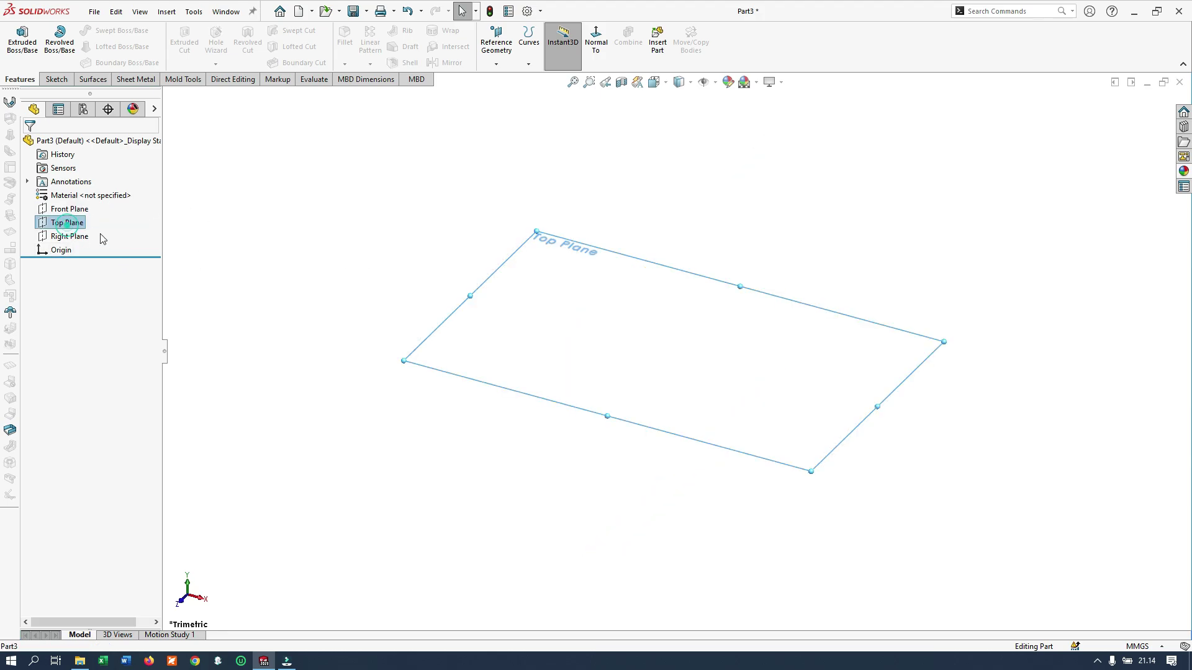
- Start a Top Plane sketch and draw a horizontal construction centreline from the origin
right_click(52, 224)
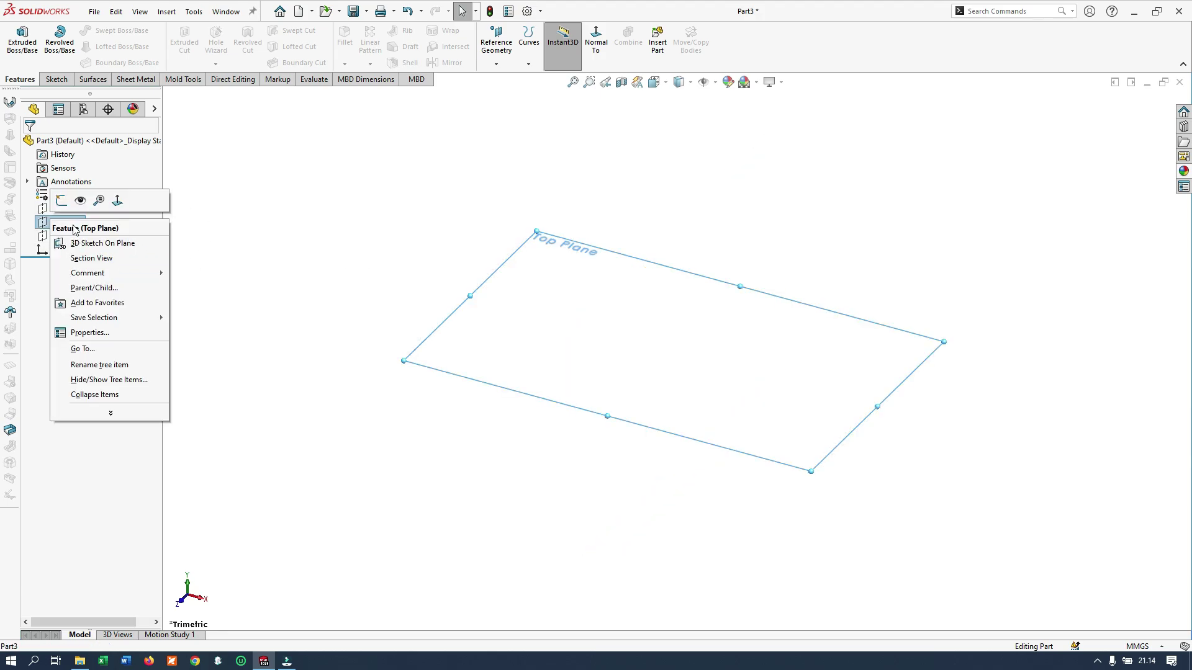
click(61, 200)
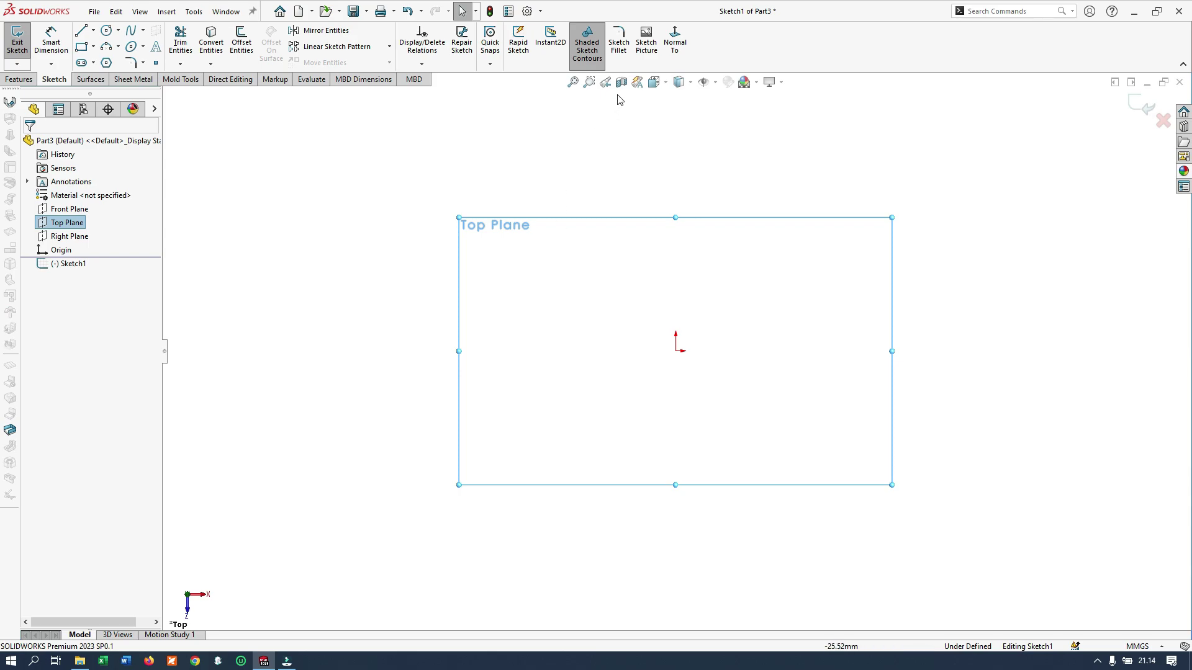
click(81, 32)
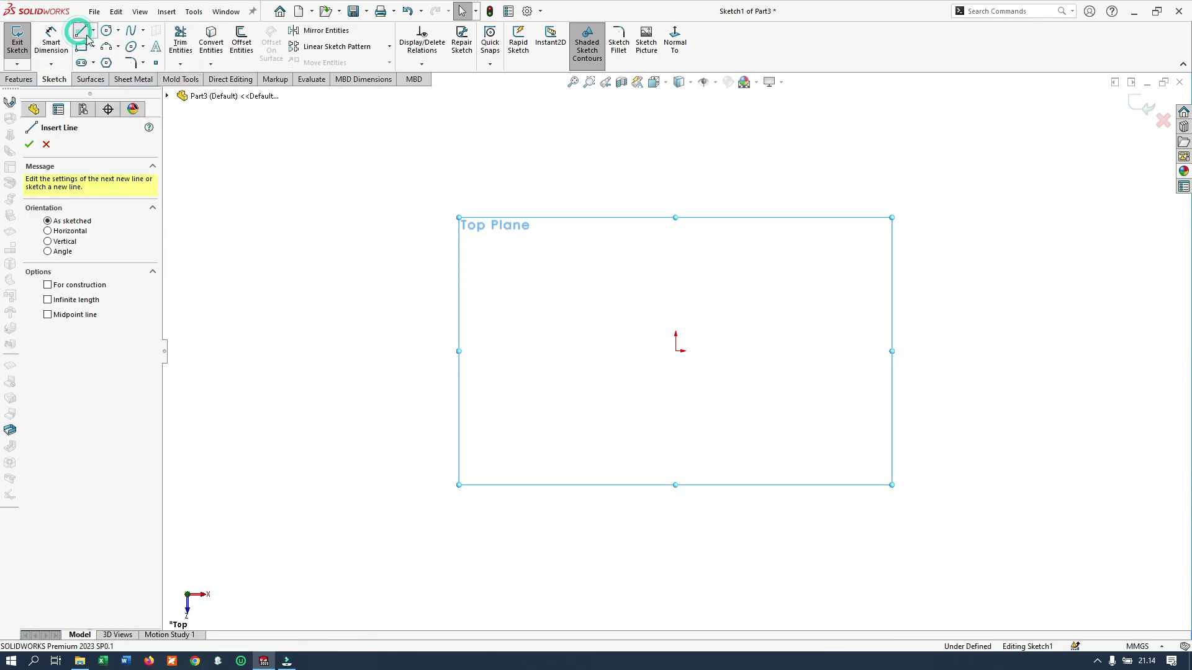
click(676, 351)
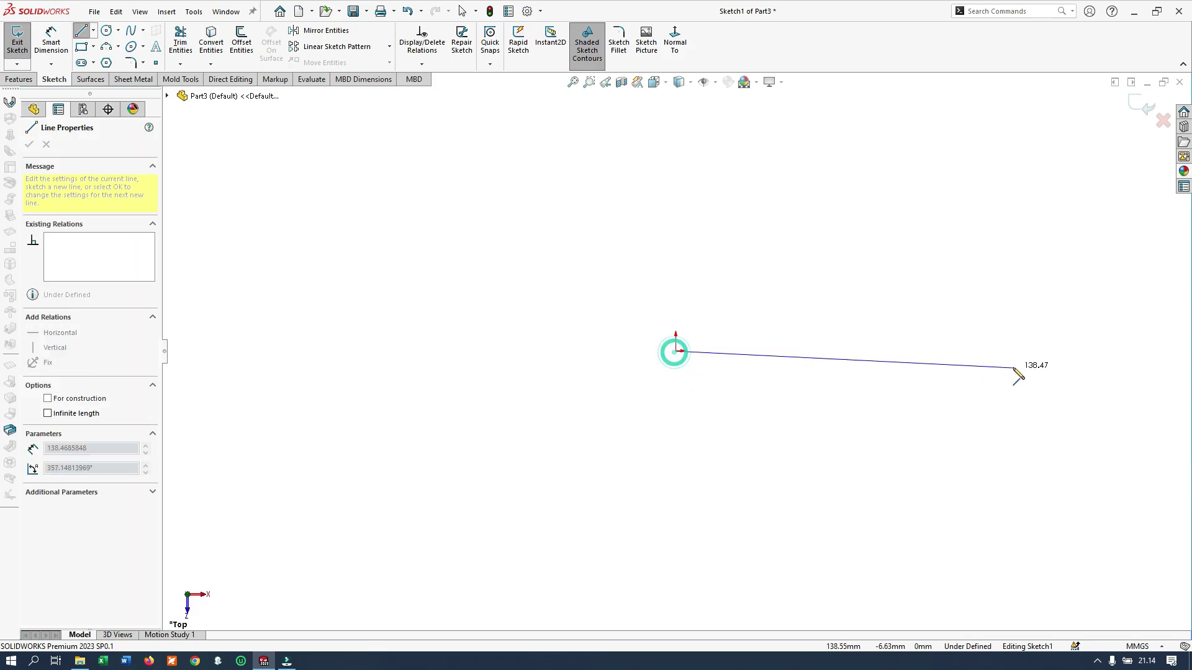
click(1021, 352)
right_click(1034, 293)
click(1058, 297)
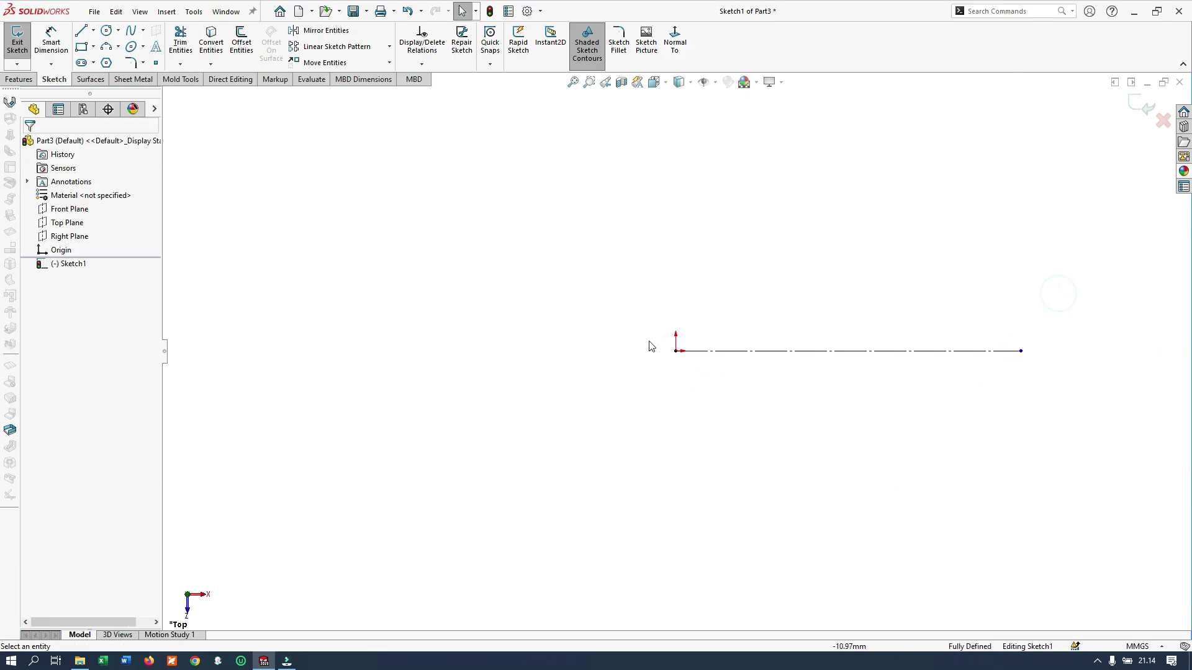
- Draw a long thin corner rectangle above the centreline
click(81, 47)
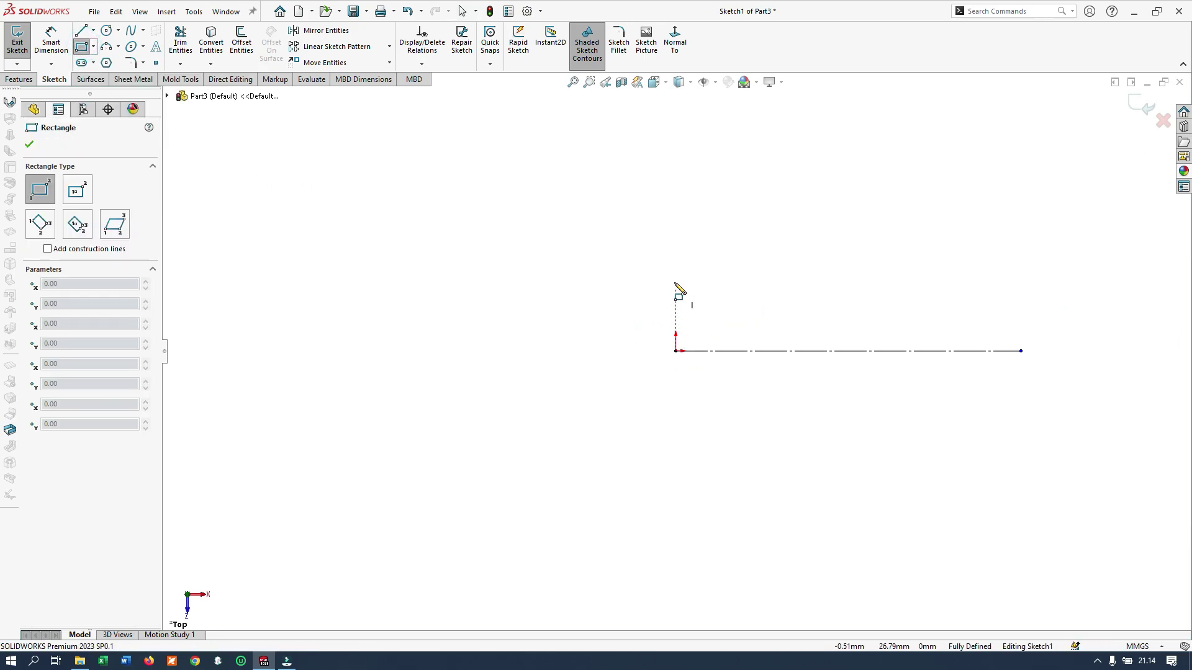
click(676, 265)
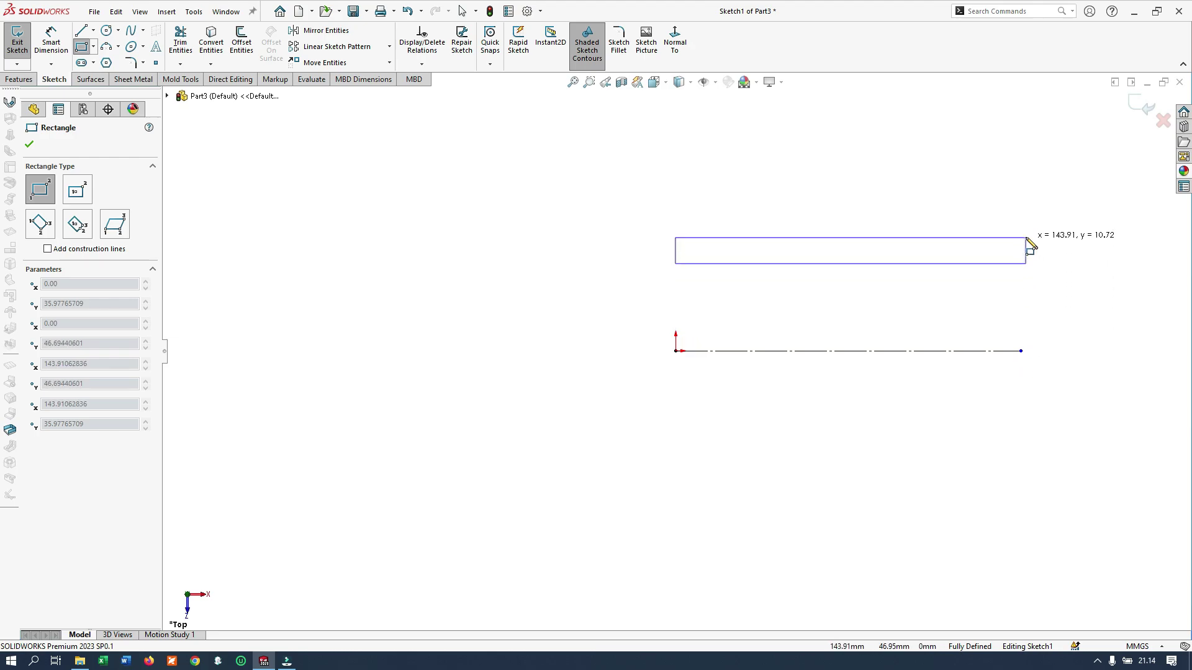
click(1028, 239)
right_click(628, 163)
click(638, 164)
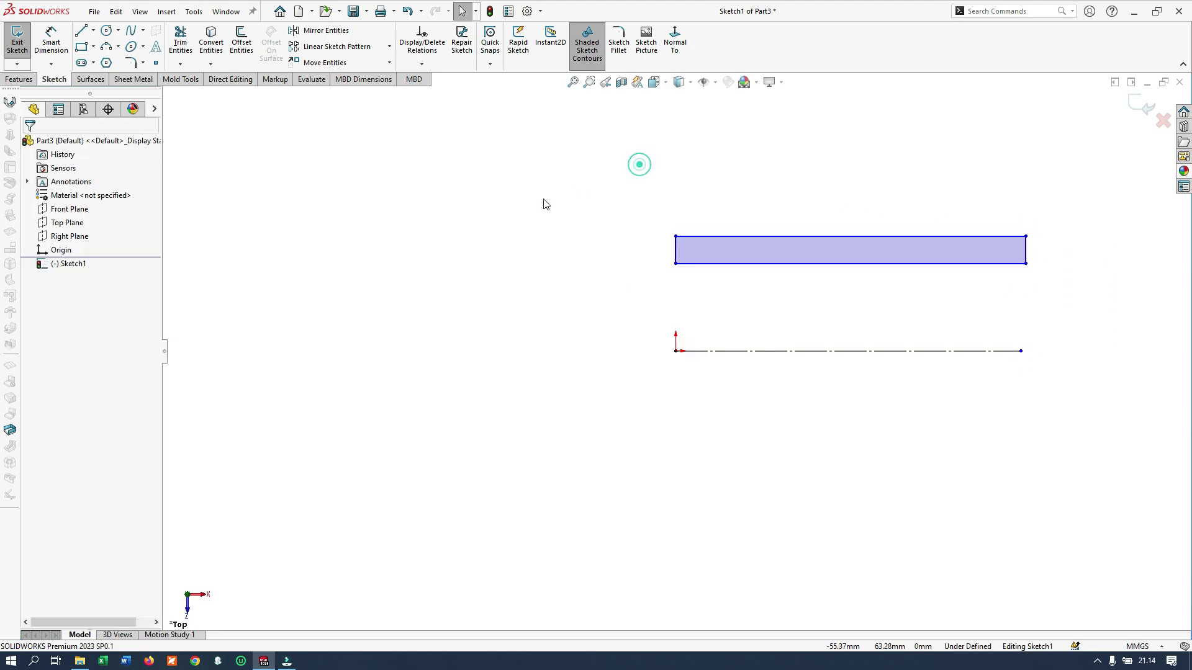
click(51, 40)
- Dimension the rectangle length to 400 and its offset above the centreline to 285/2 (142.50)
click(813, 241)
click(861, 213)
text(400)
key(Return)
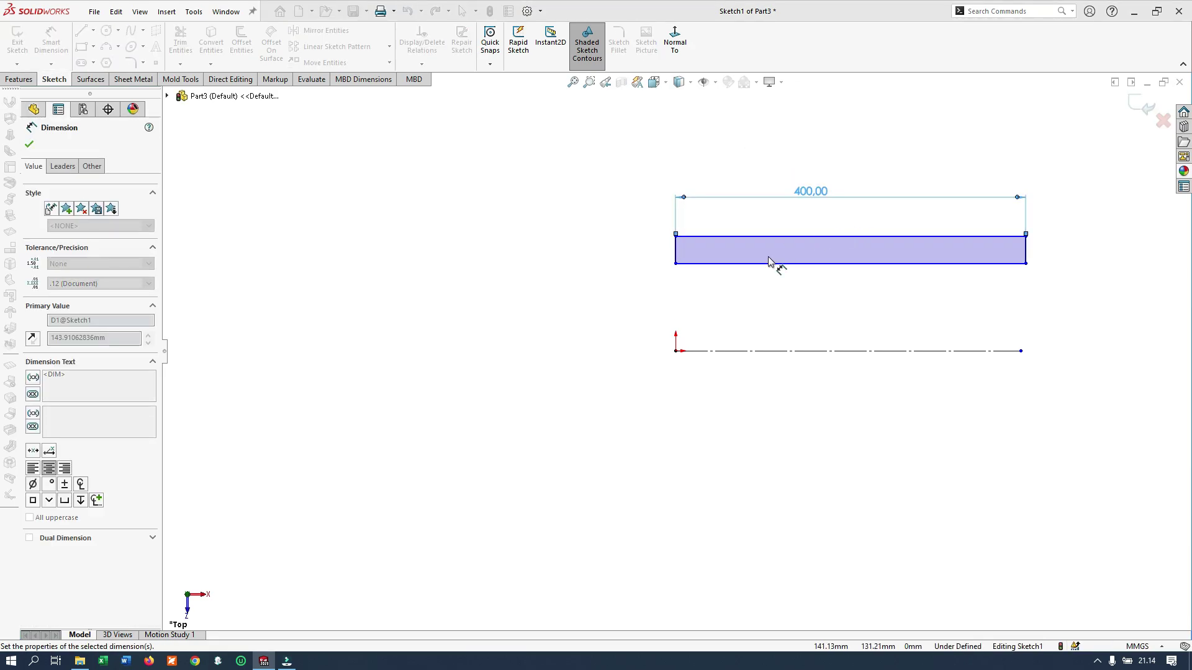
click(706, 265)
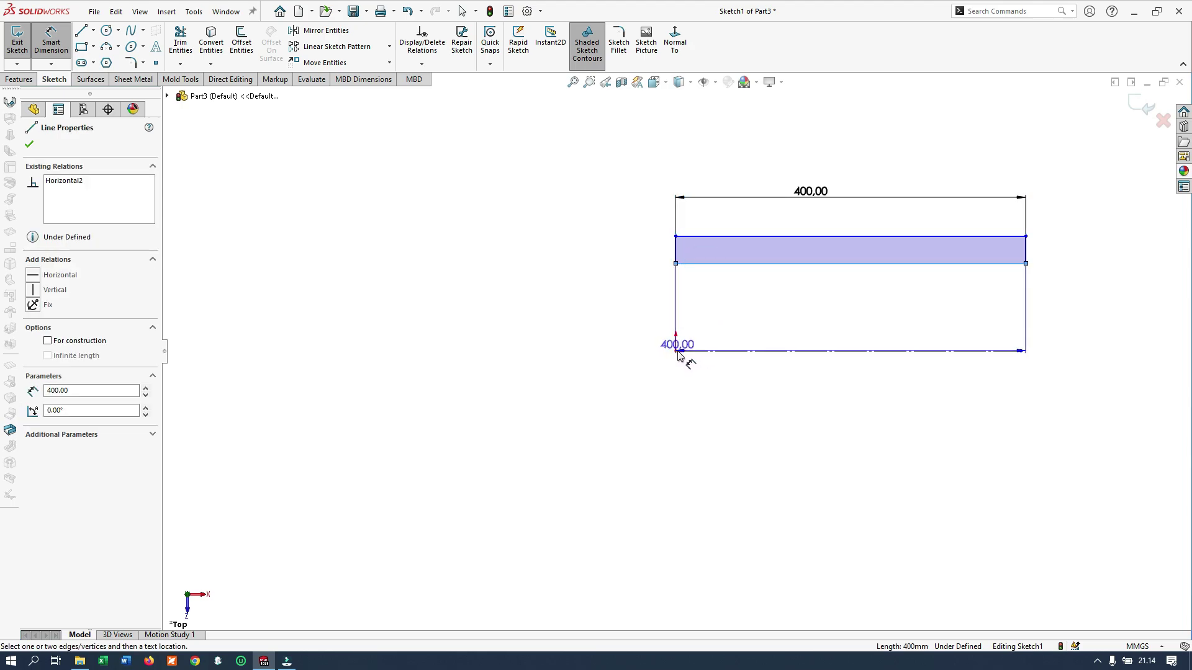
click(678, 351)
click(620, 313)
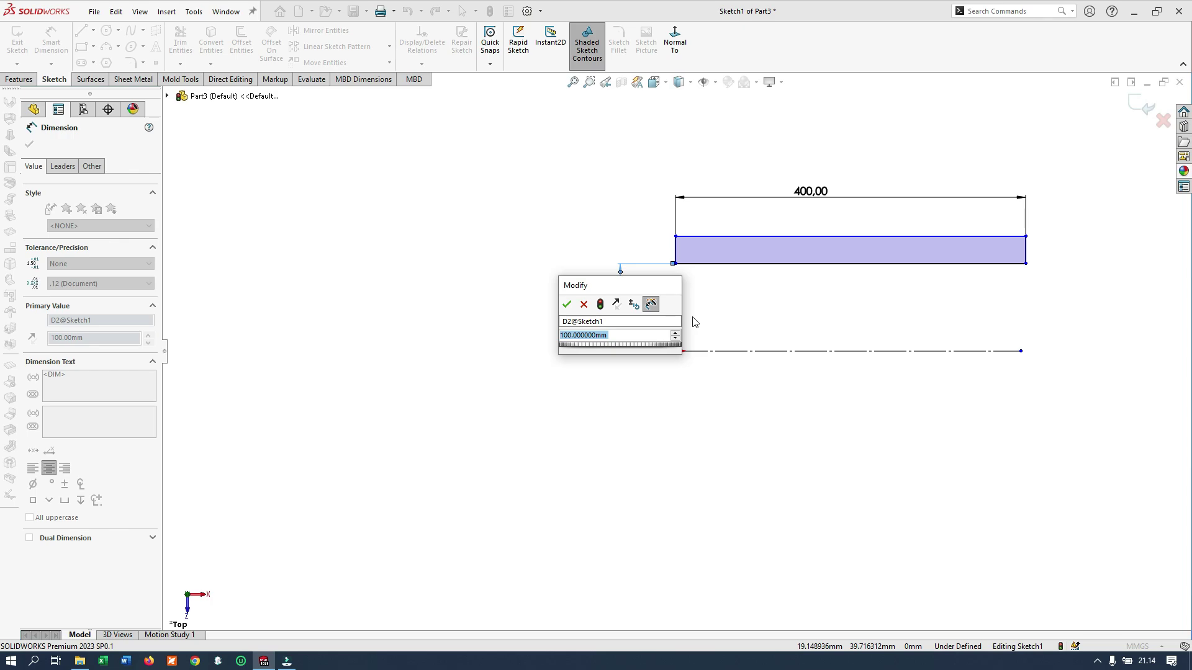
text(285)
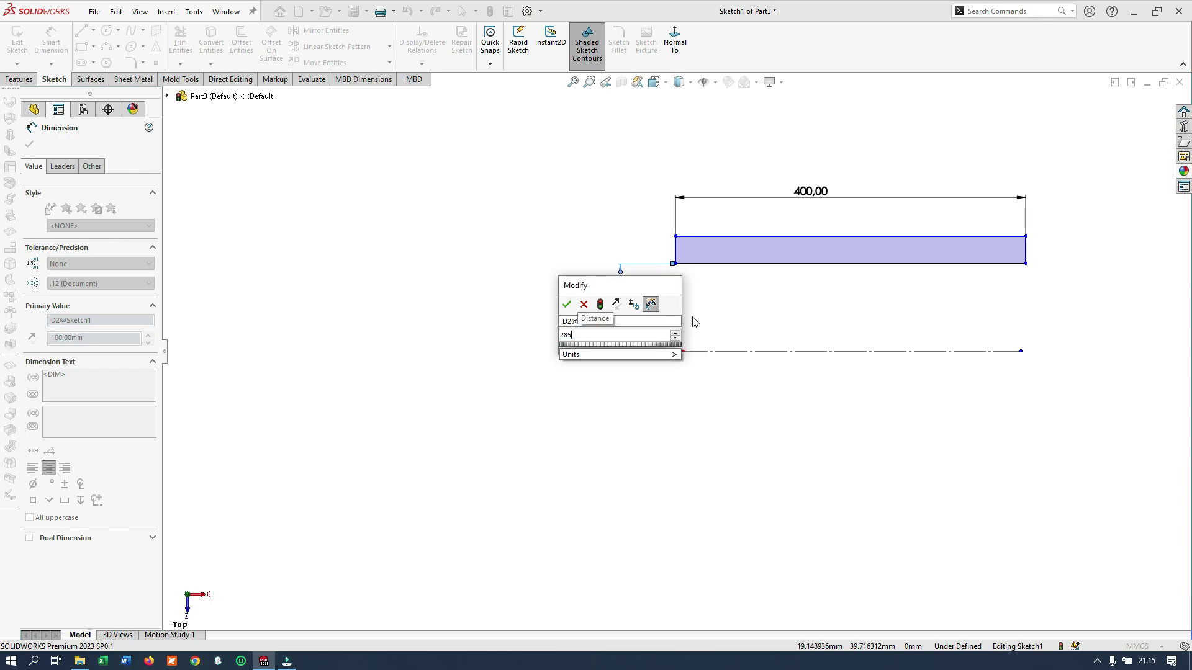
text(/)
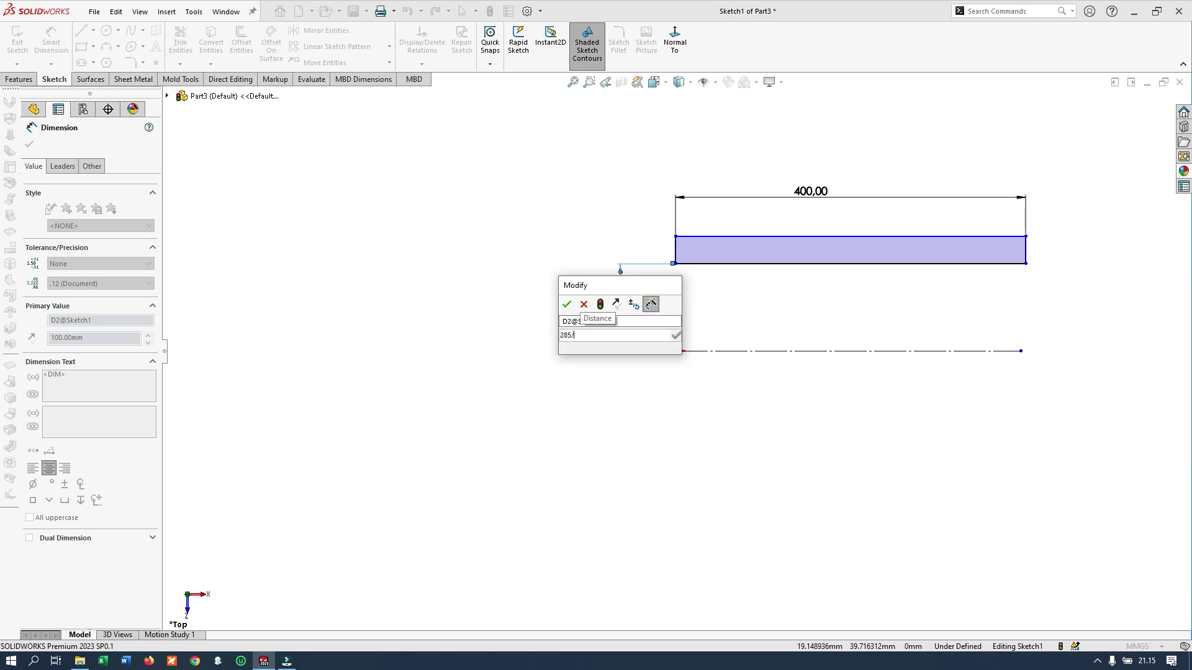
text(2)
key(Return)
- Dimension the rectangle height to 12
click(705, 201)
click(711, 227)
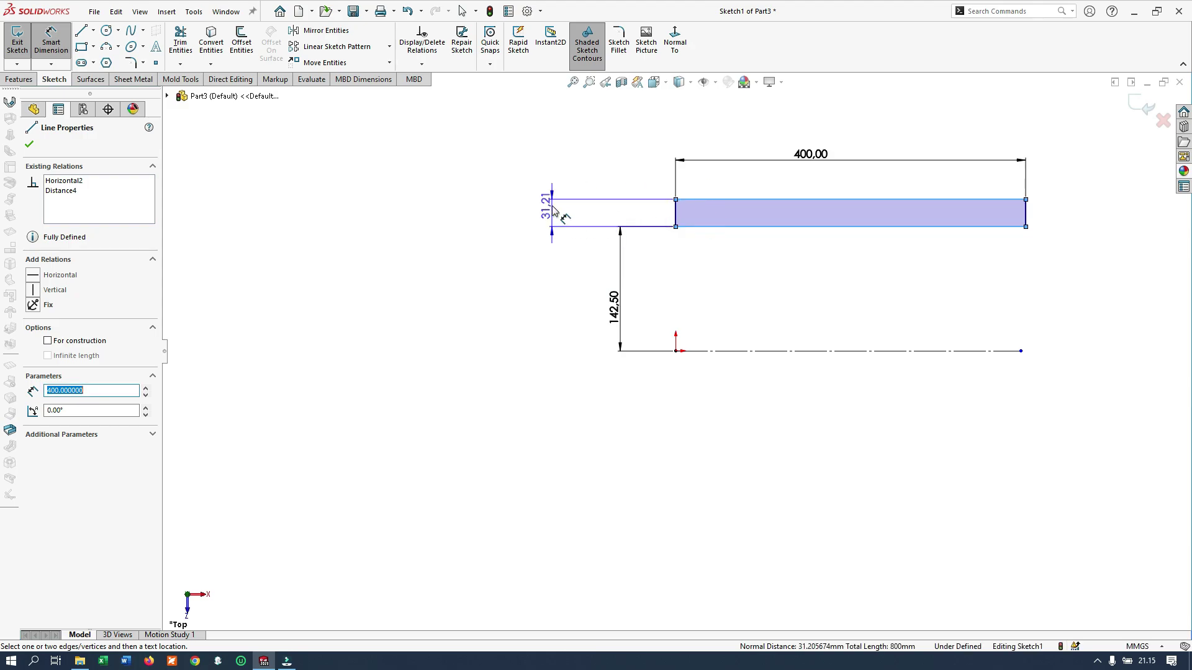
click(555, 212)
key(Return)
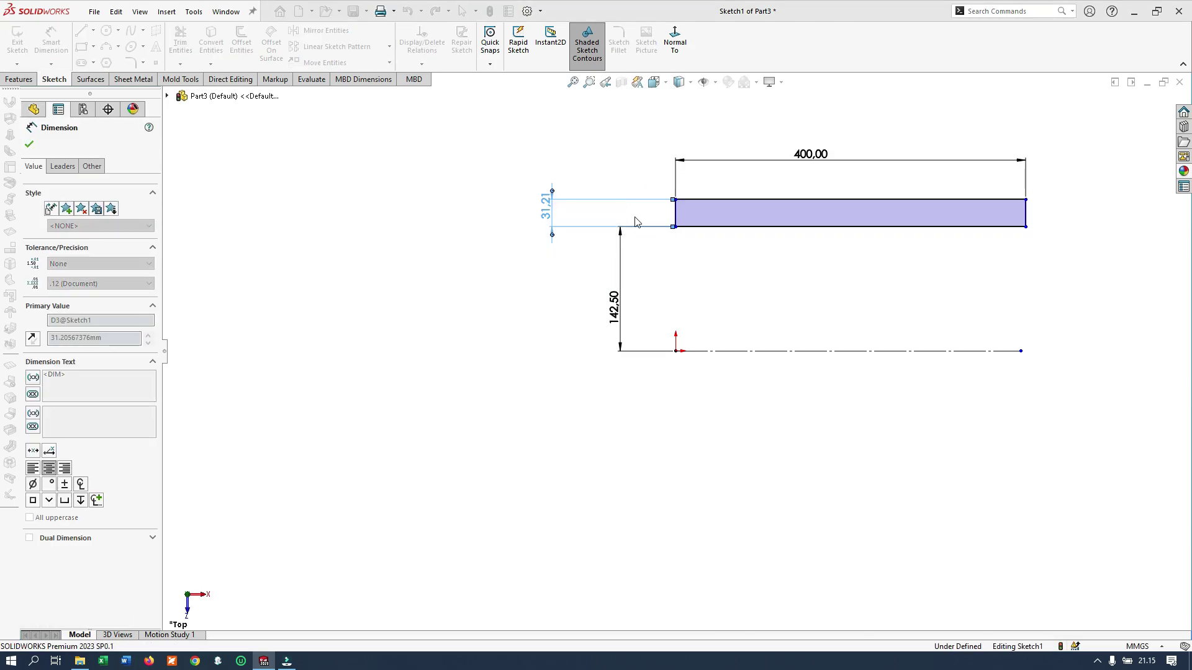
click(29, 147)
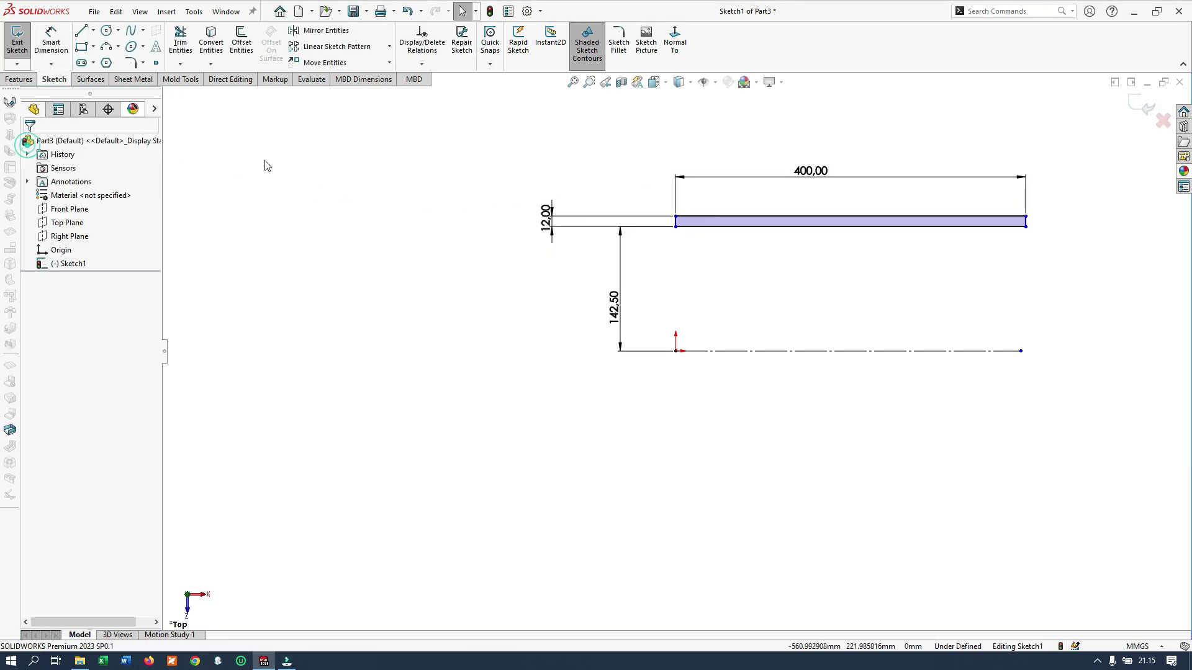
- Add a Vertical relation between the origin and the rectangle's bottom-left corner
click(676, 352)
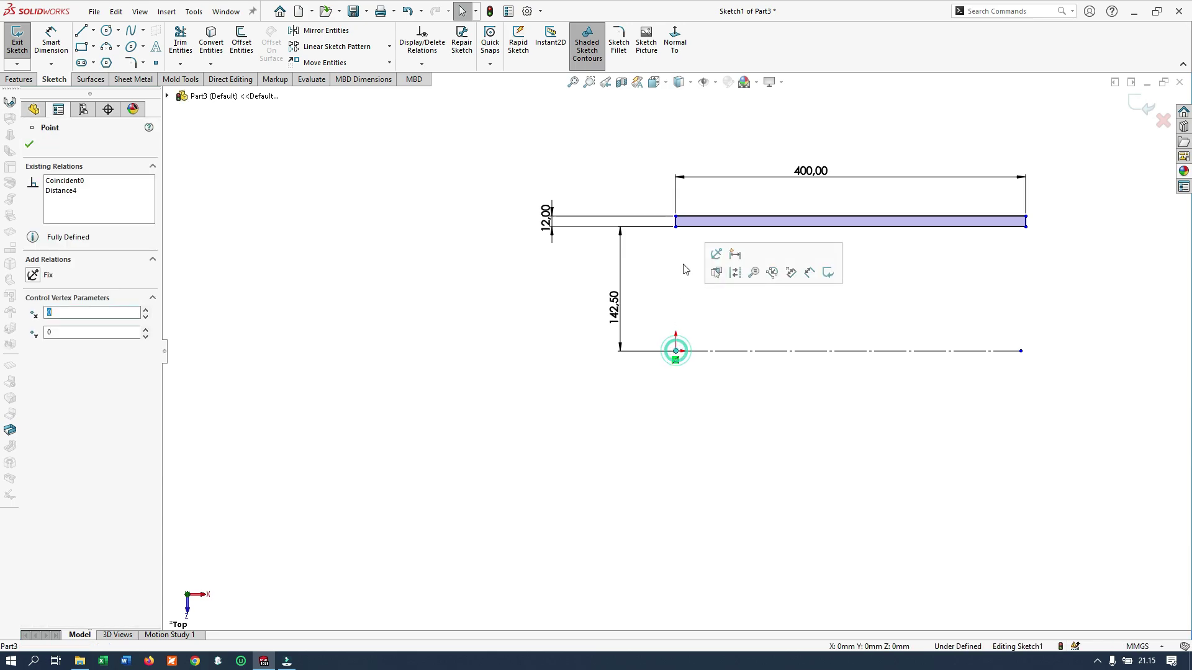
ctrl+click(676, 227)
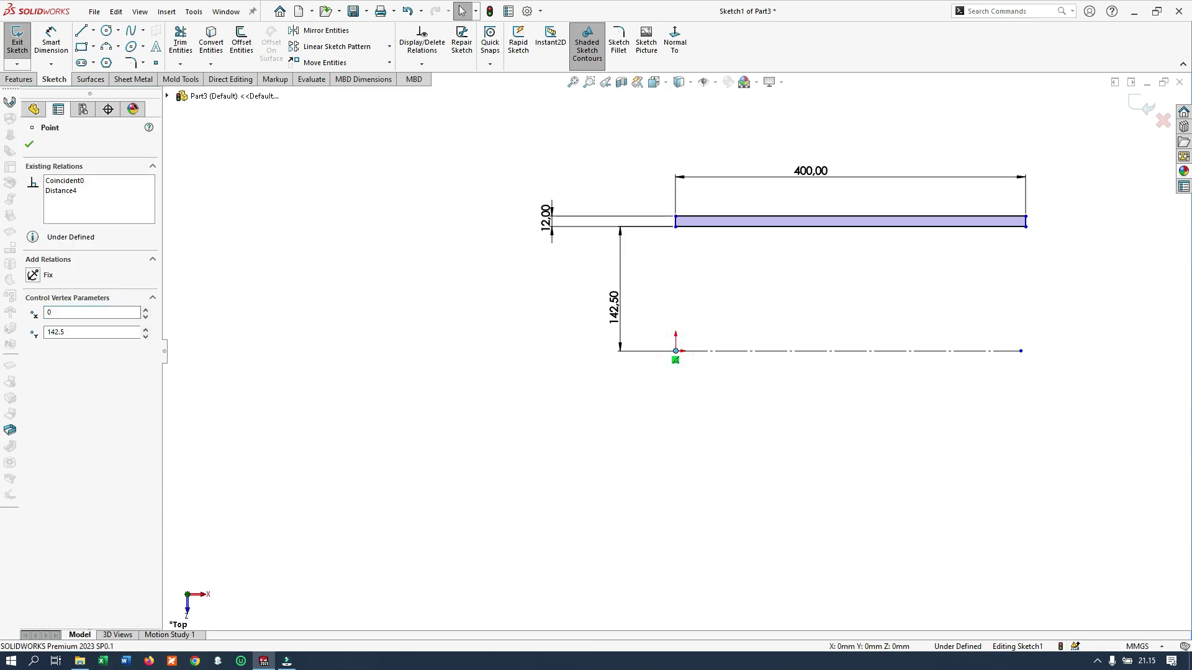
click(39, 289)
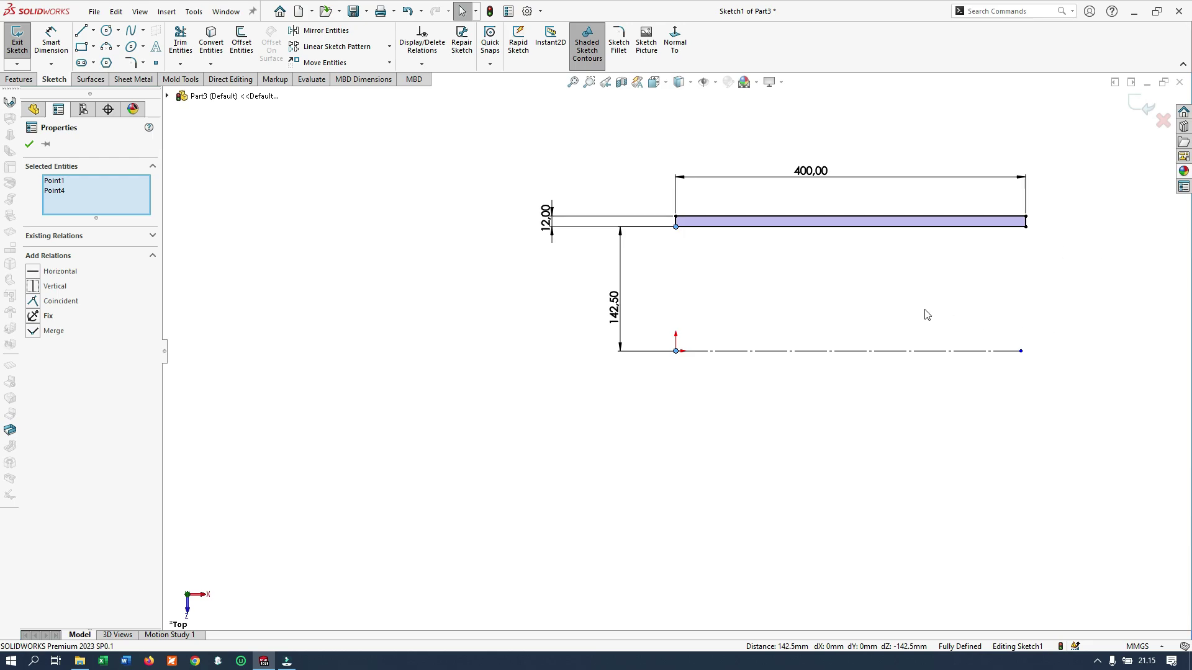
click(29, 144)
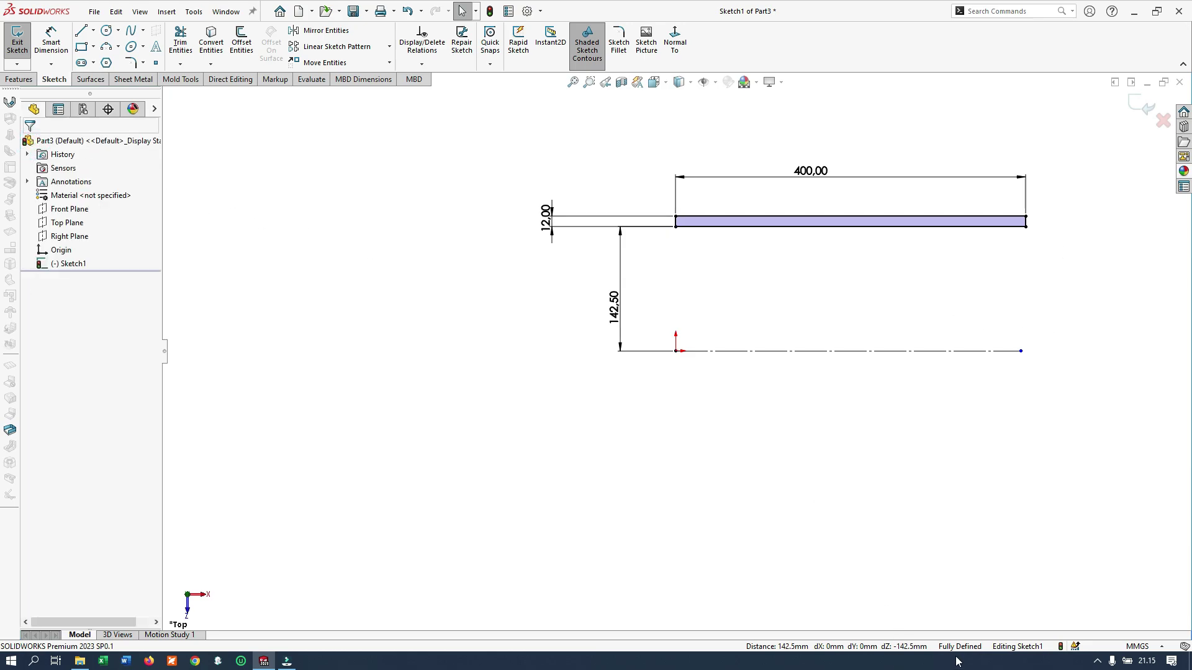
click(18, 81)
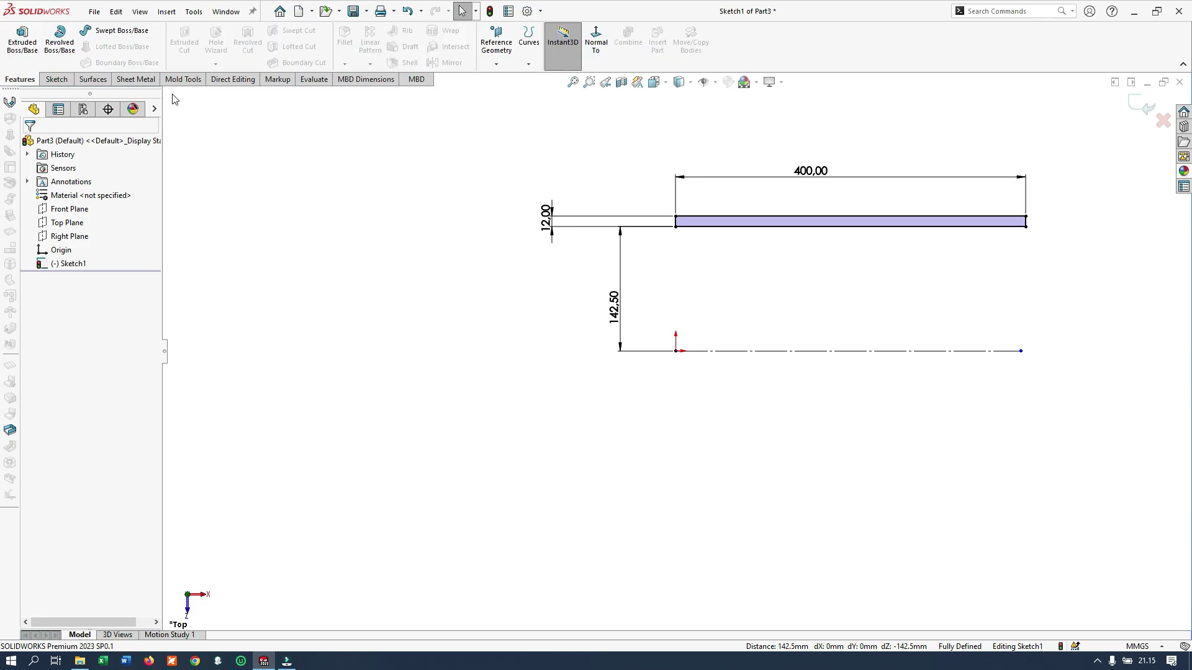
- Revolve the rectangle 360° about the centreline into a hollow tube
click(60, 38)
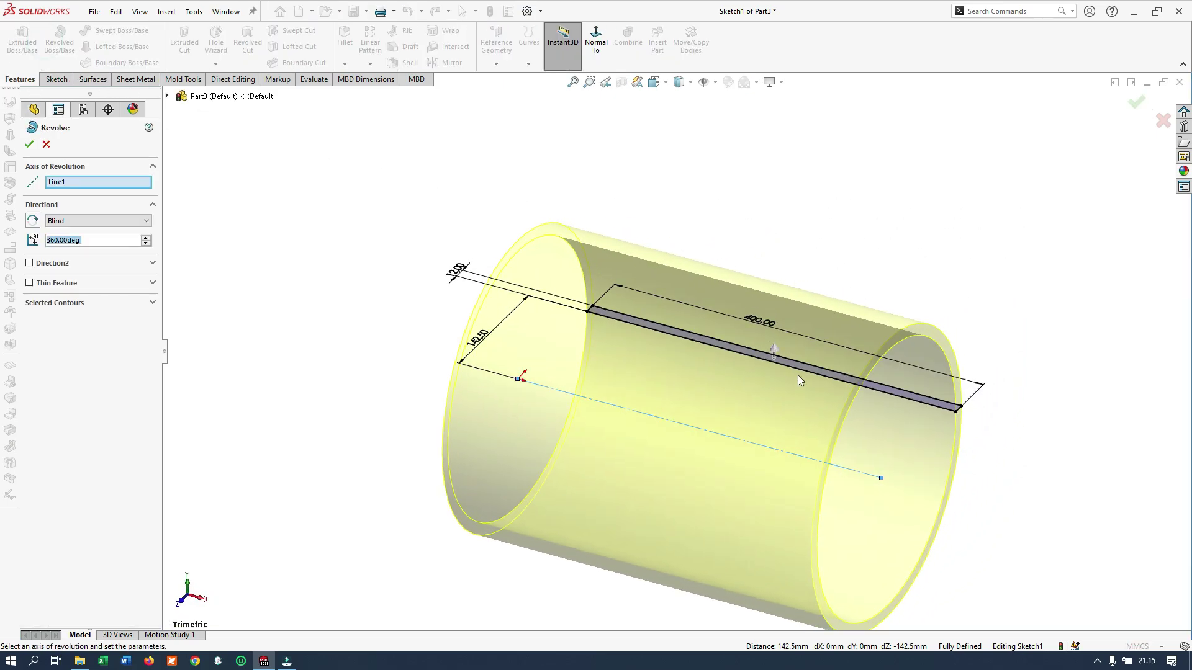
click(30, 145)
mouse_move(454, 354)
middle_down()
mouse_move(580, 265)
mouse_move(545, 338)
mouse_move(563, 346)
middle_up()
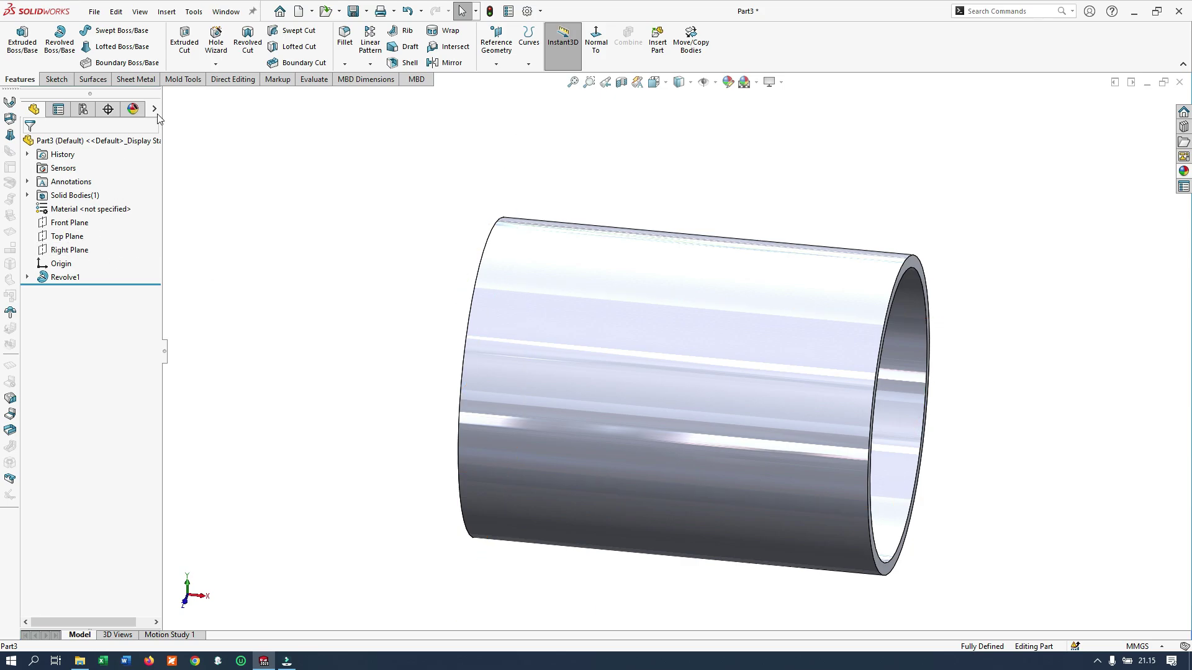
click(495, 41)
click(502, 83)
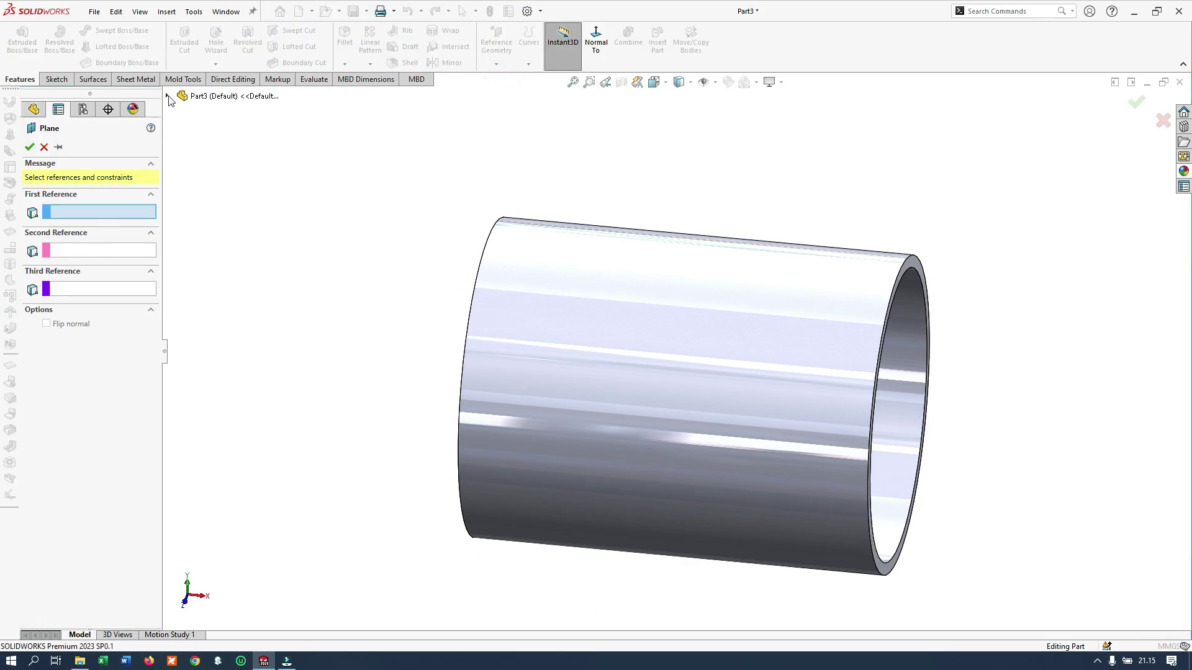
- Create Plane1 offset 160 mm from the Top Plane and start a sketch on it
click(167, 96)
click(222, 192)
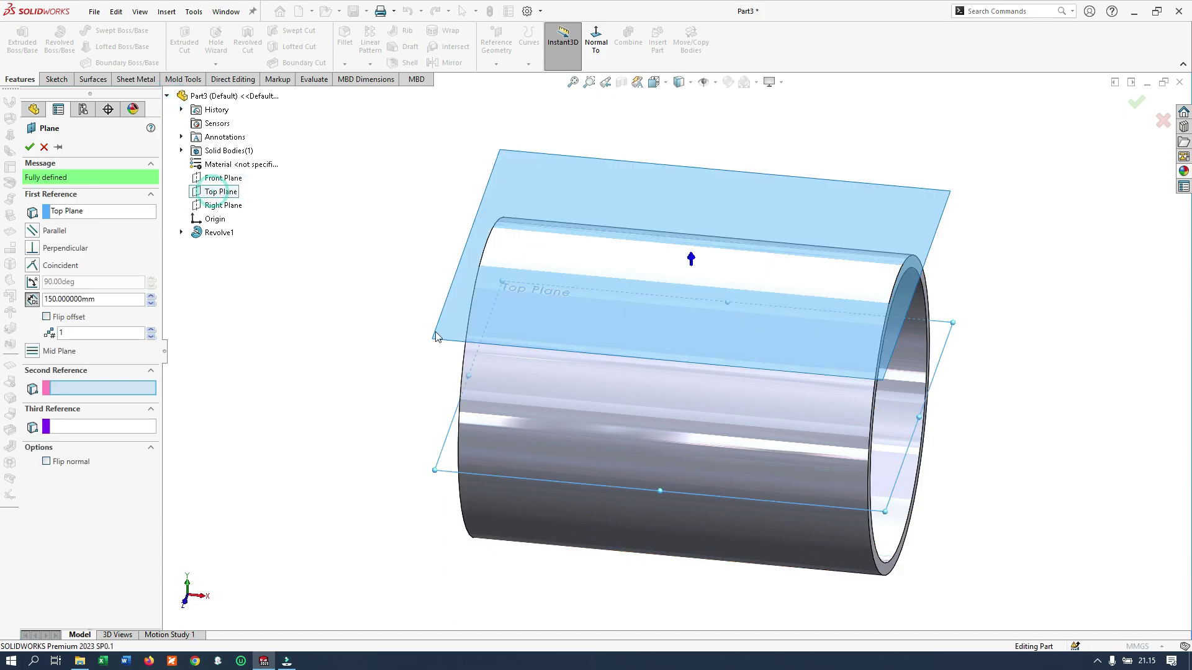
middle_drag(440, 333, 564, 311)
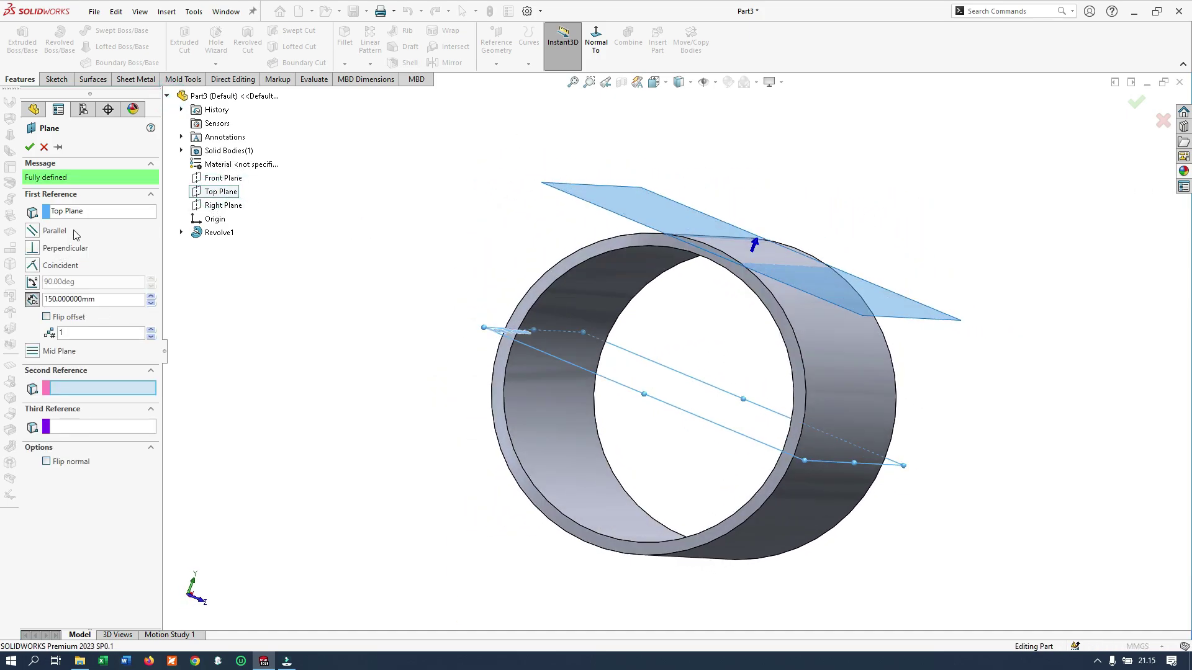
click(150, 297)
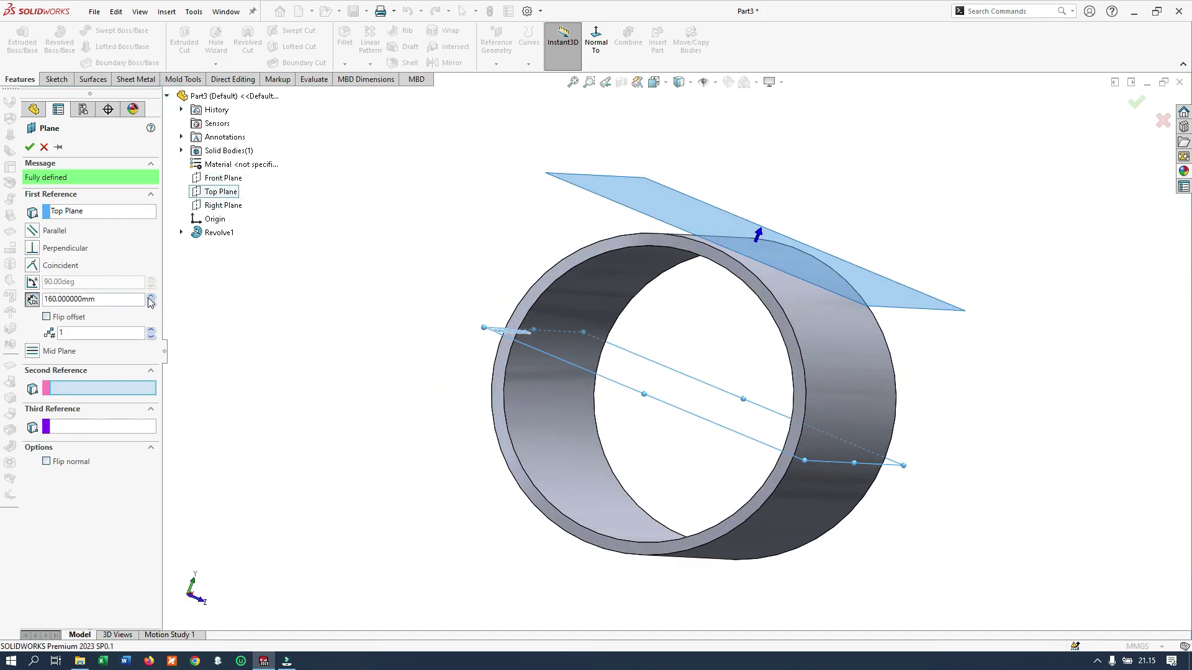
key(Return)
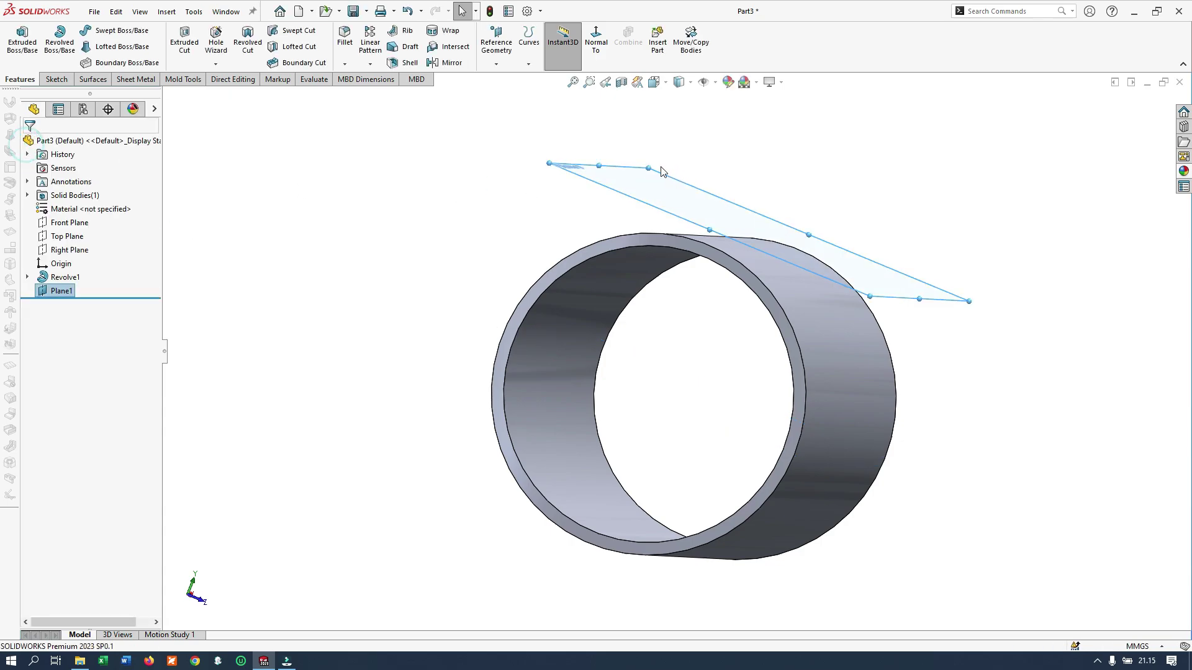
click(640, 178)
click(687, 144)
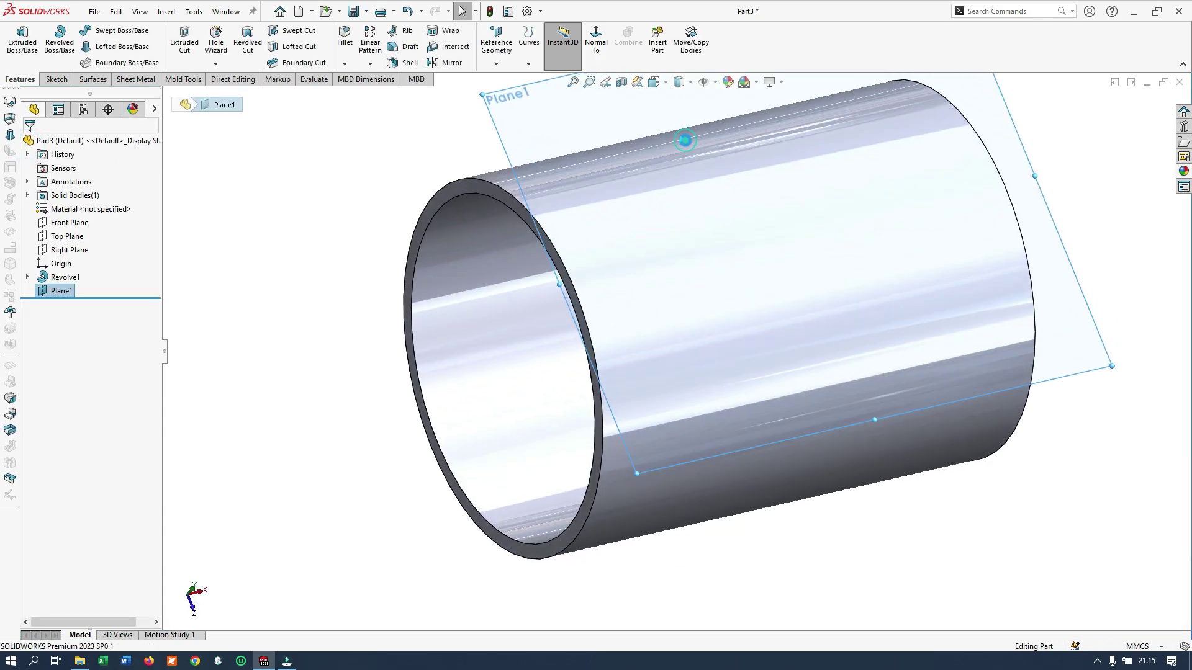
click(423, 128)
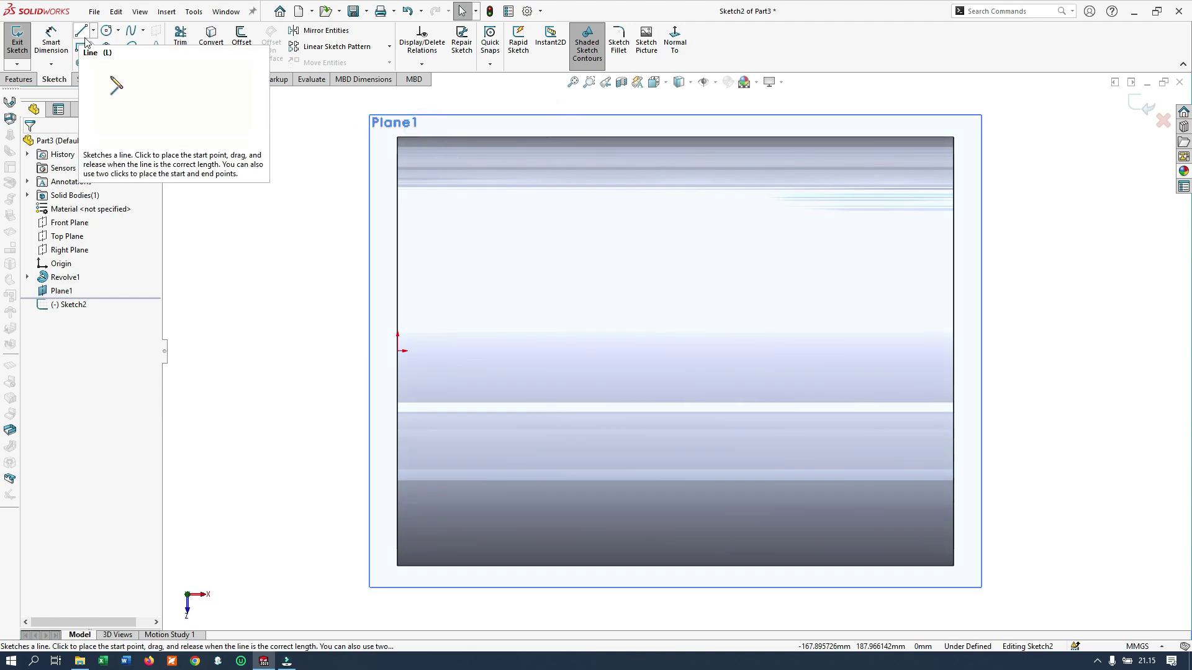
- Draw a vertical straight slot and dimension its width to 6 mm
click(81, 62)
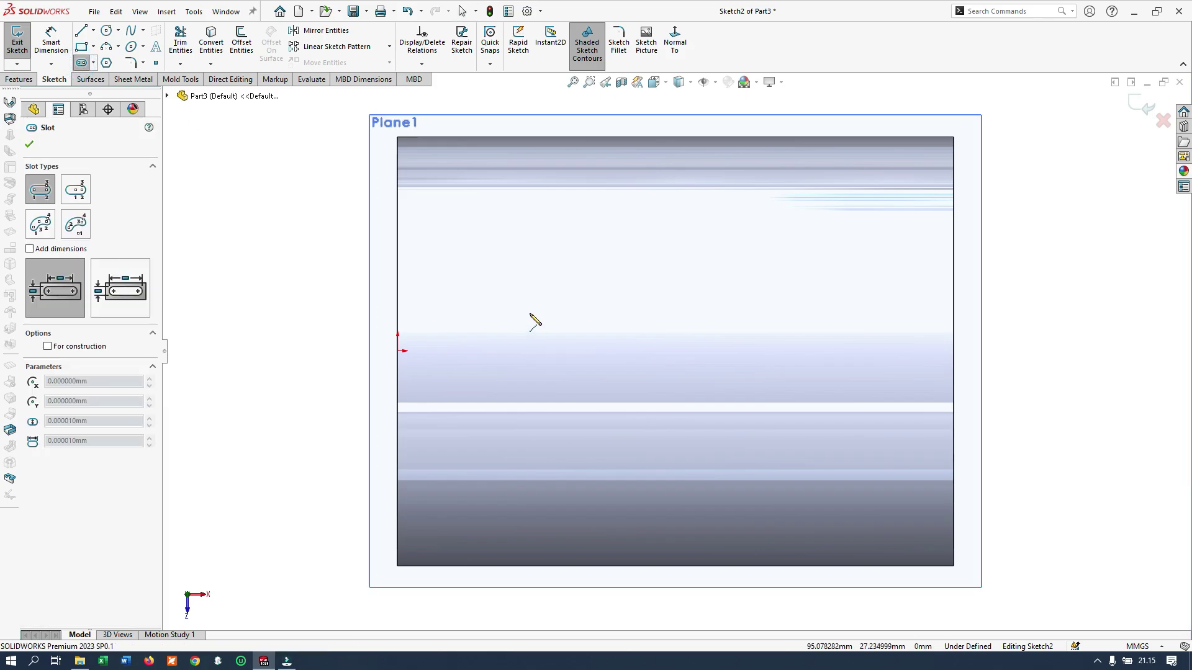
click(529, 313)
click(529, 446)
click(562, 419)
click(51, 44)
click(496, 347)
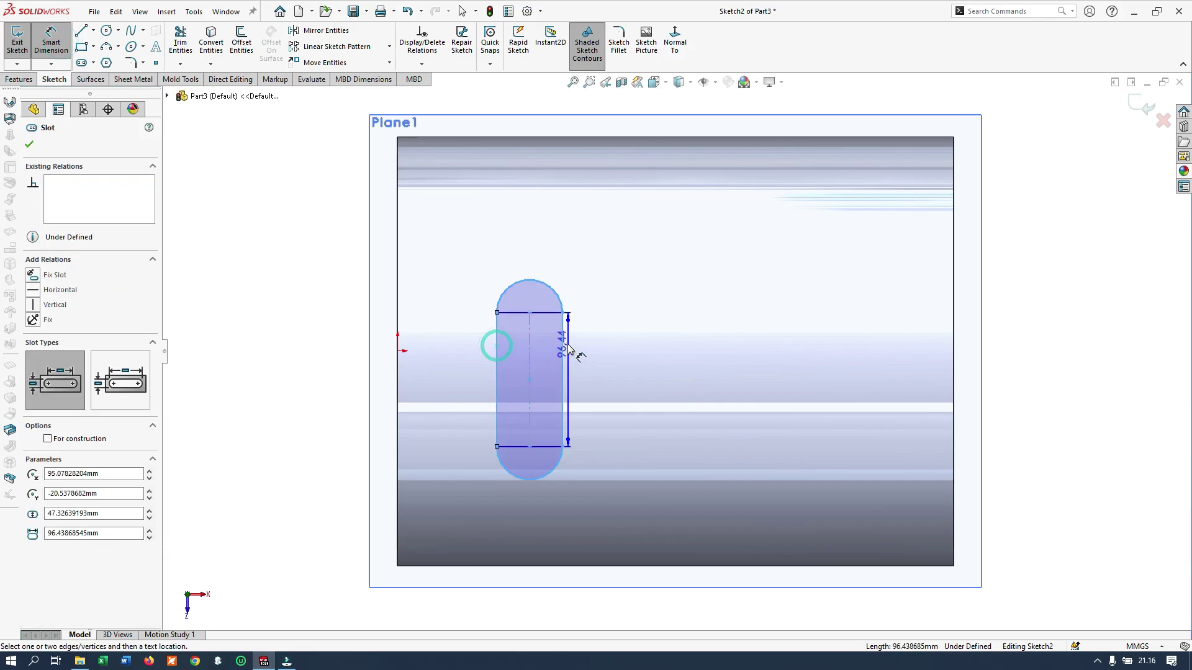
click(563, 343)
click(533, 231)
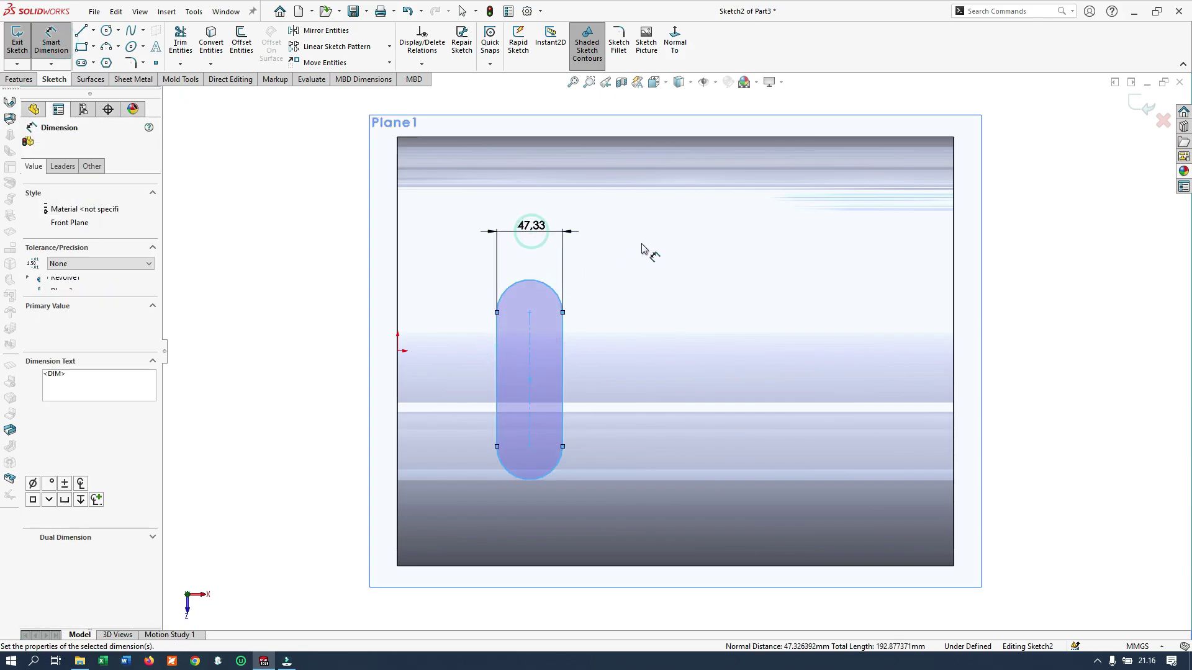
text(6)
key(Return)
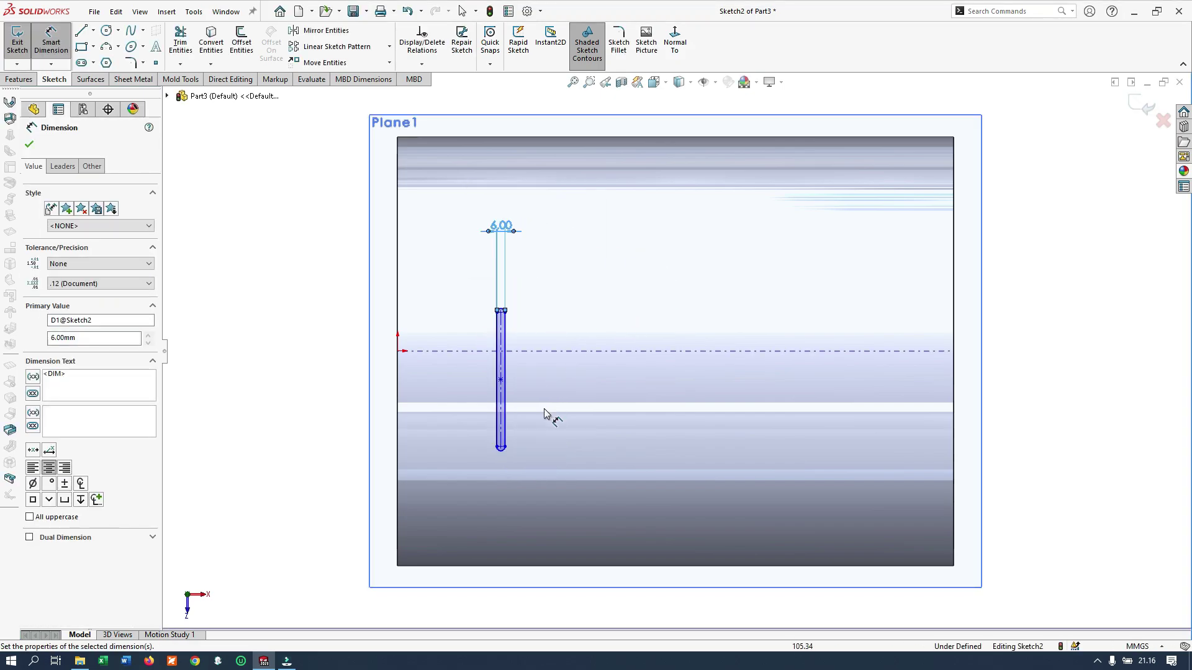
- Place the slot 100 mm from the left edge, its centre level with the origin
scroll(544, 422, down, 2)
scroll(534, 410, down, 1)
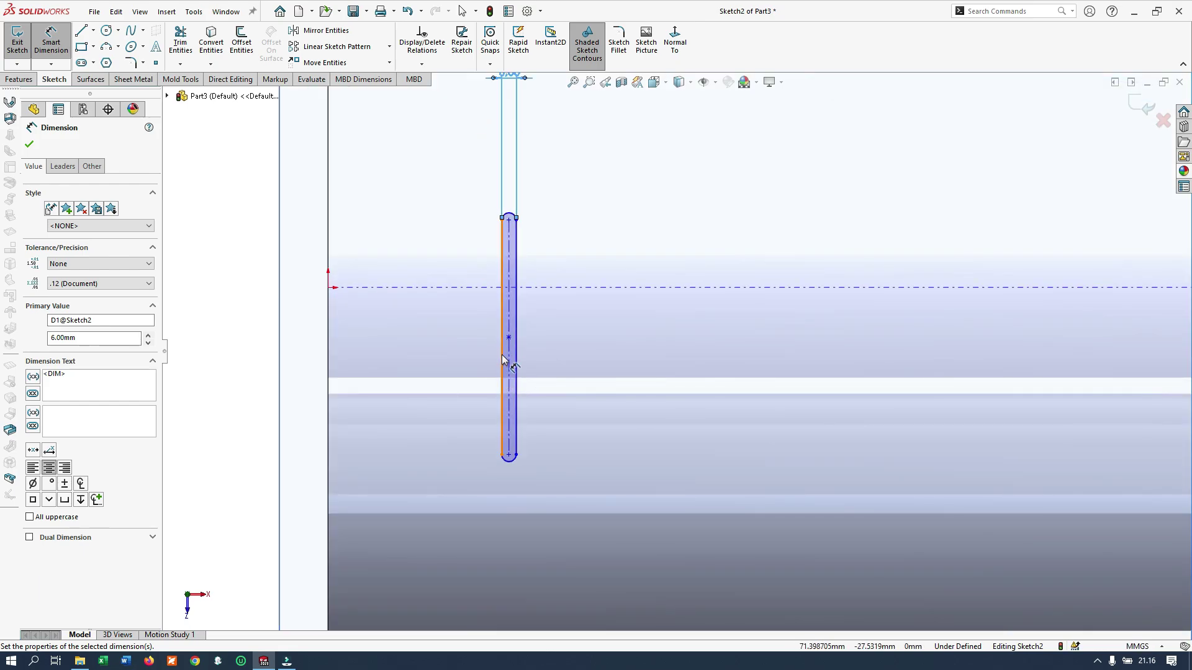
click(501, 355)
click(329, 369)
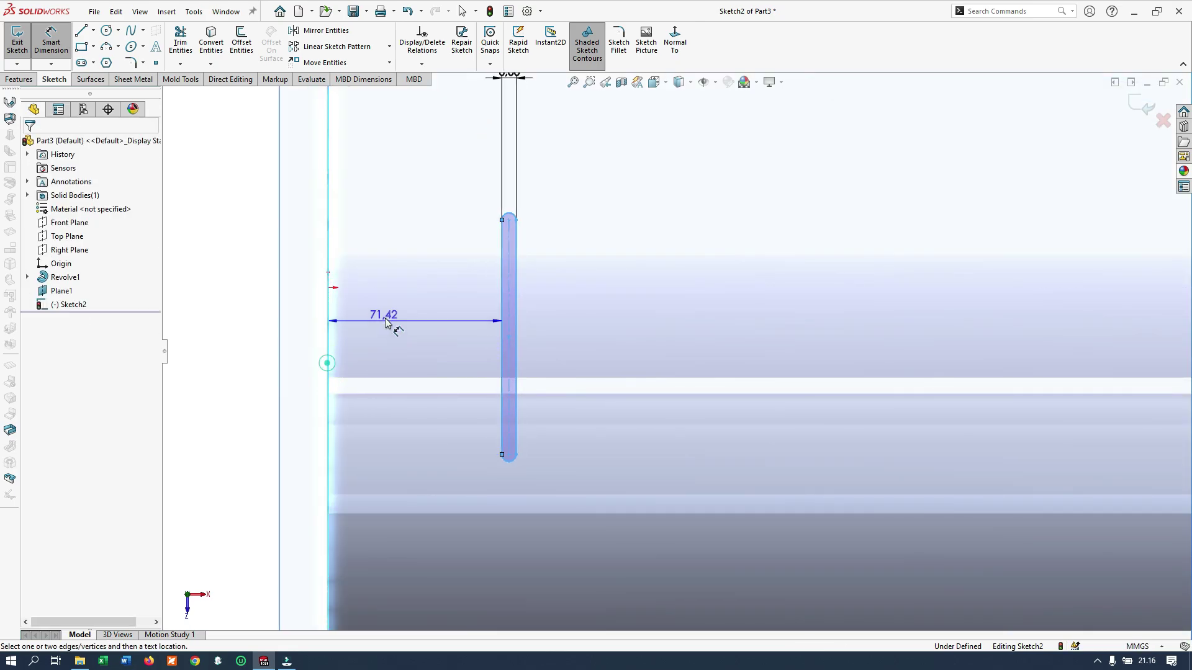
click(391, 300)
text(100)
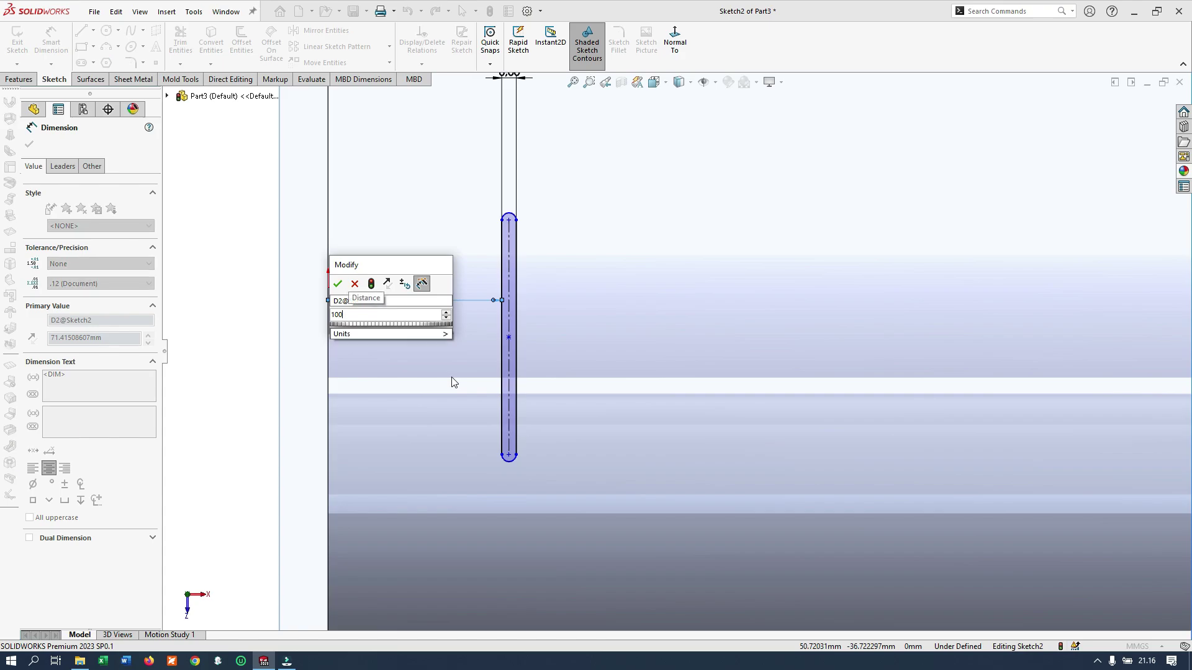
key(Return)
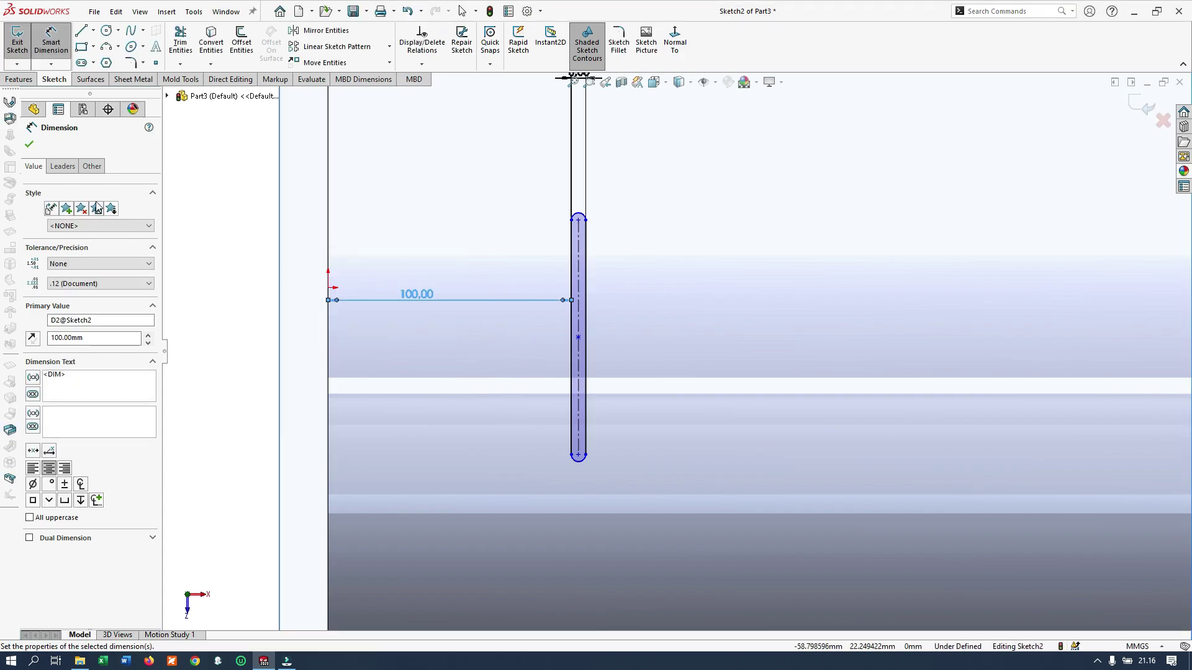
key(Escape)
click(579, 342)
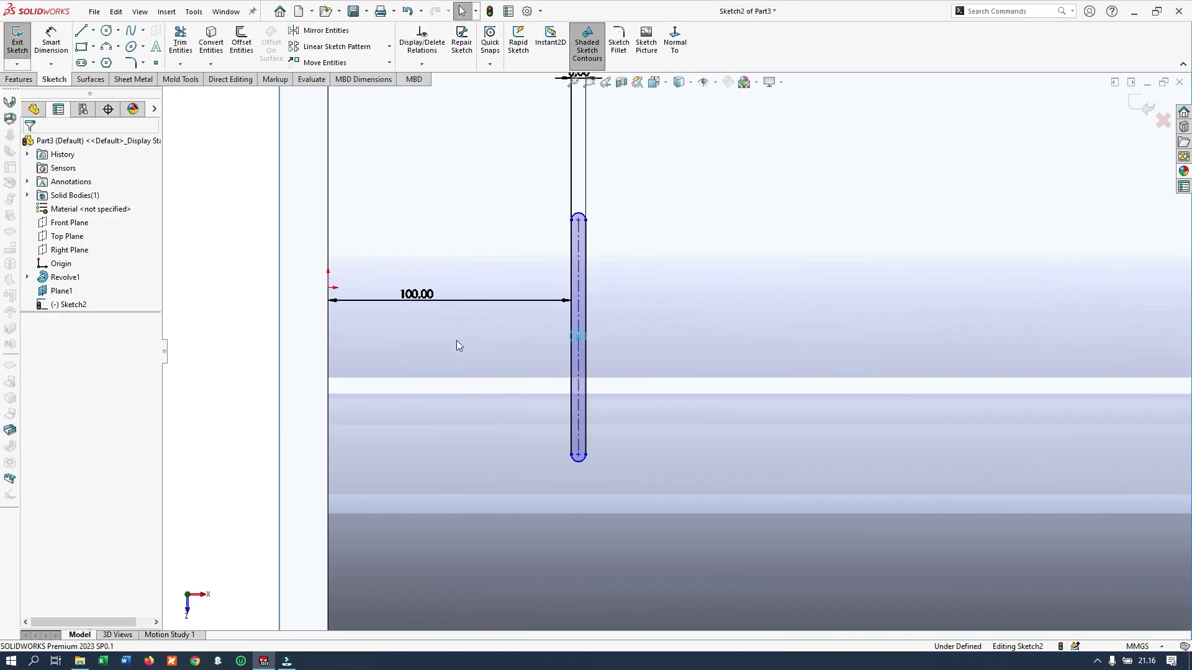
ctrl+click(330, 289)
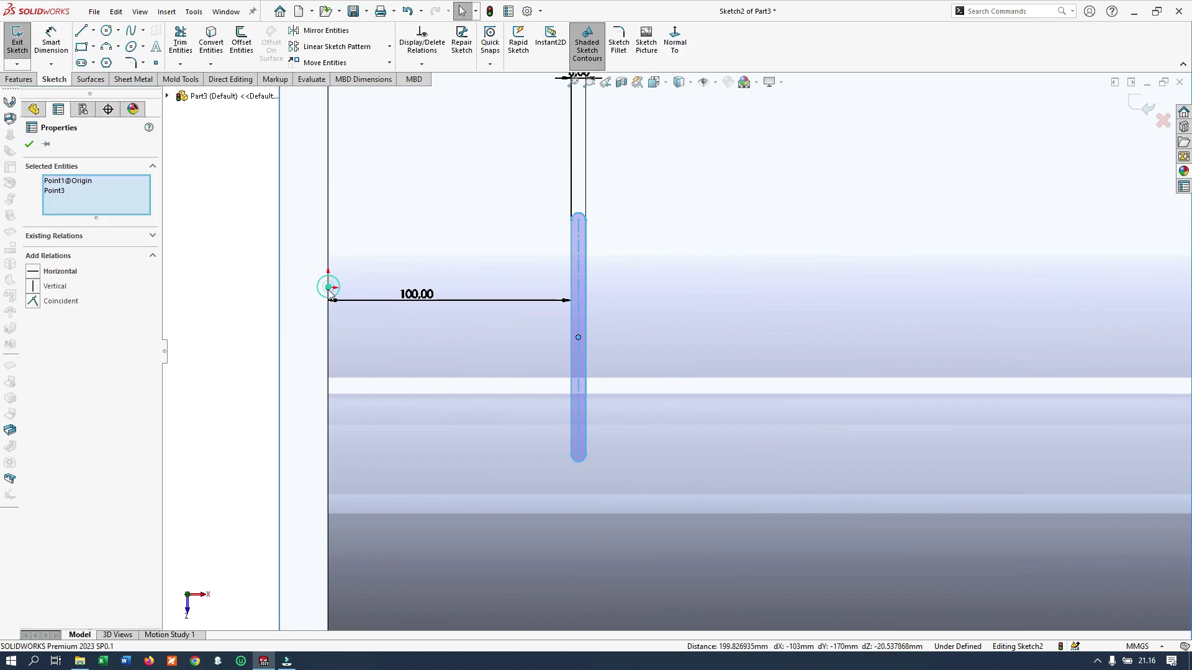
click(34, 271)
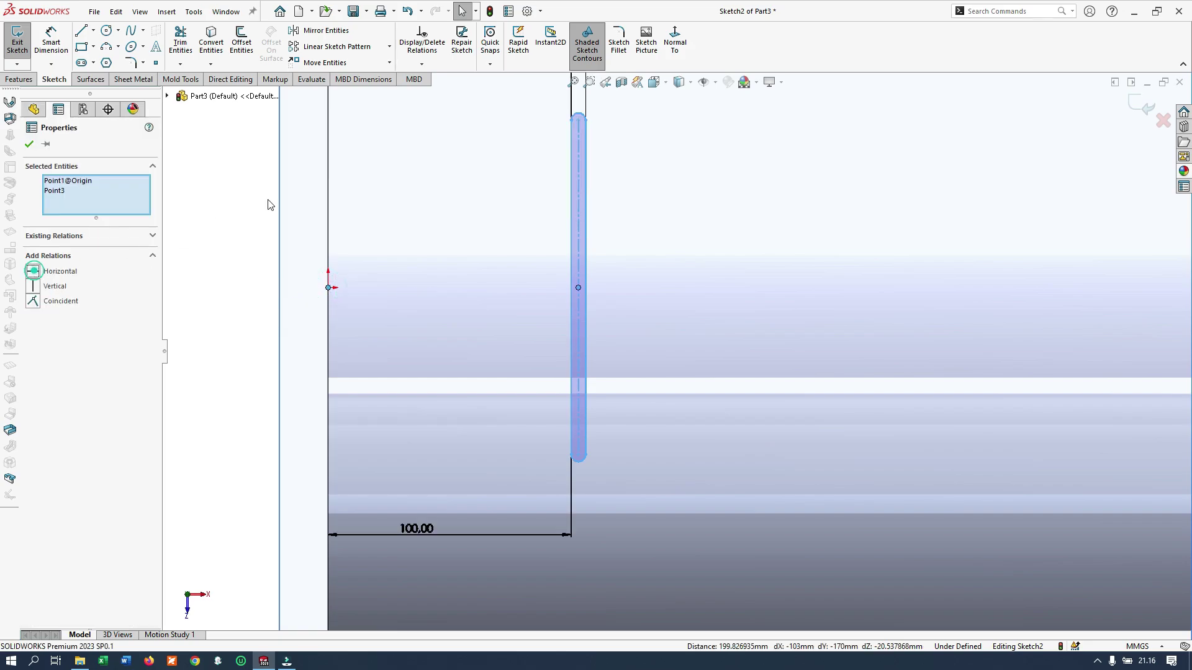
click(29, 144)
- Dimension the slot length to 100 mm and exit the sketch
click(51, 43)
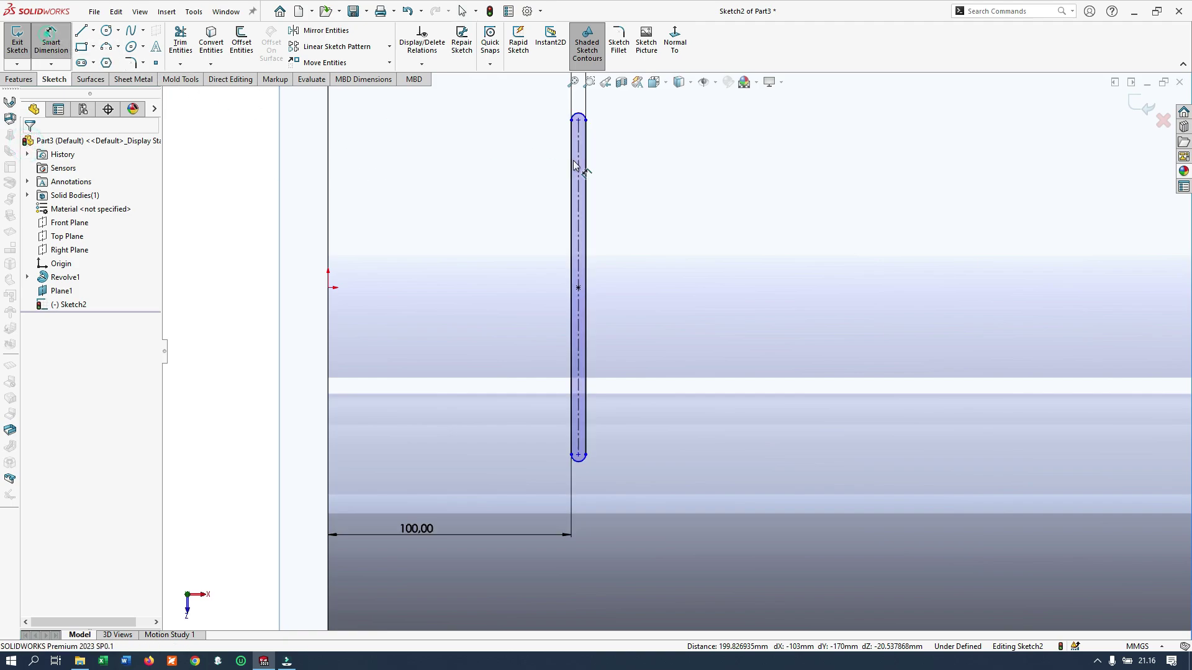
click(579, 122)
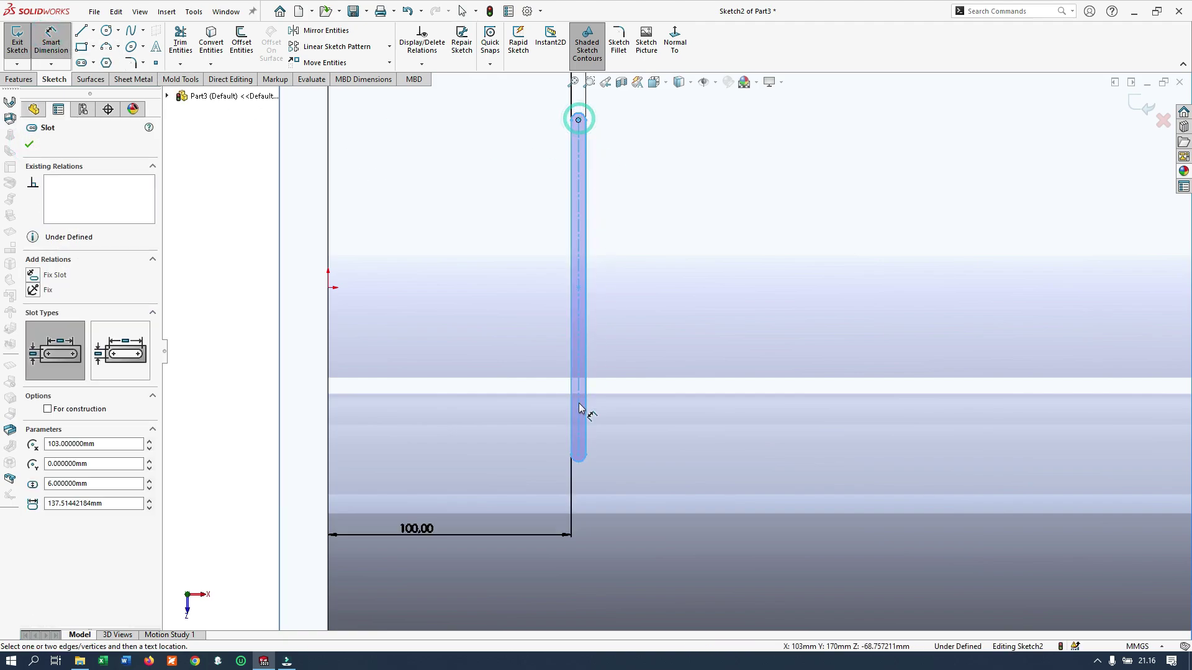
click(579, 459)
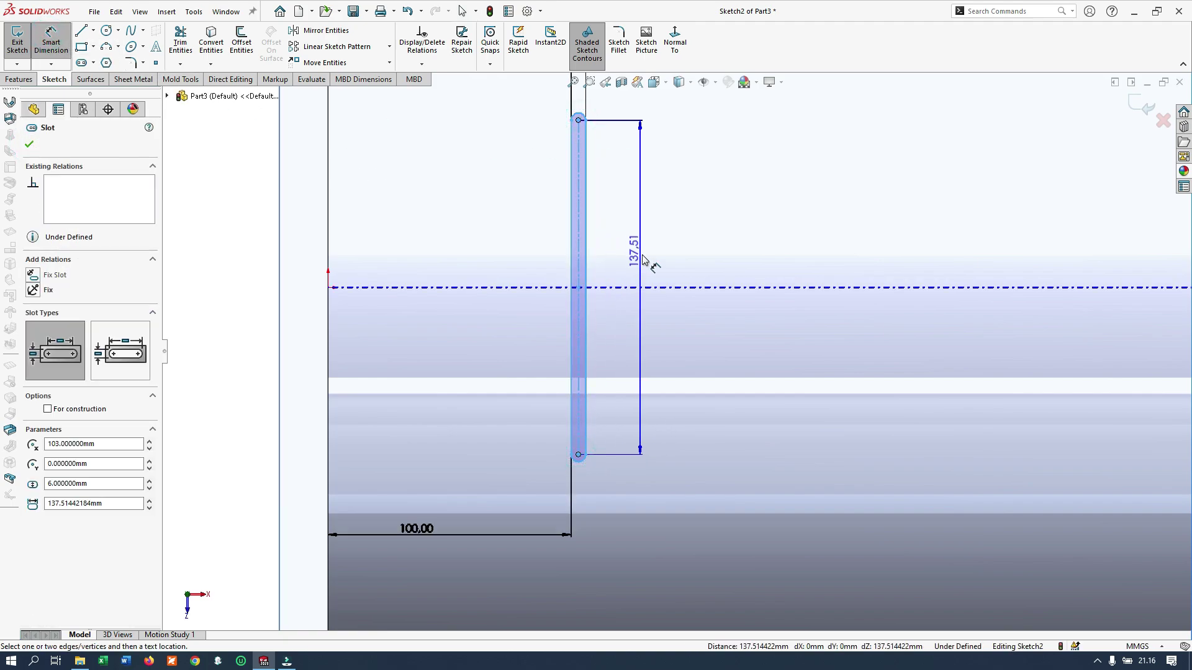
click(645, 258)
text(100)
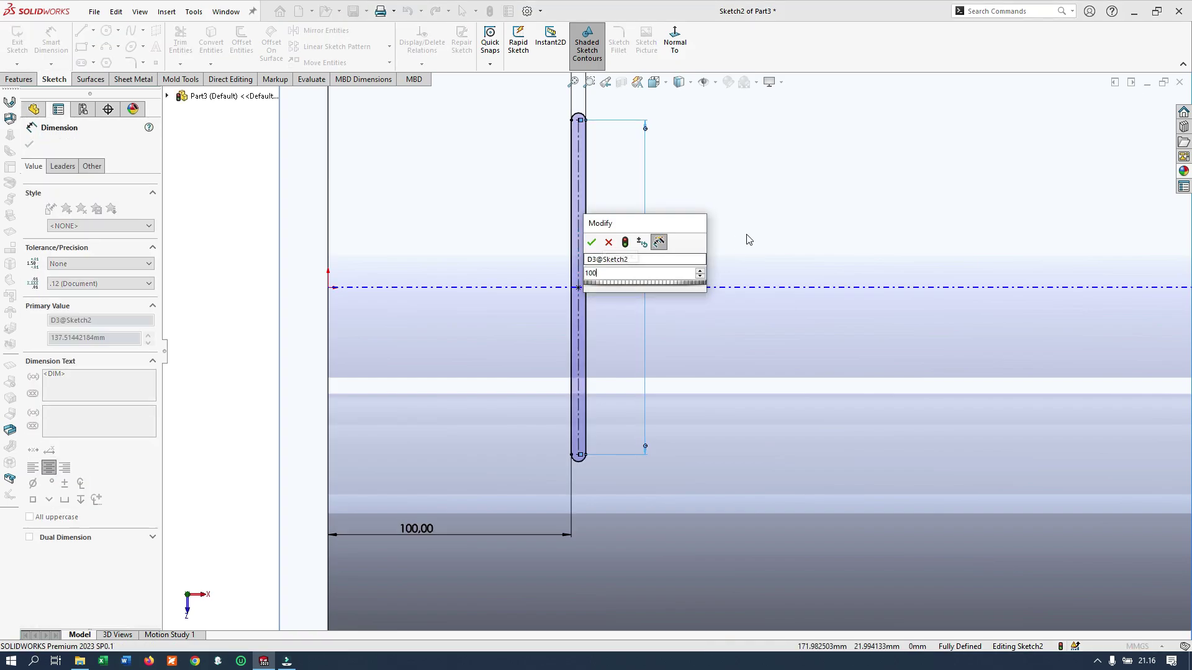
key(Return)
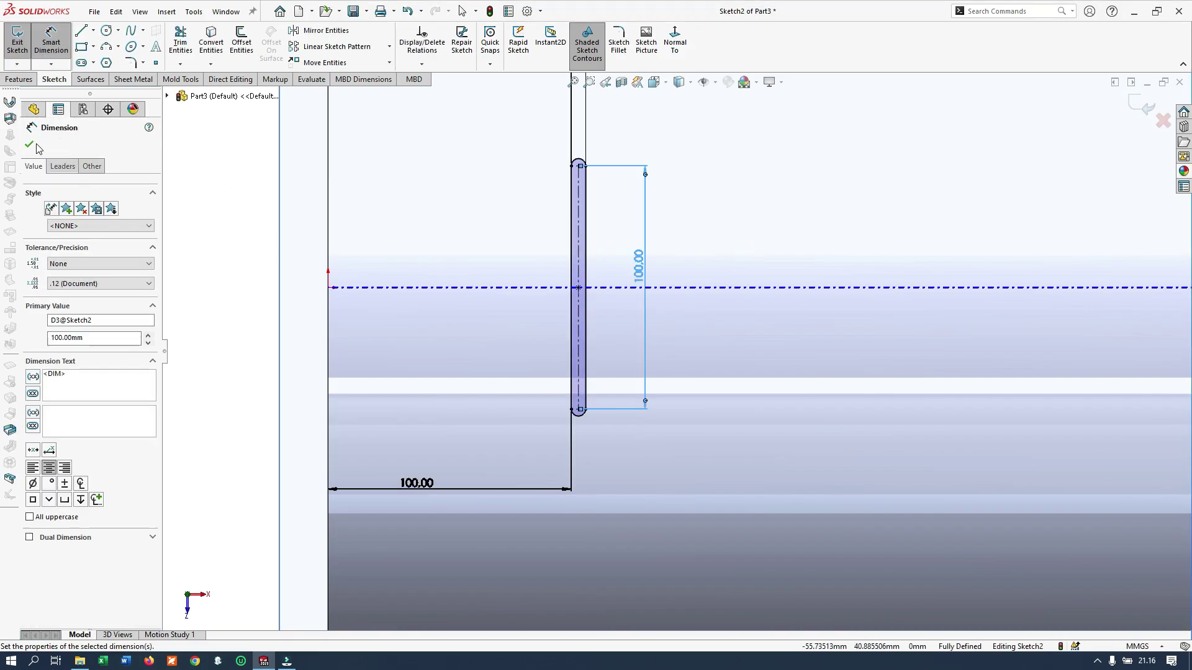
key(Escape)
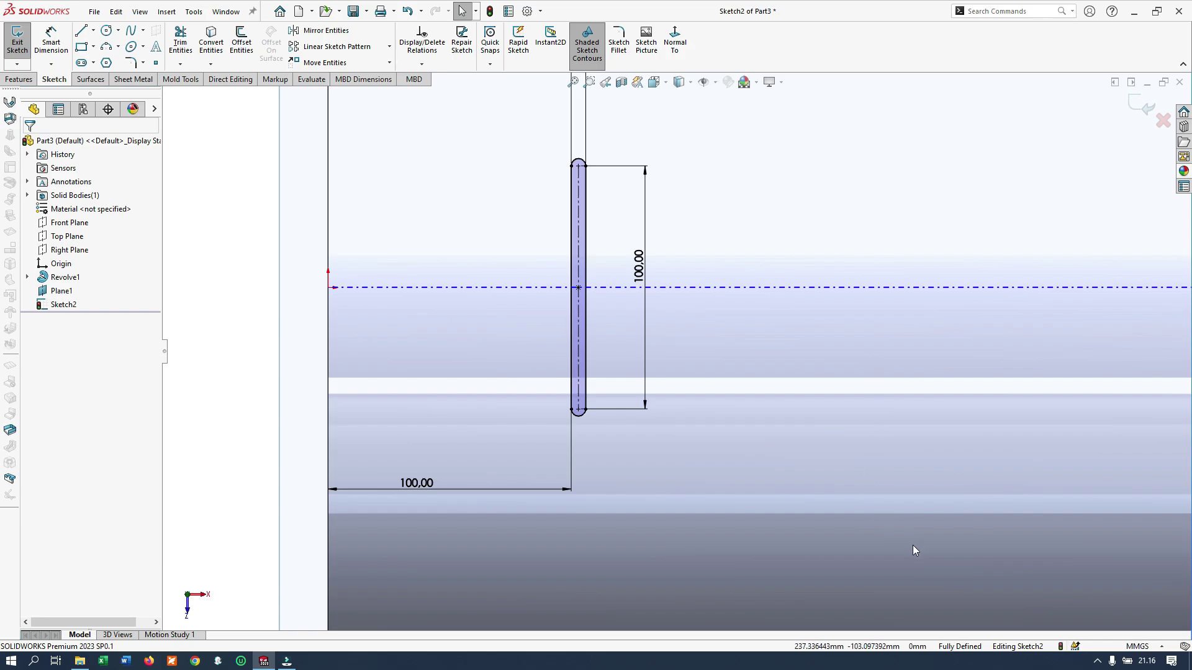
click(1137, 103)
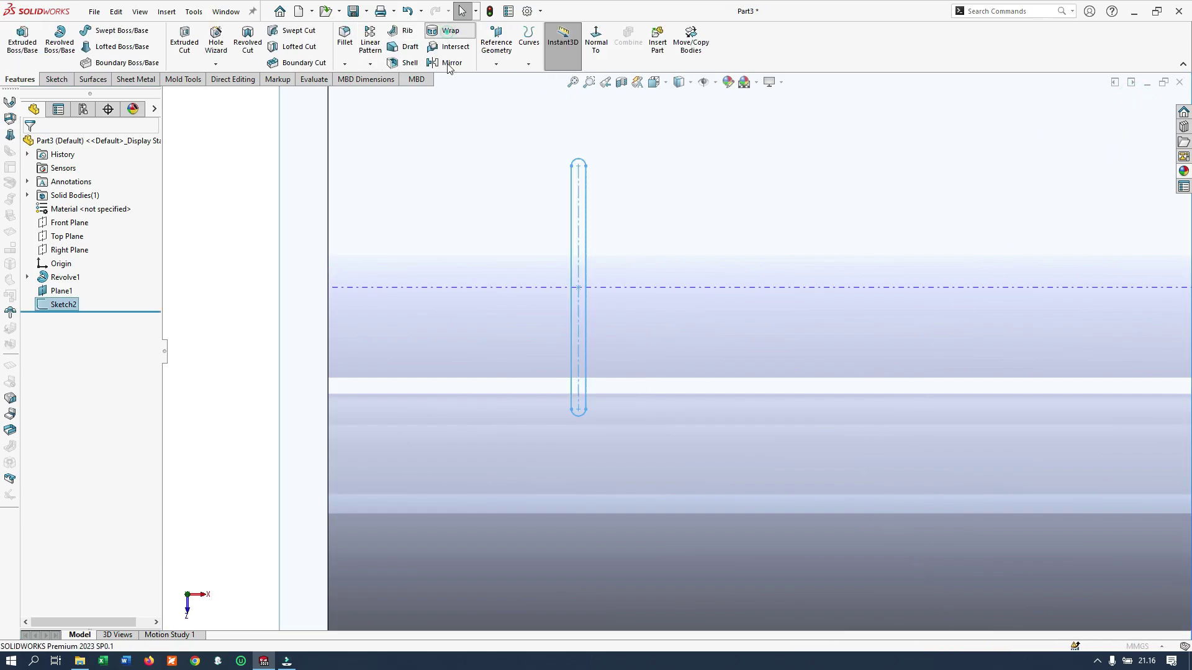
- Wrap the slot sketch as a 2 mm deboss onto the tube's outer face
click(448, 29)
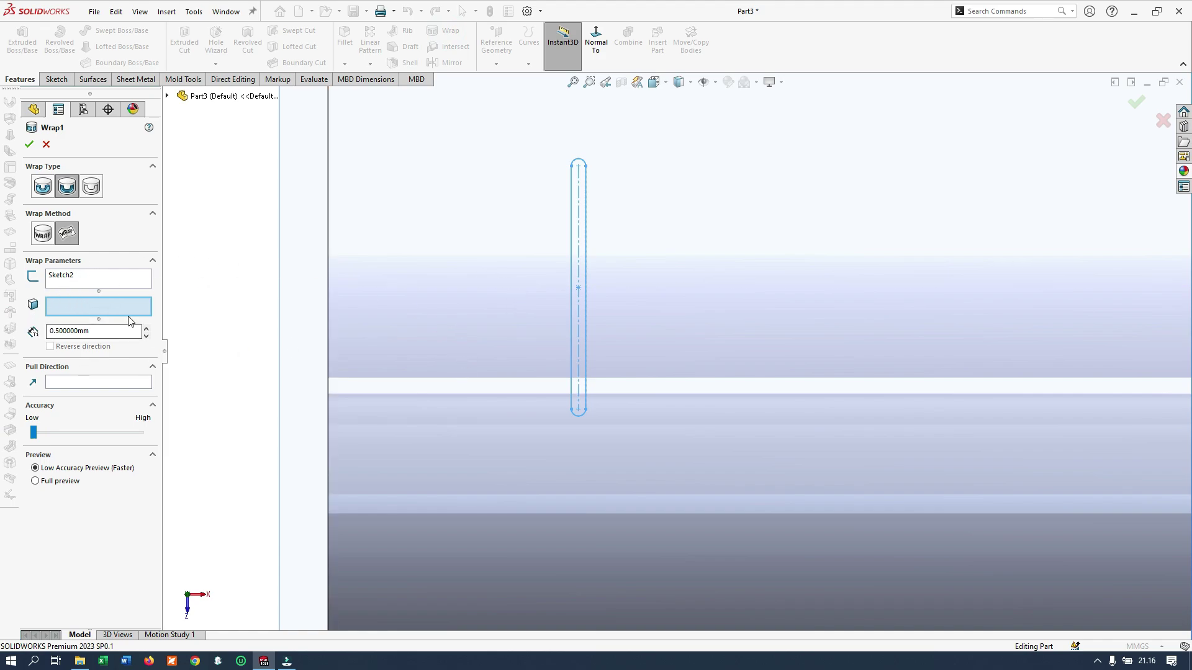
click(464, 299)
middle_drag(680, 413, 783, 262)
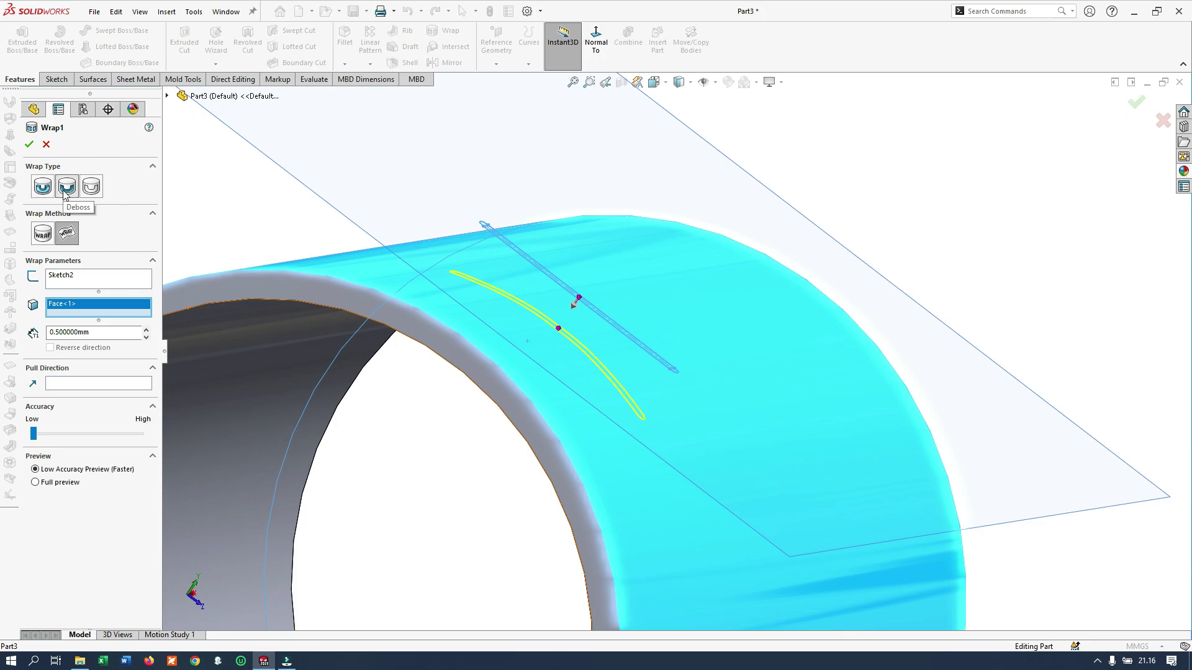
drag(99, 332, 47, 333)
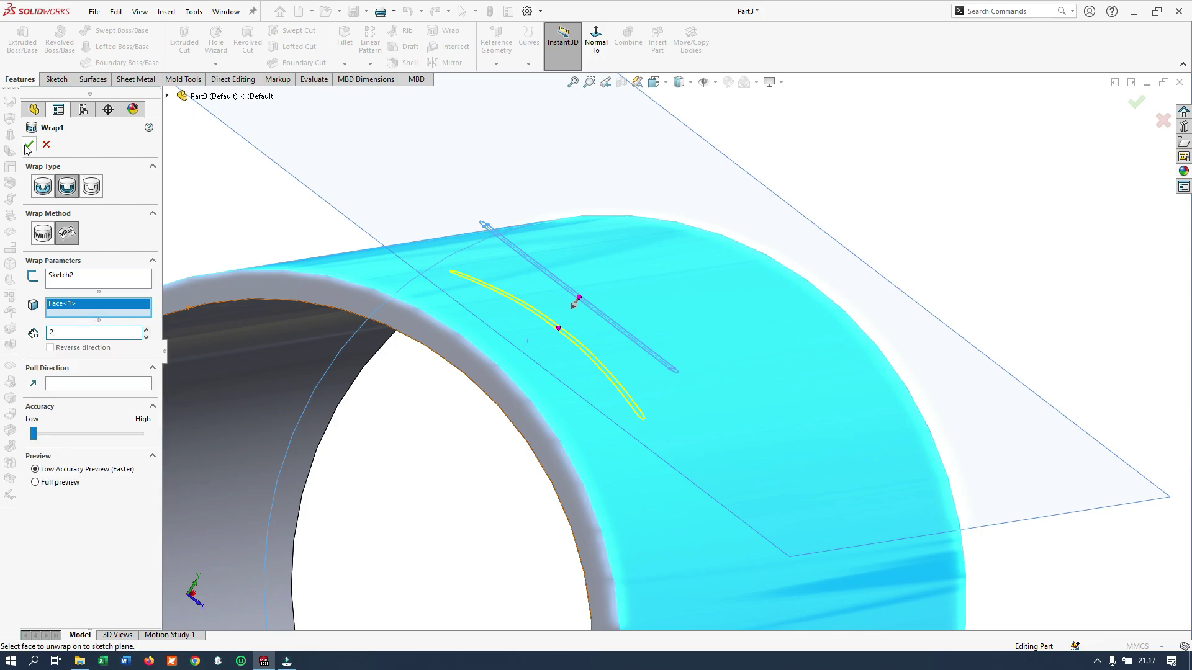
mouse_move(653, 325)
middle_down()
mouse_move(722, 333)
mouse_move(225, 432)
middle_up()
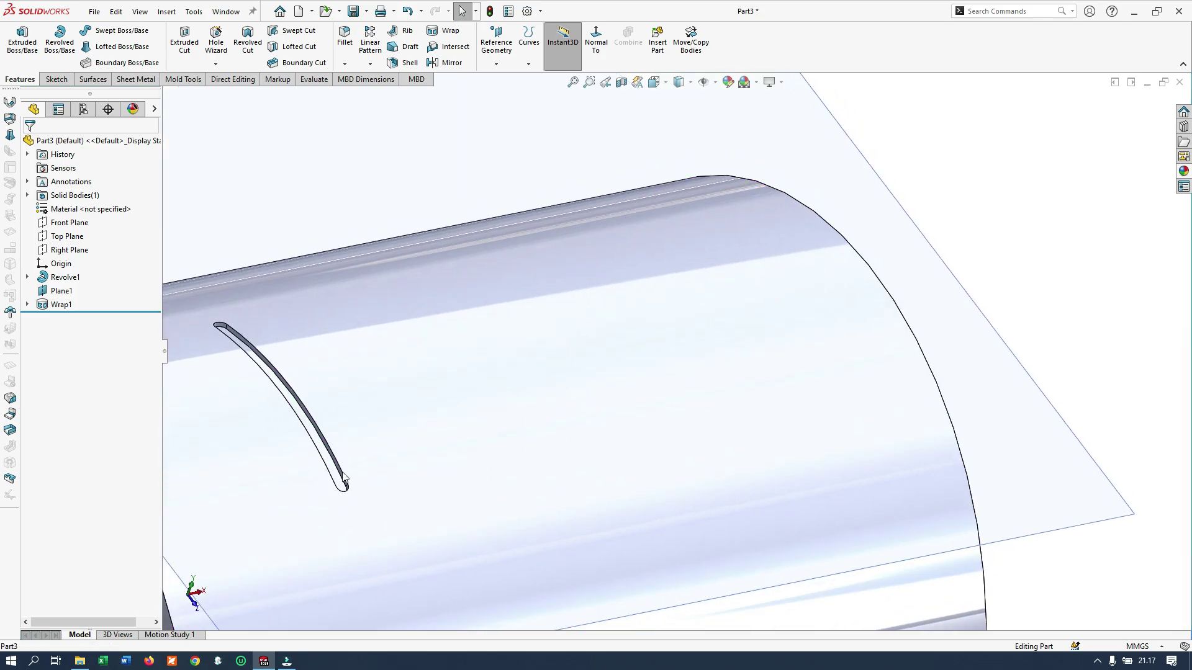
key(f)
mouse_move(851, 295)
middle_down()
mouse_move(891, 346)
mouse_move(667, 445)
middle_up()
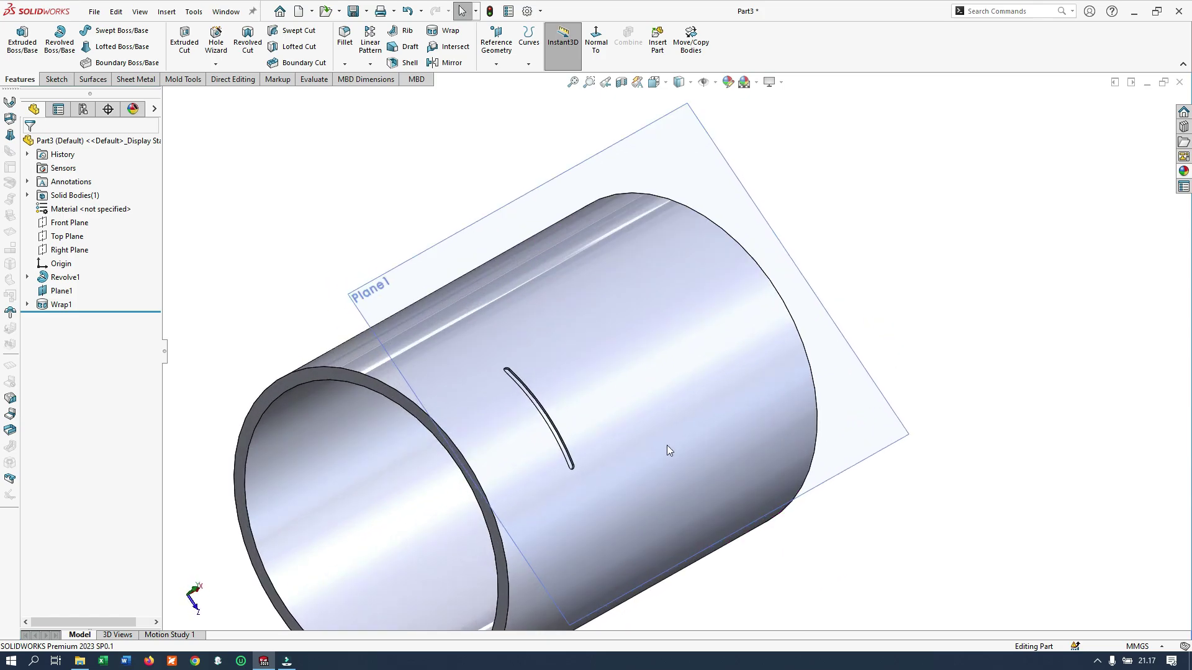
scroll(480, 408, down, 5)
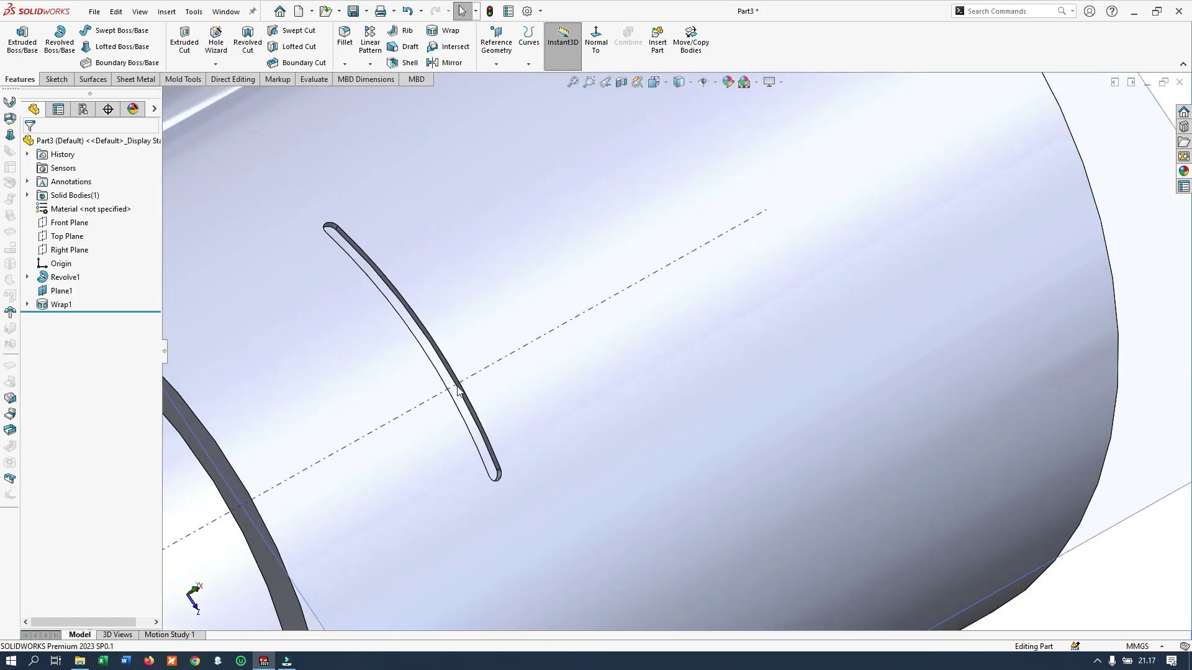
scroll(724, 359, up, 4)
scroll(724, 359, up, 1)
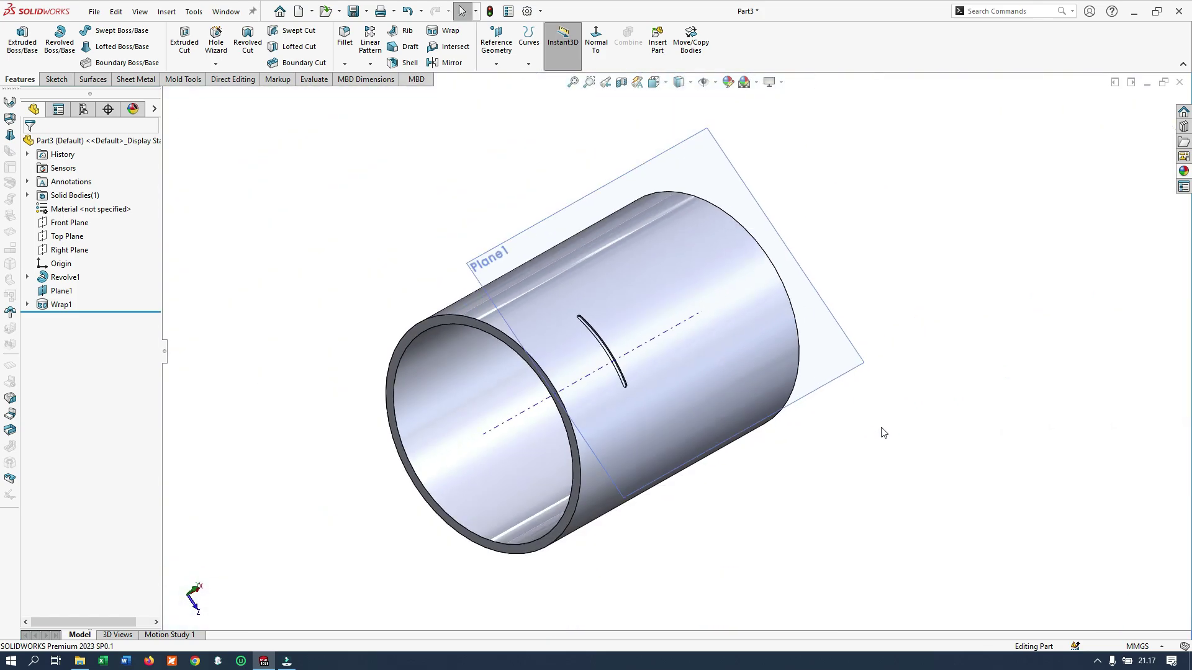
click(695, 164)
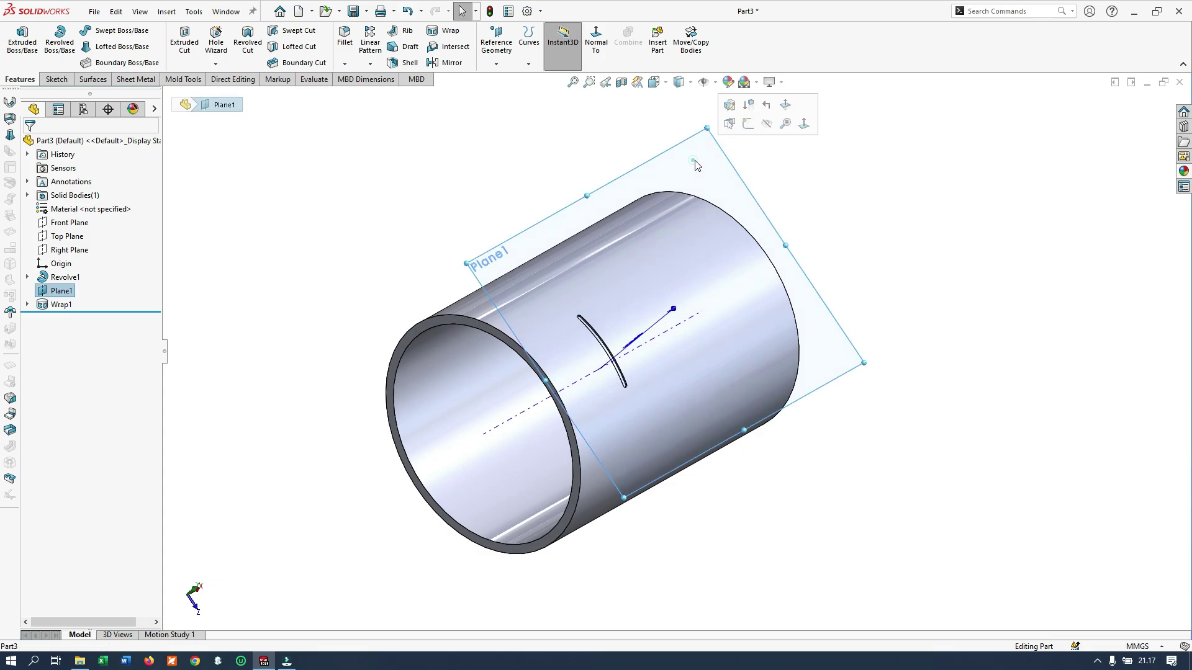
- Sketch the text 'EEC' on Plane1 in Century Gothic at 10 mm height
click(745, 126)
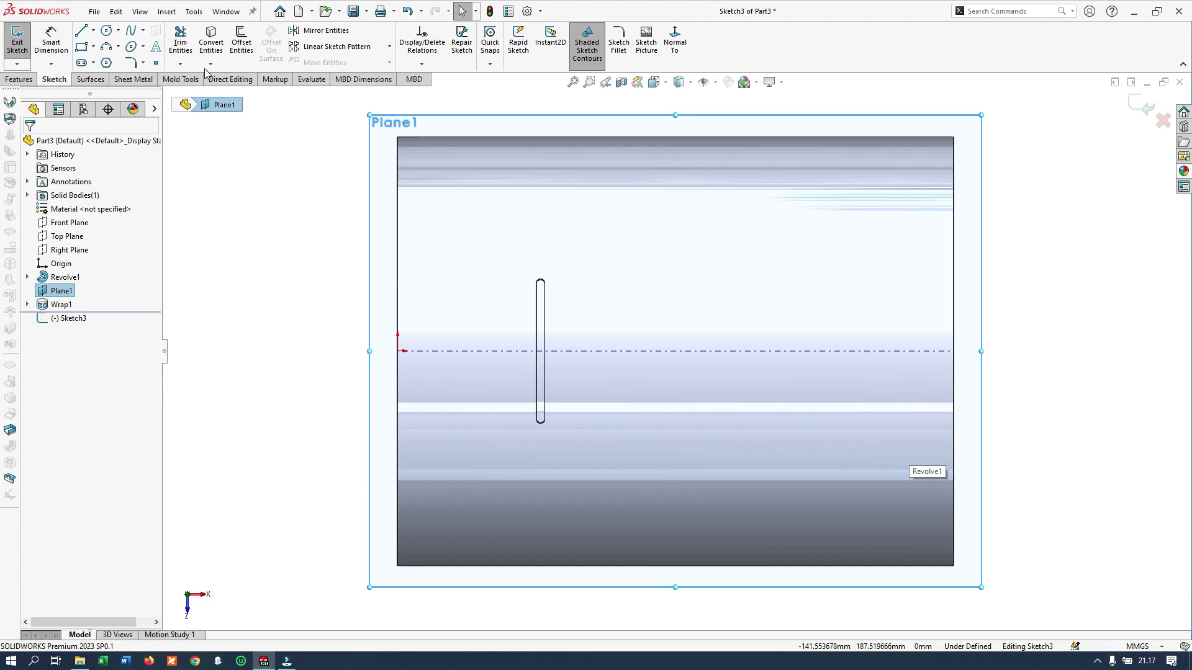
click(155, 65)
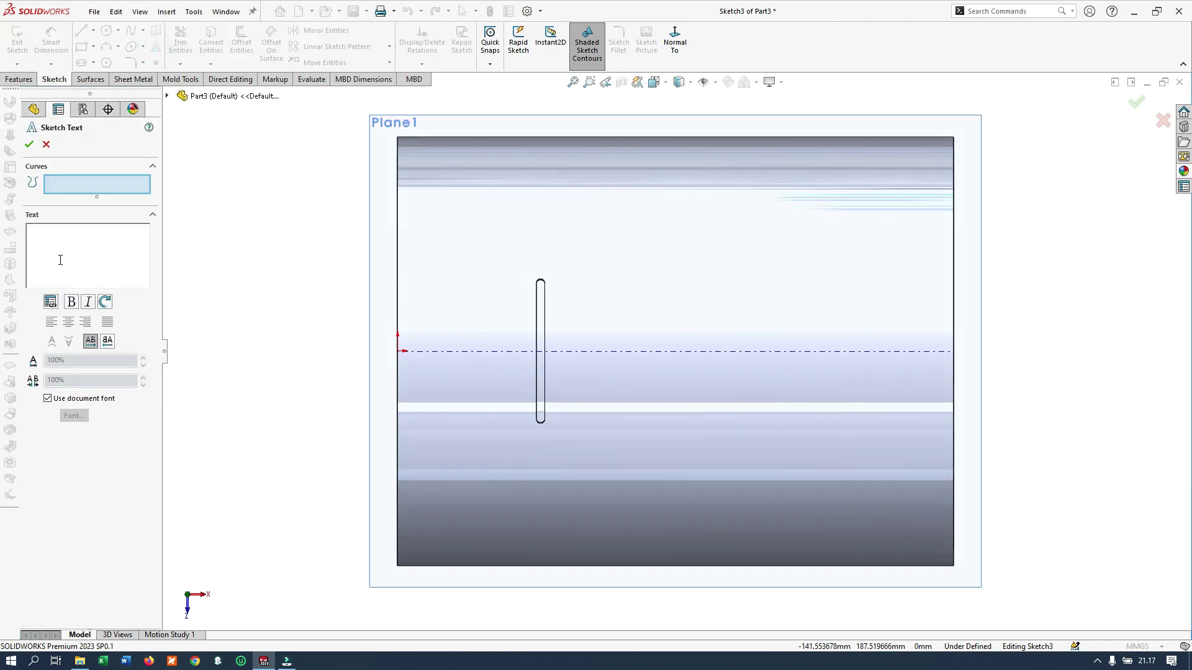
text(EEC)
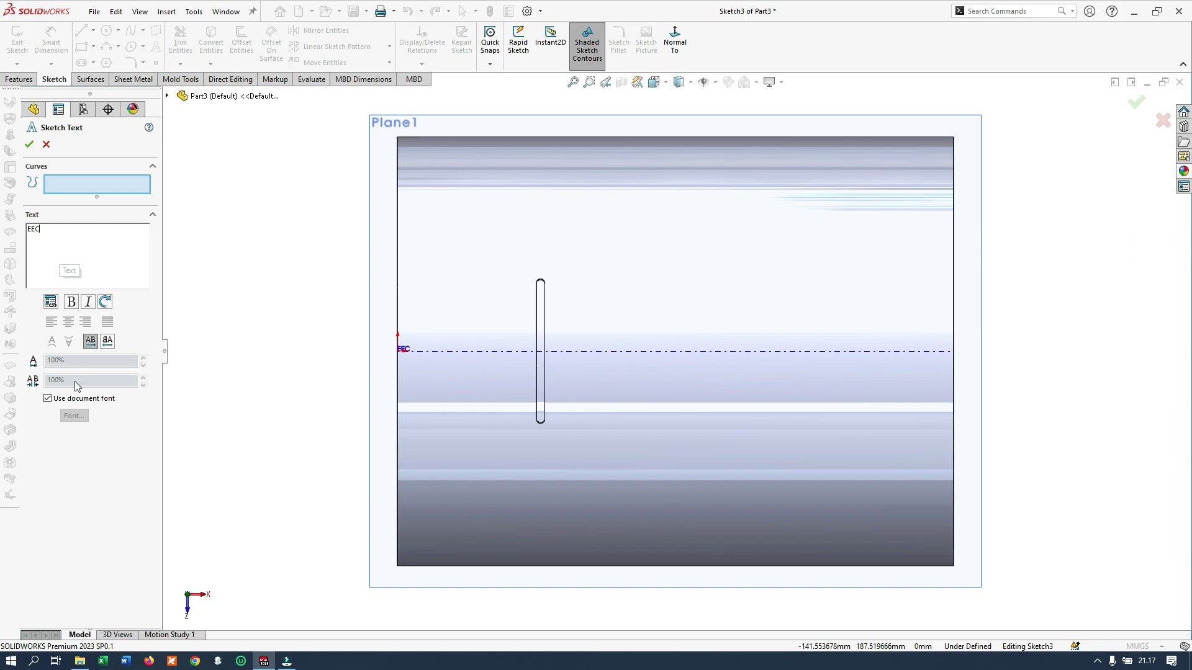
click(73, 400)
click(74, 416)
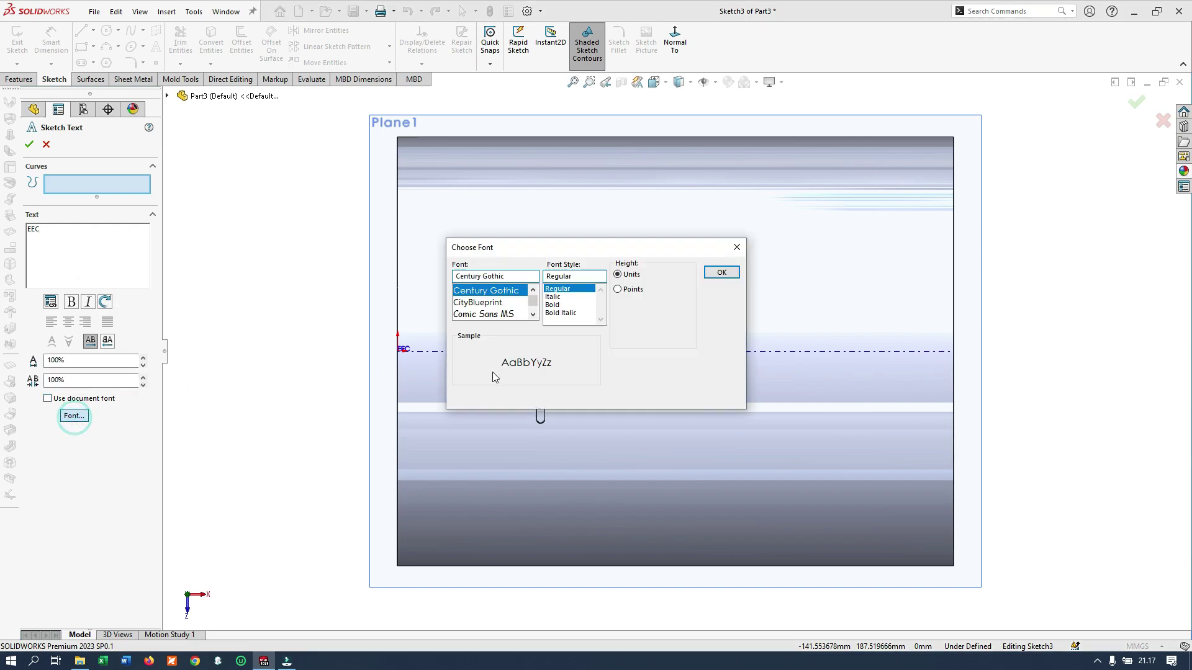
double_click(657, 274)
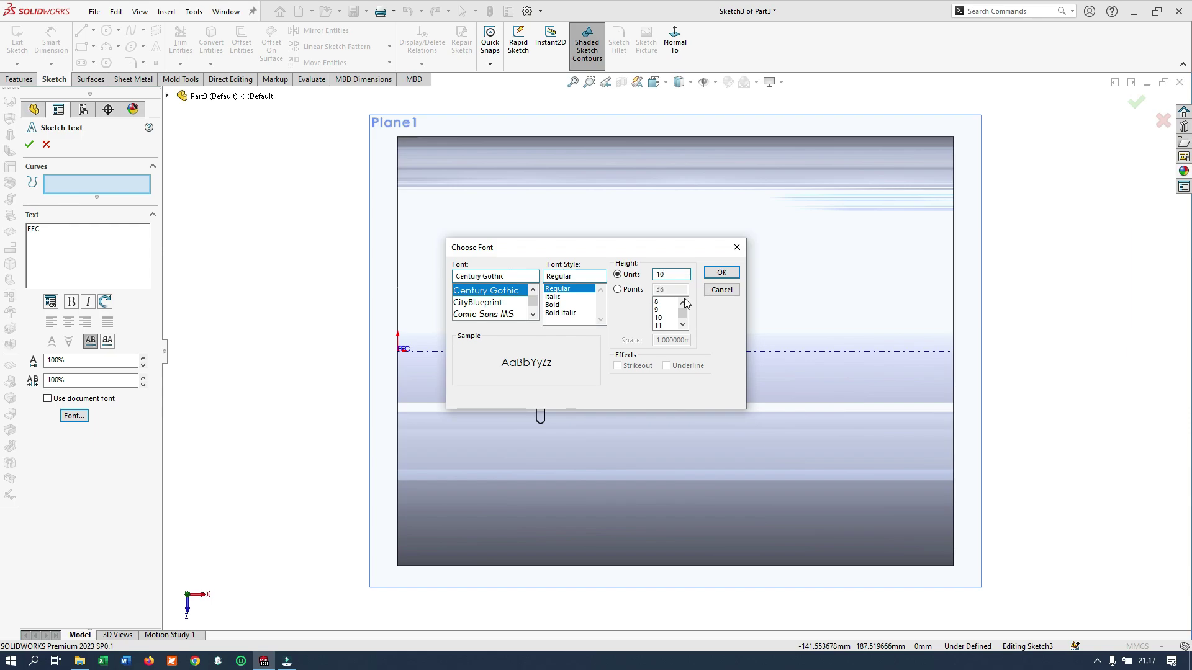
click(713, 276)
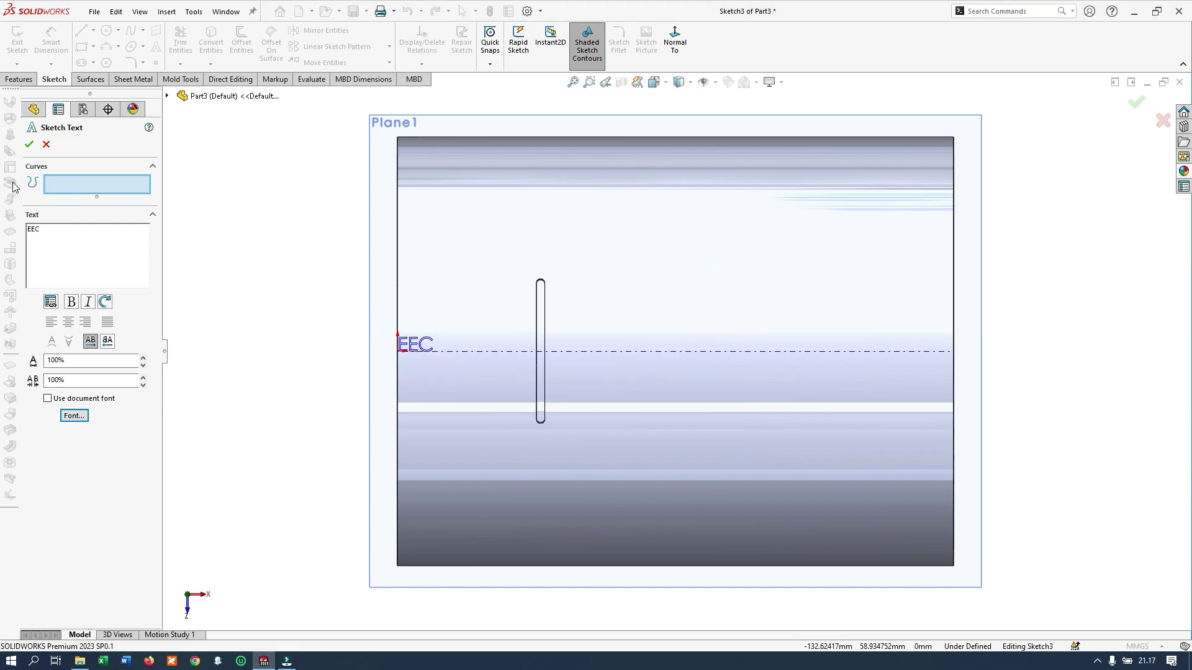
click(30, 146)
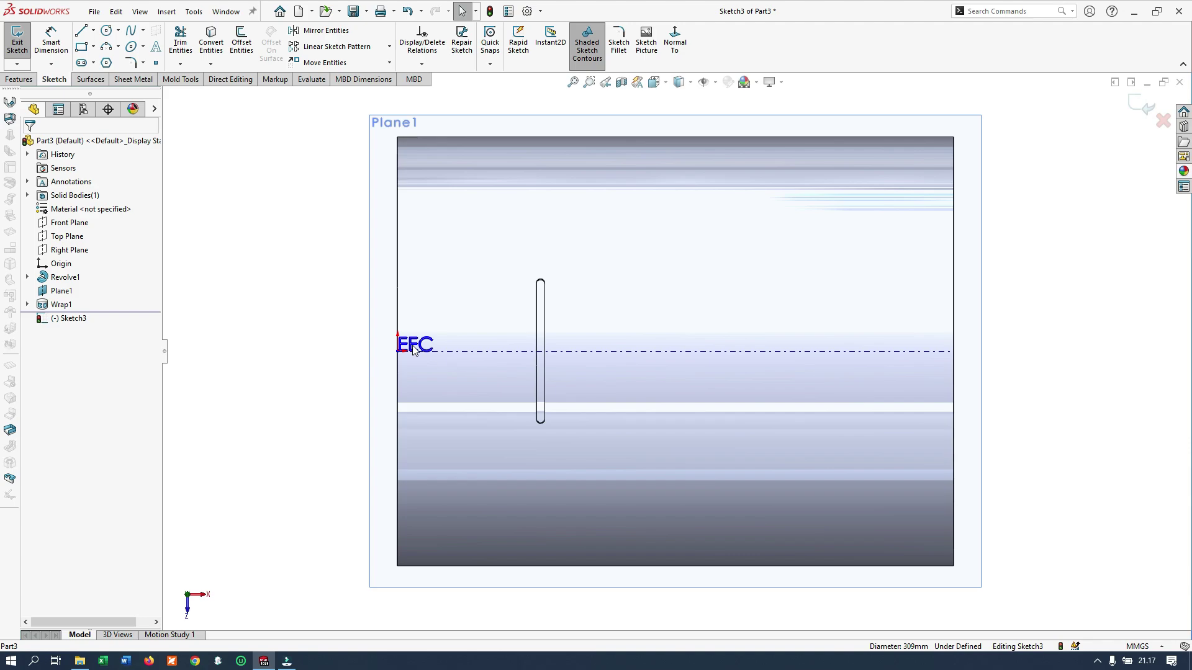
- Move the EEC text to the right of the slot
scroll(455, 342, down, 3)
scroll(456, 341, down, 2)
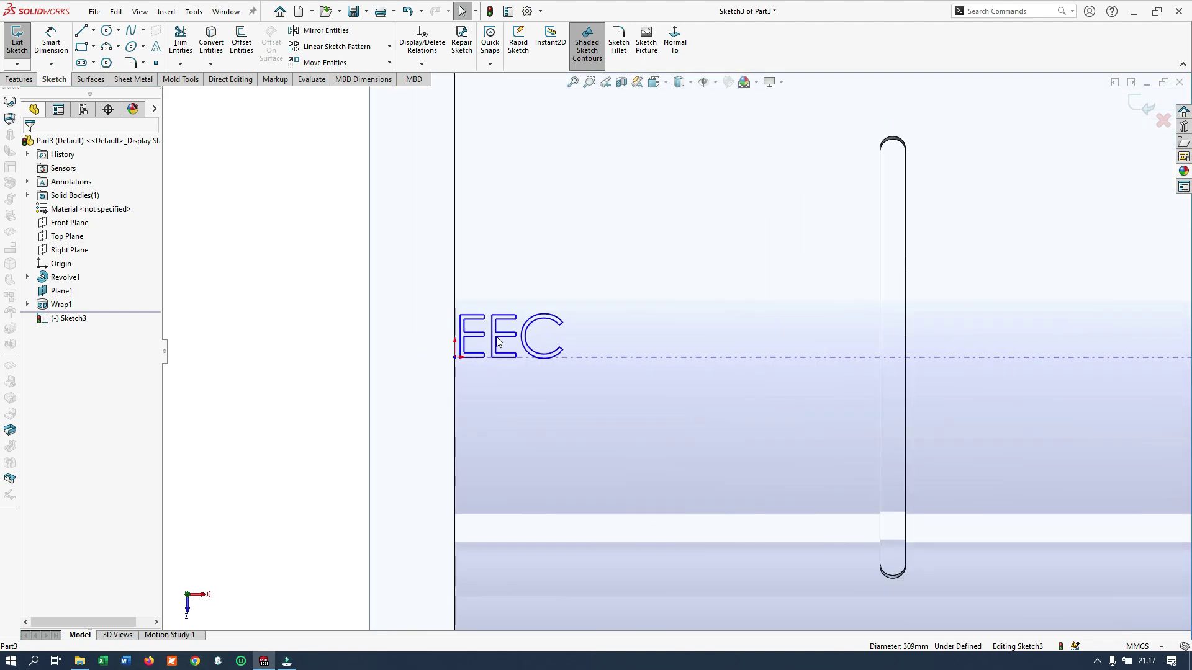
double_click(498, 343)
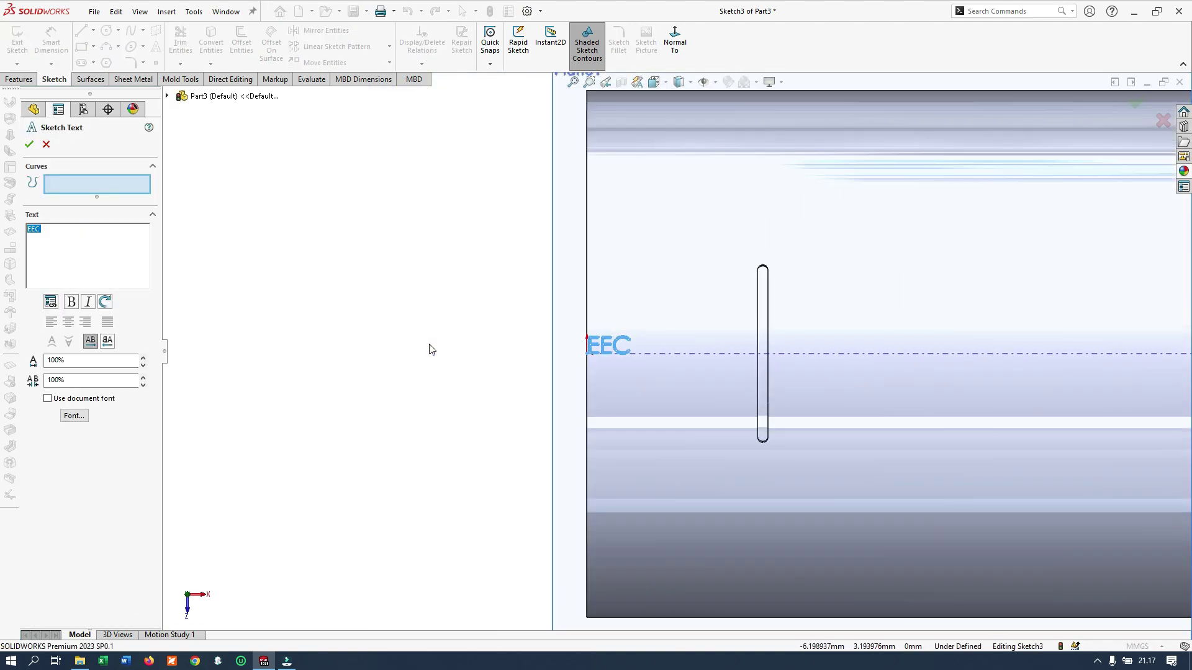
click(888, 427)
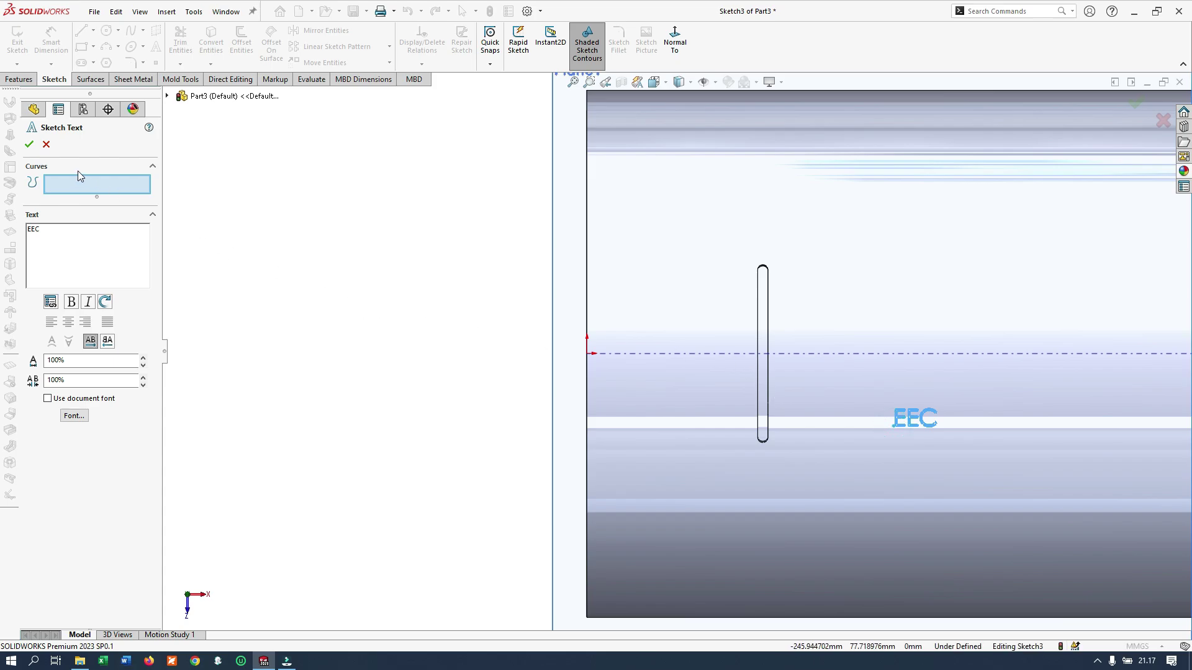
click(29, 145)
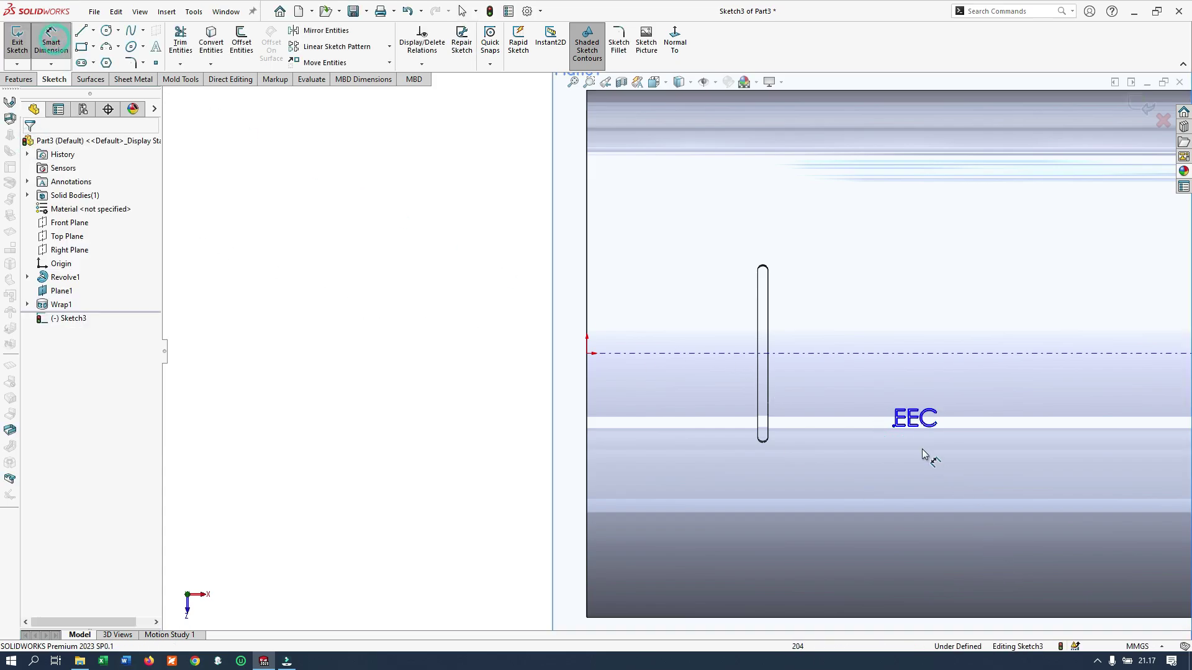
- Dimension the text's start point 300 mm from the plane's left edge
scroll(921, 449, down, 3)
scroll(890, 426, down, 2)
click(761, 371)
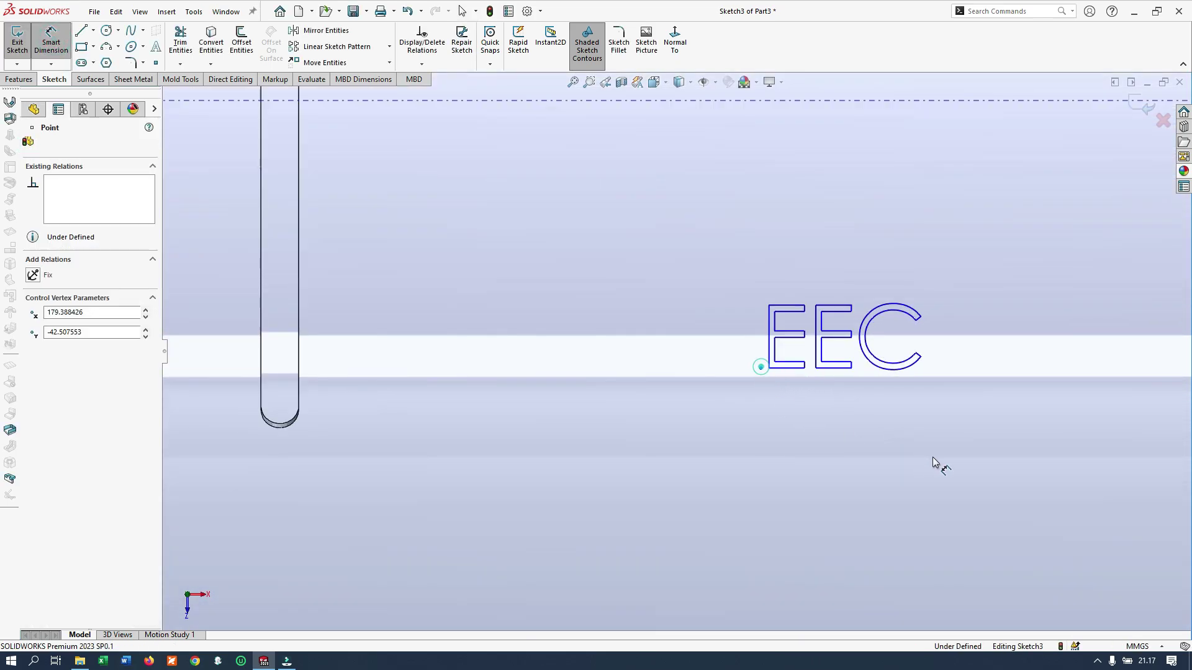
scroll(927, 455, up, 3)
scroll(900, 448, up, 2)
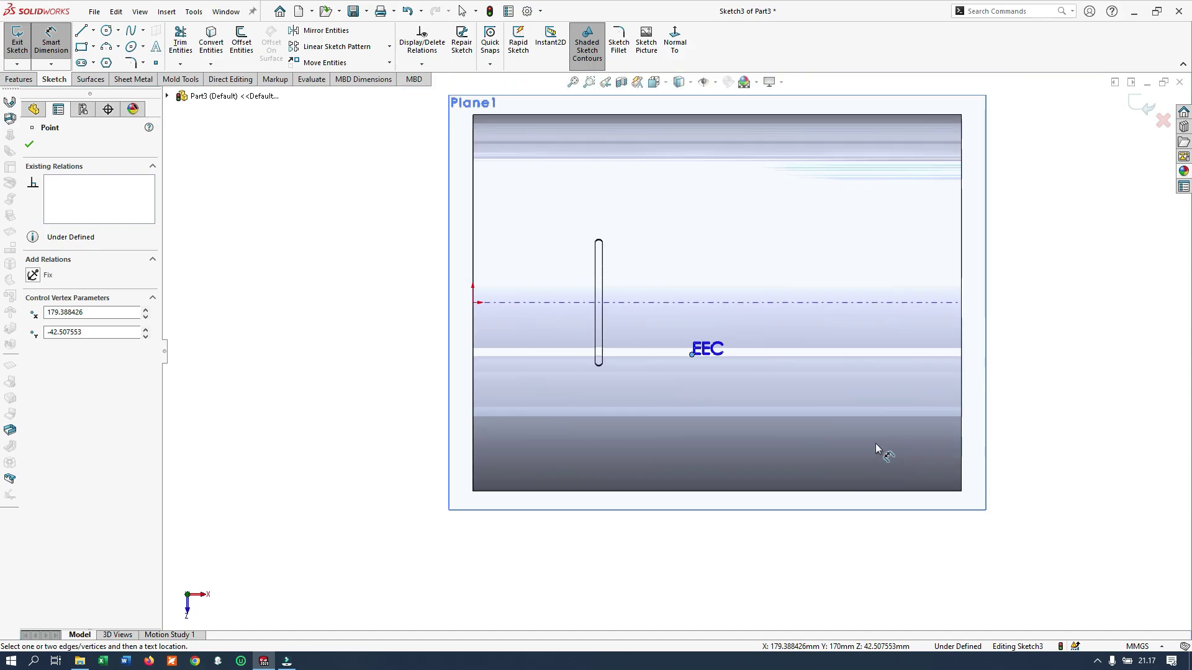
click(473, 329)
click(547, 205)
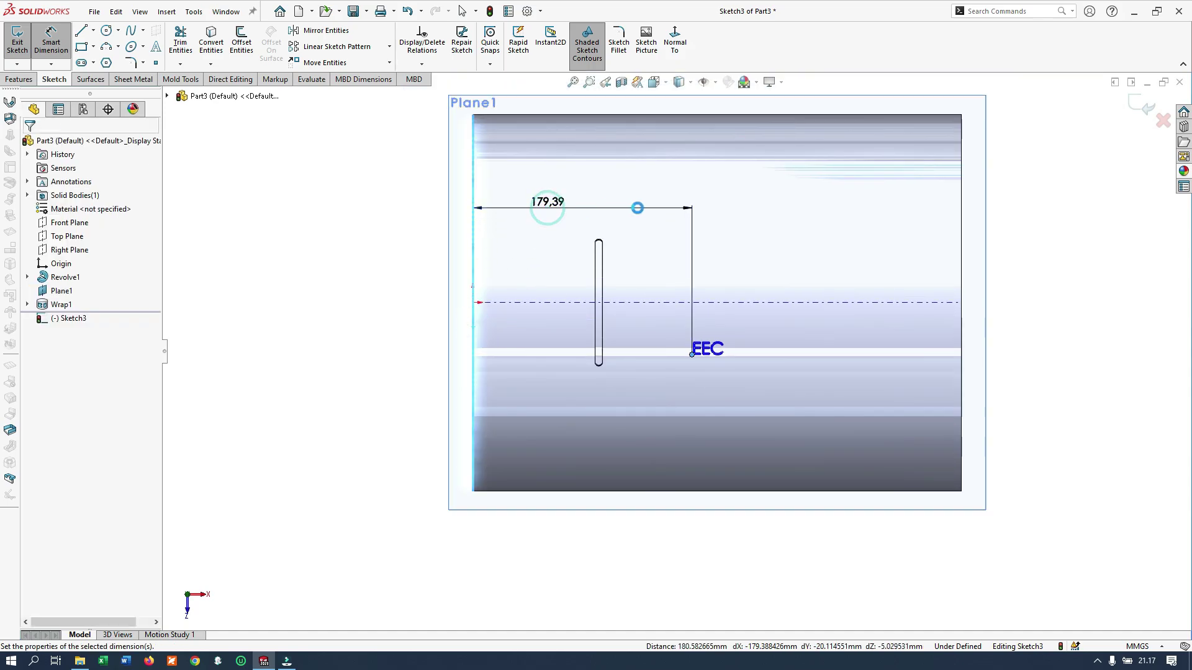
text(300)
key(Return)
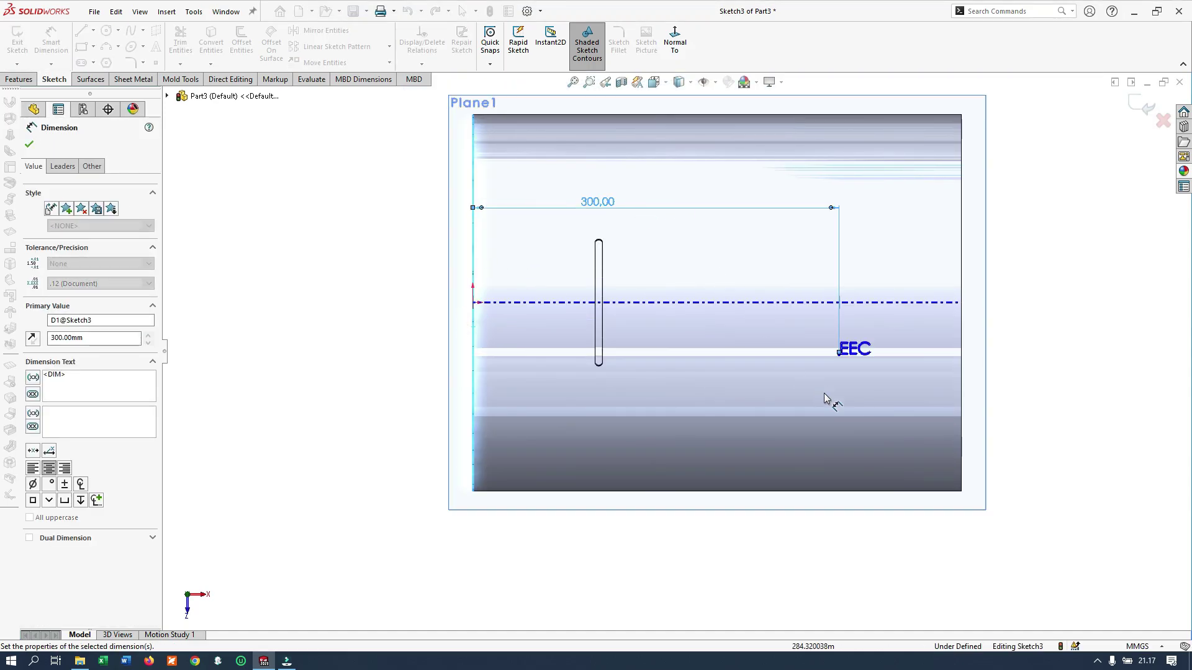
- Set the text's vertical distance from the centreline, ending at 80 mm
scroll(856, 379, down, 3)
scroll(565, 338, up, 2)
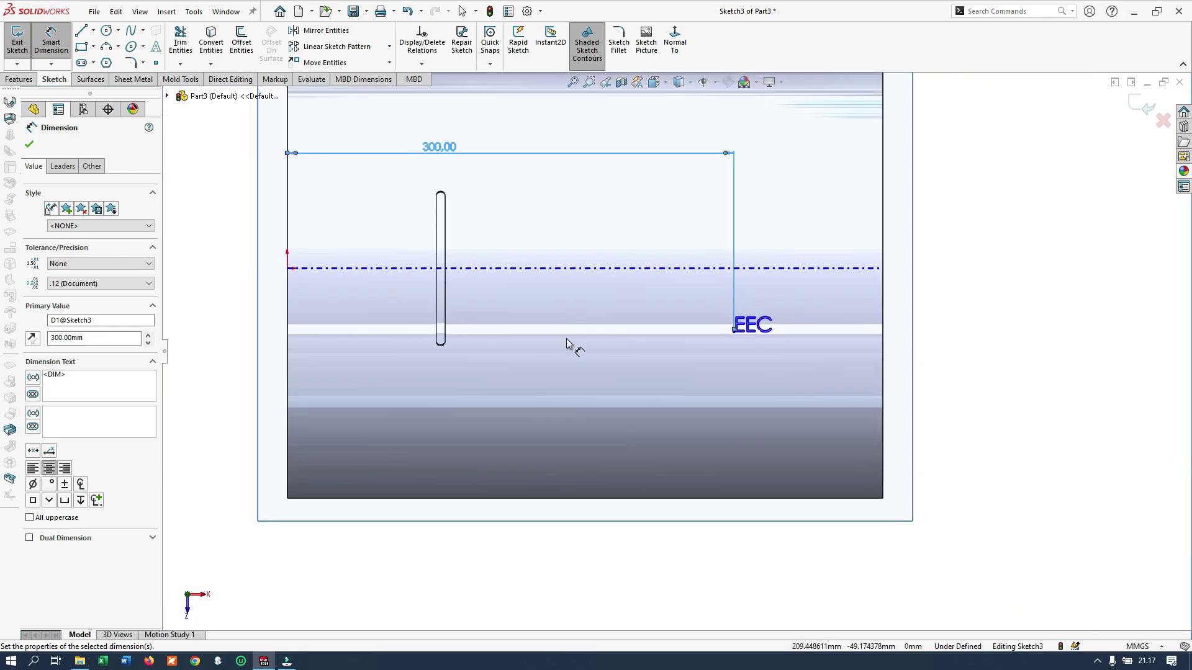
click(631, 266)
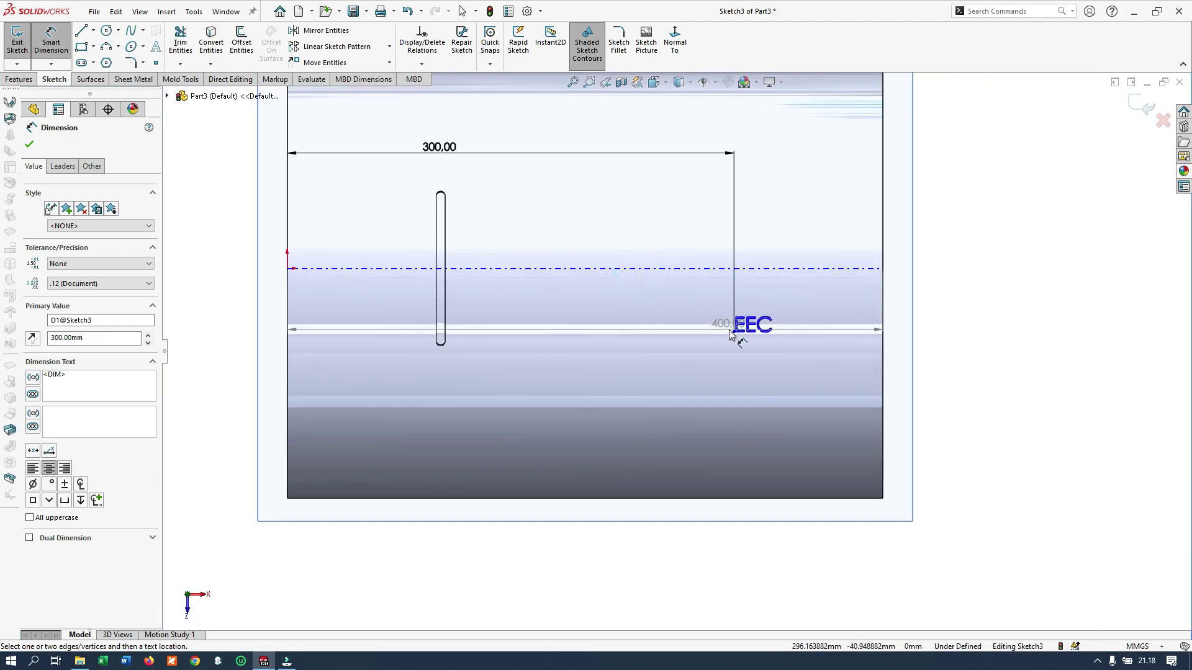
click(699, 332)
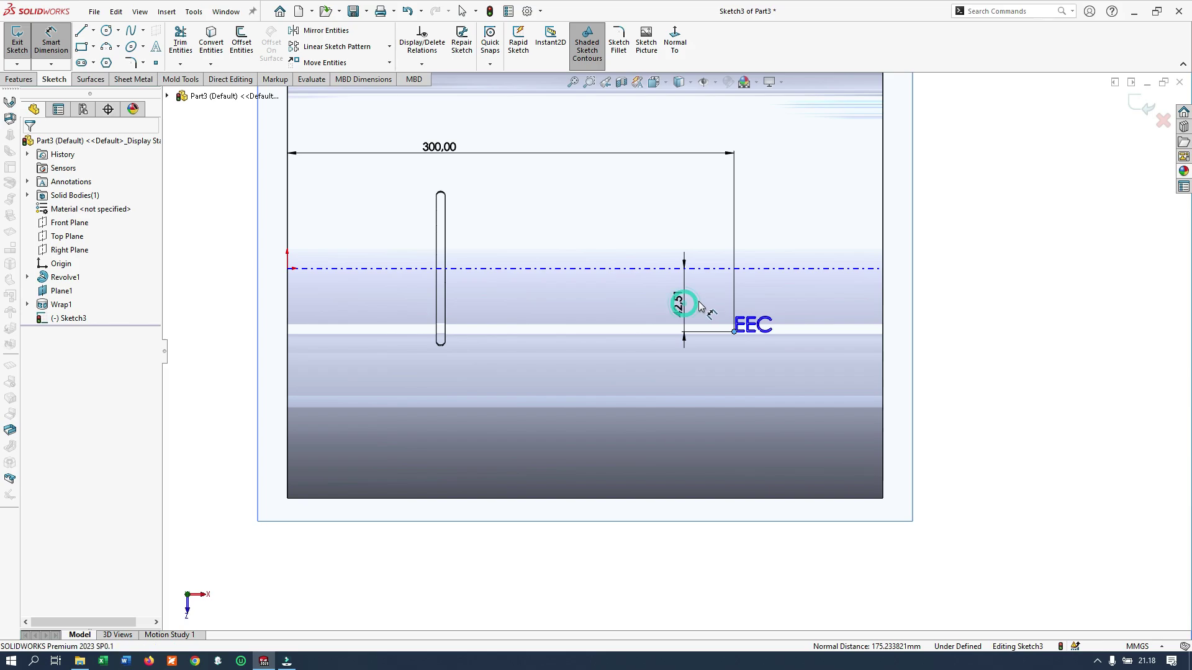
click(700, 306)
text(100)
key(Return)
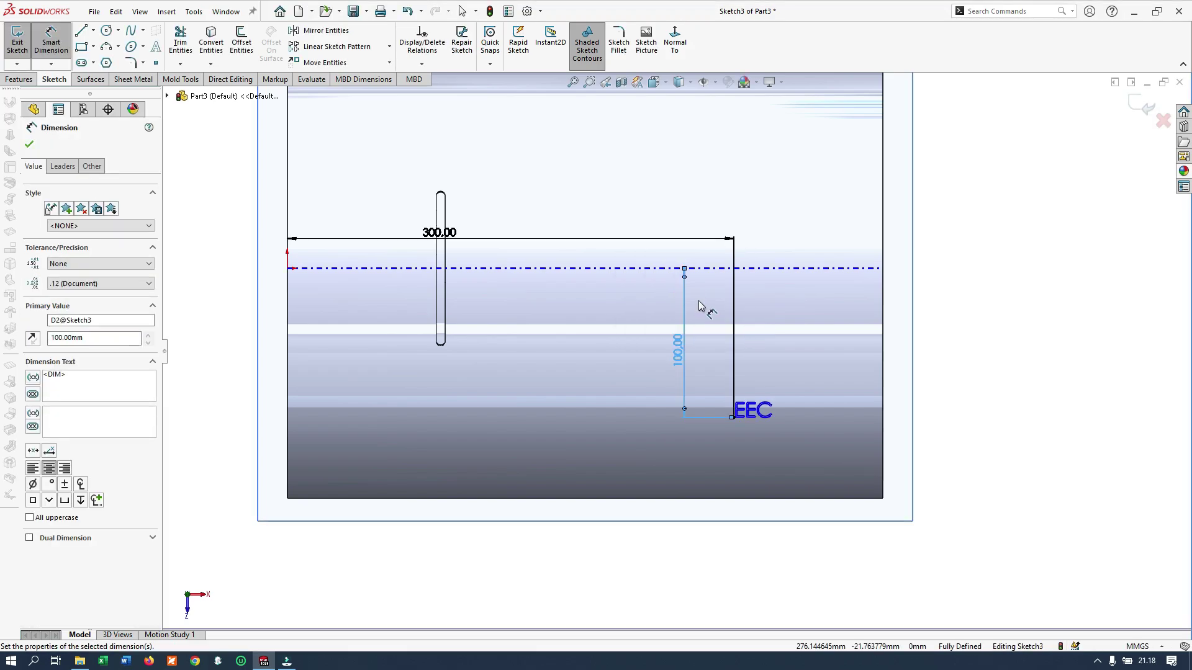
double_click(676, 351)
text(6)
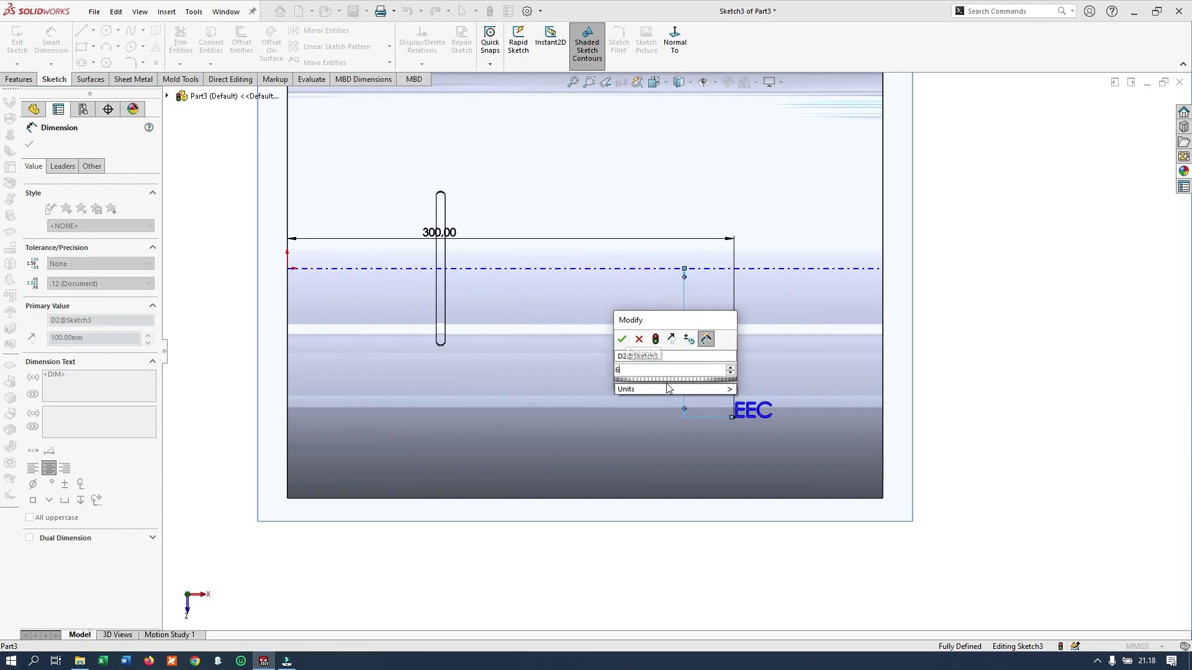
text(0)
key(Return)
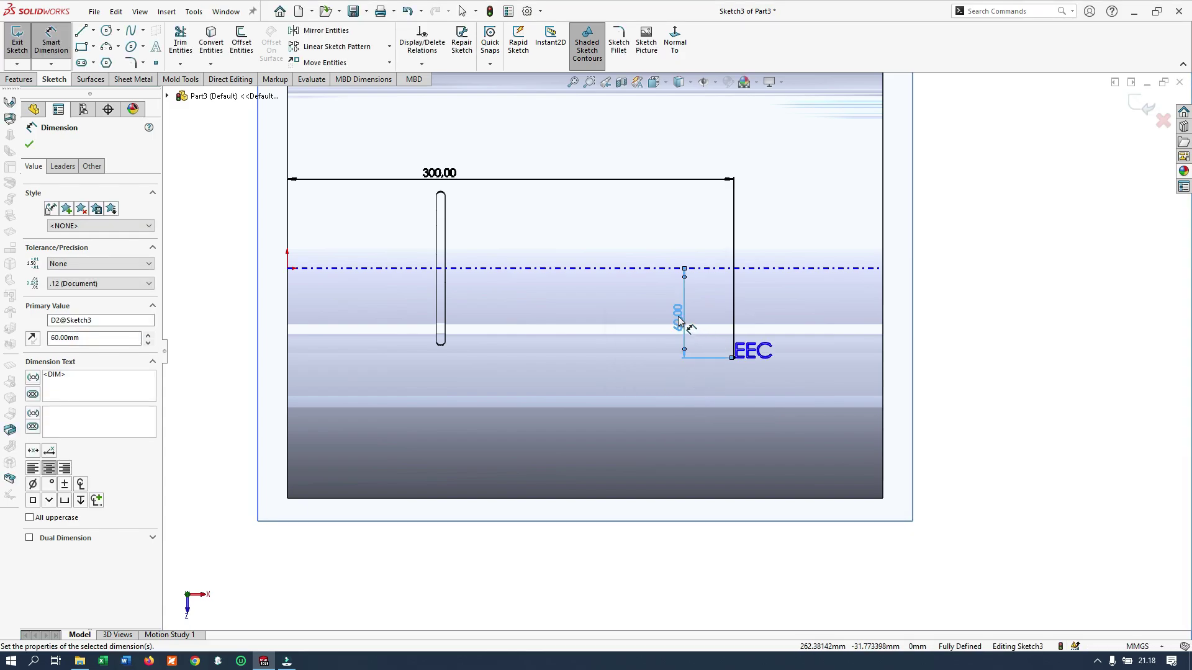
double_click(679, 320)
text(80)
key(Return)
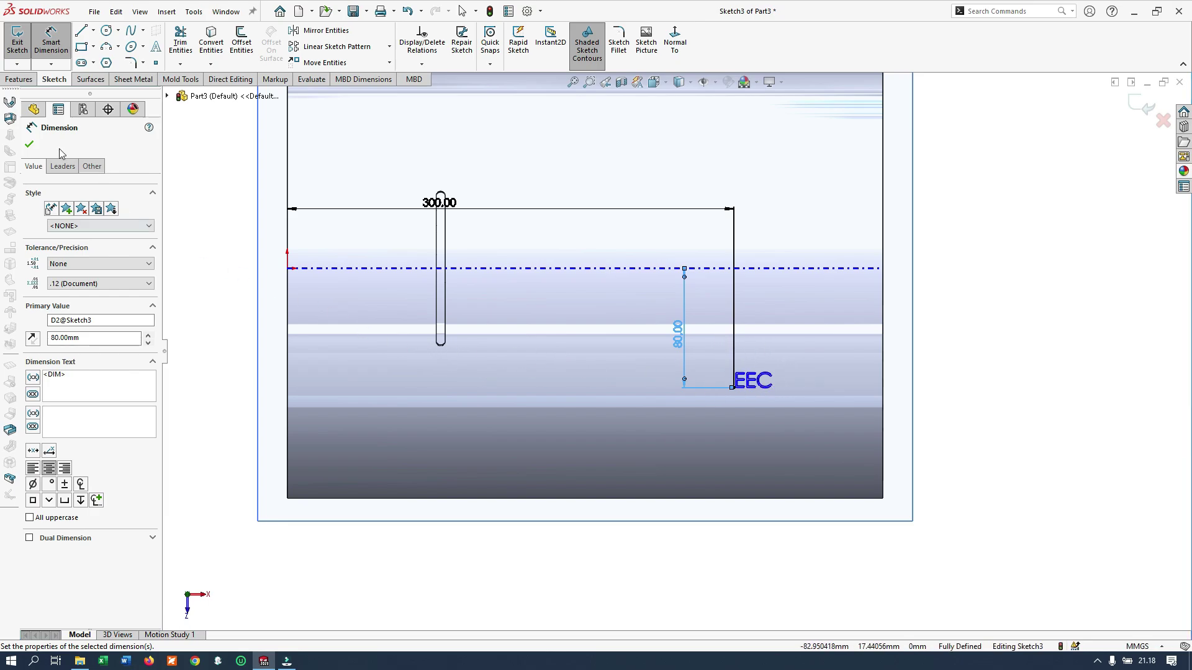
click(29, 145)
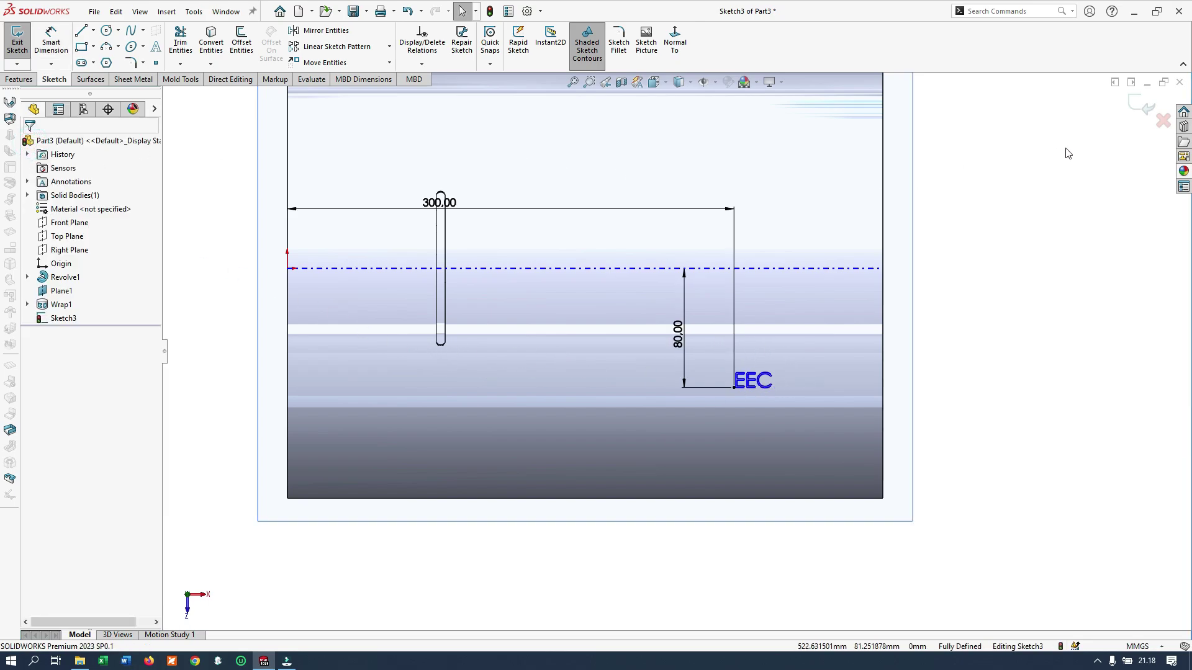
- Add a 'No :' text line with the identification number, placed lower on the face
click(155, 47)
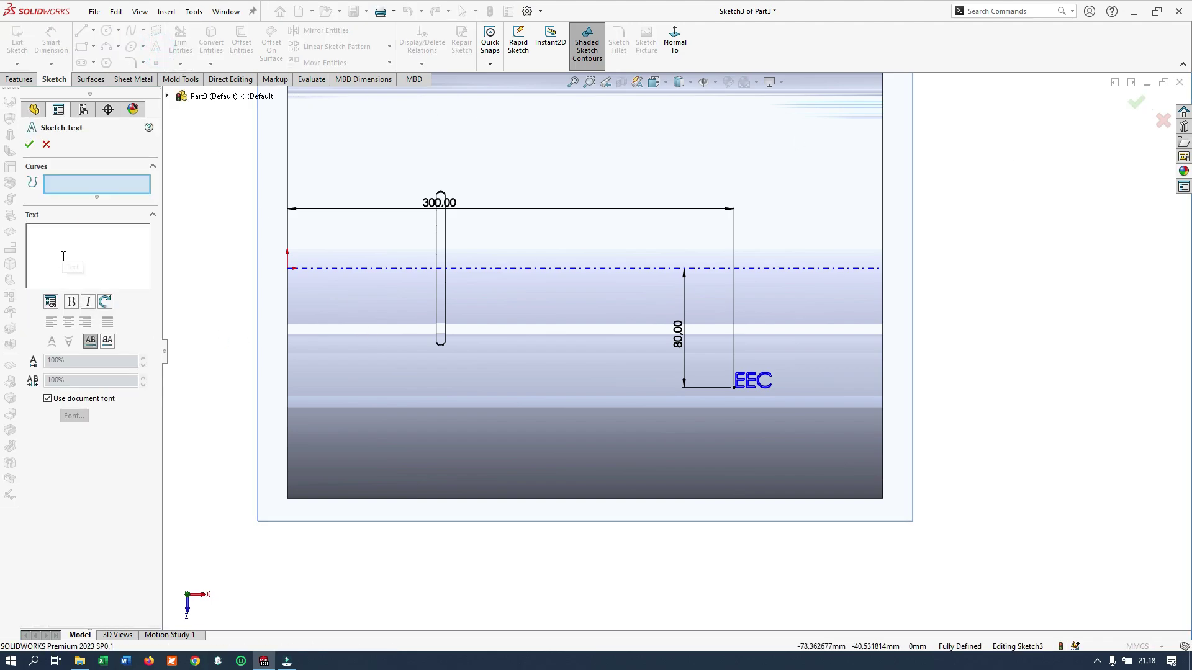
text(no)
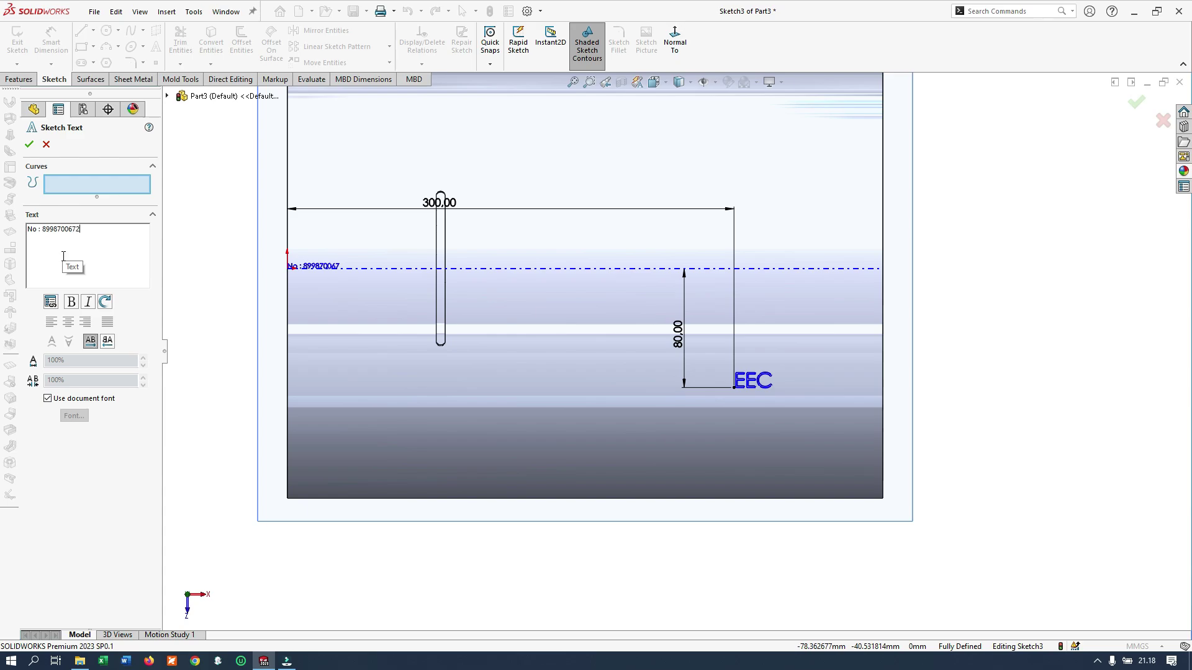
click(30, 146)
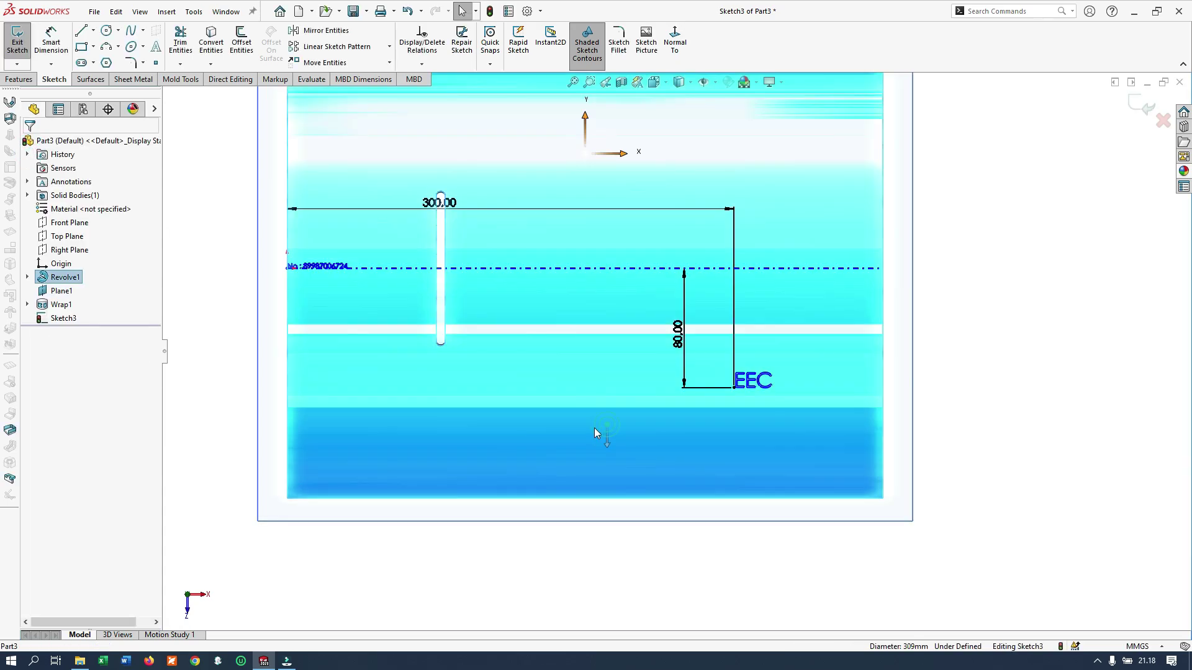
double_click(320, 268)
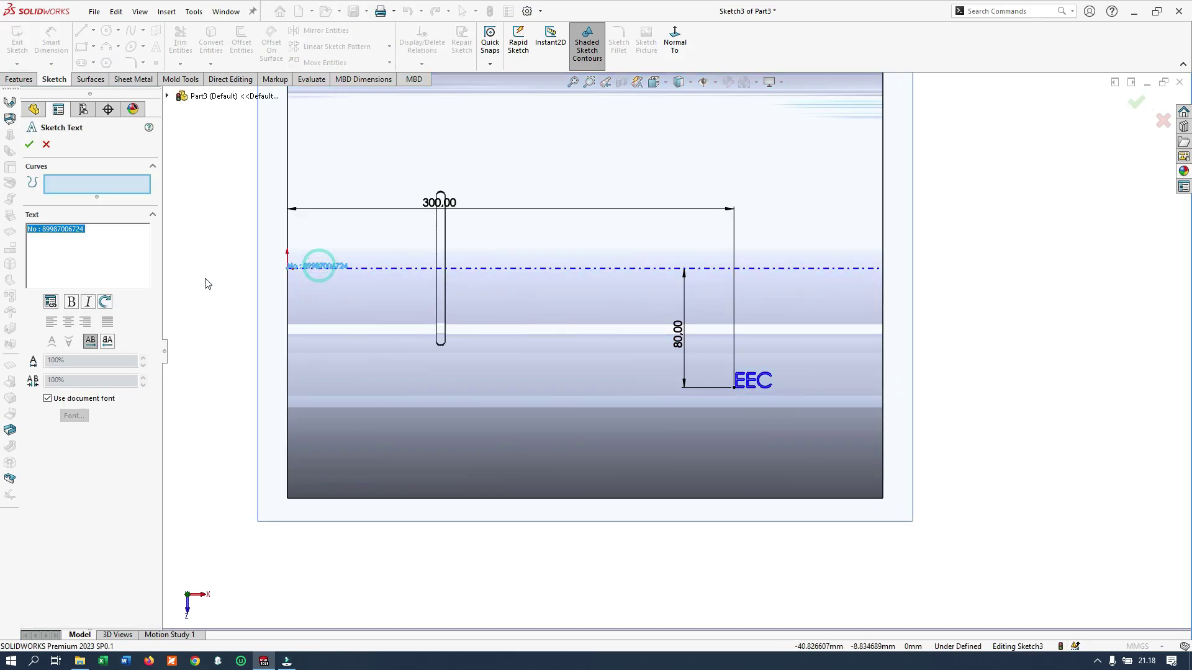
click(620, 444)
click(30, 144)
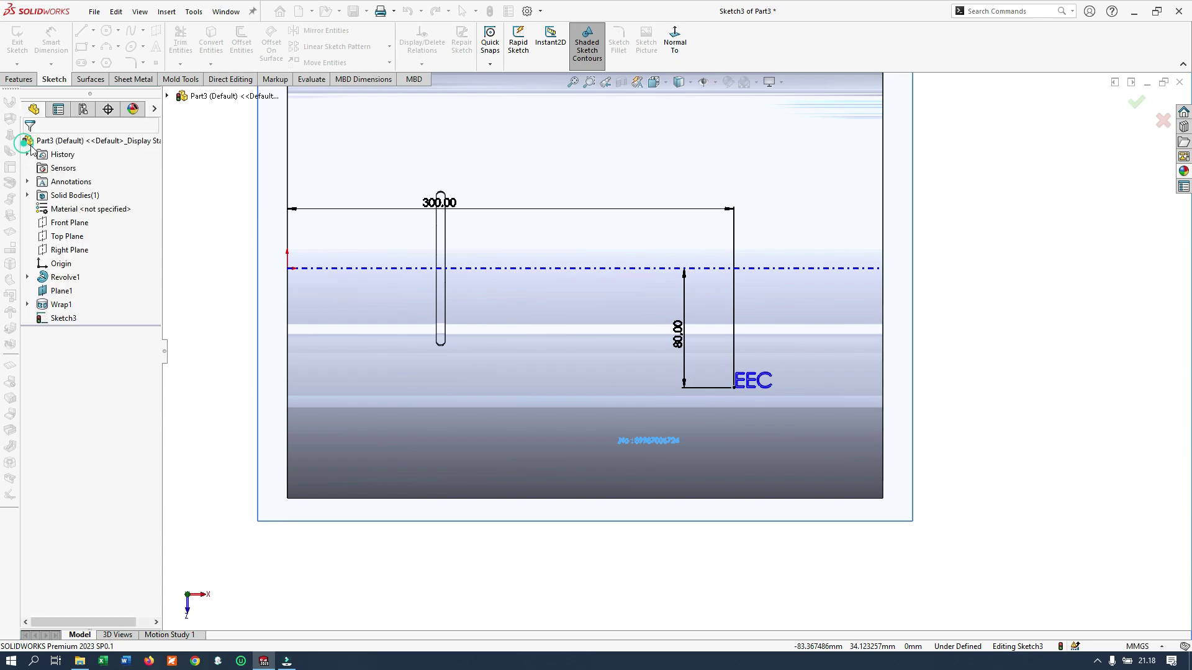
- Begin dimensioning the number text from its start point
scroll(635, 445, down, 4)
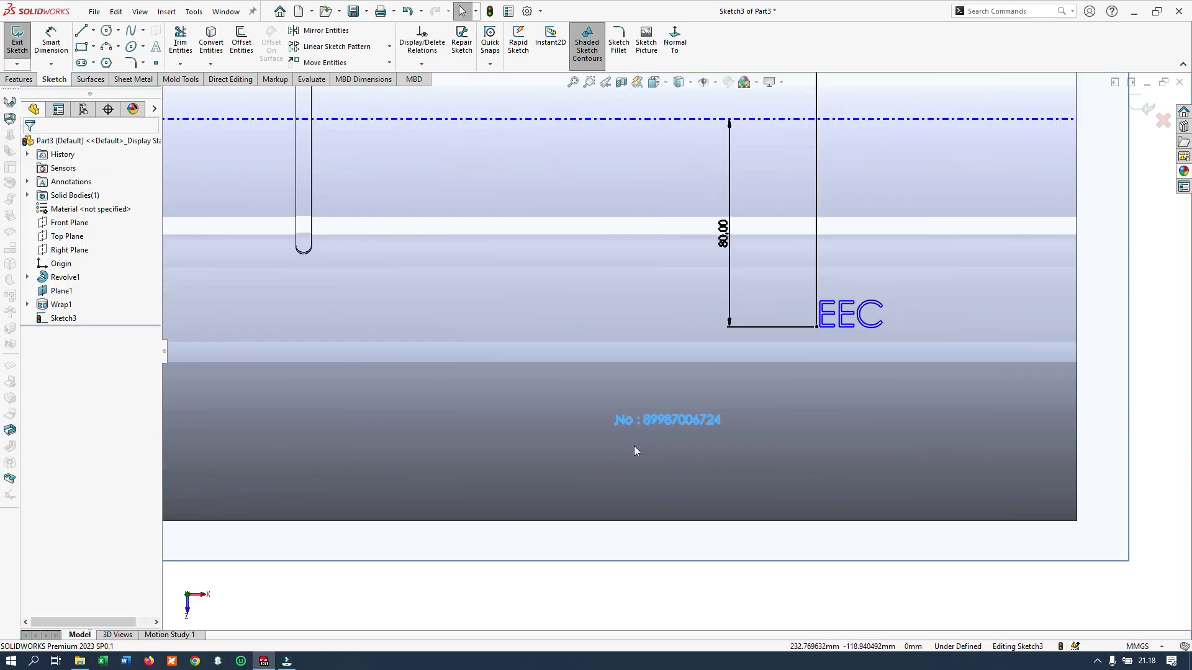
scroll(623, 419, down, 1)
scroll(658, 424, up, 3)
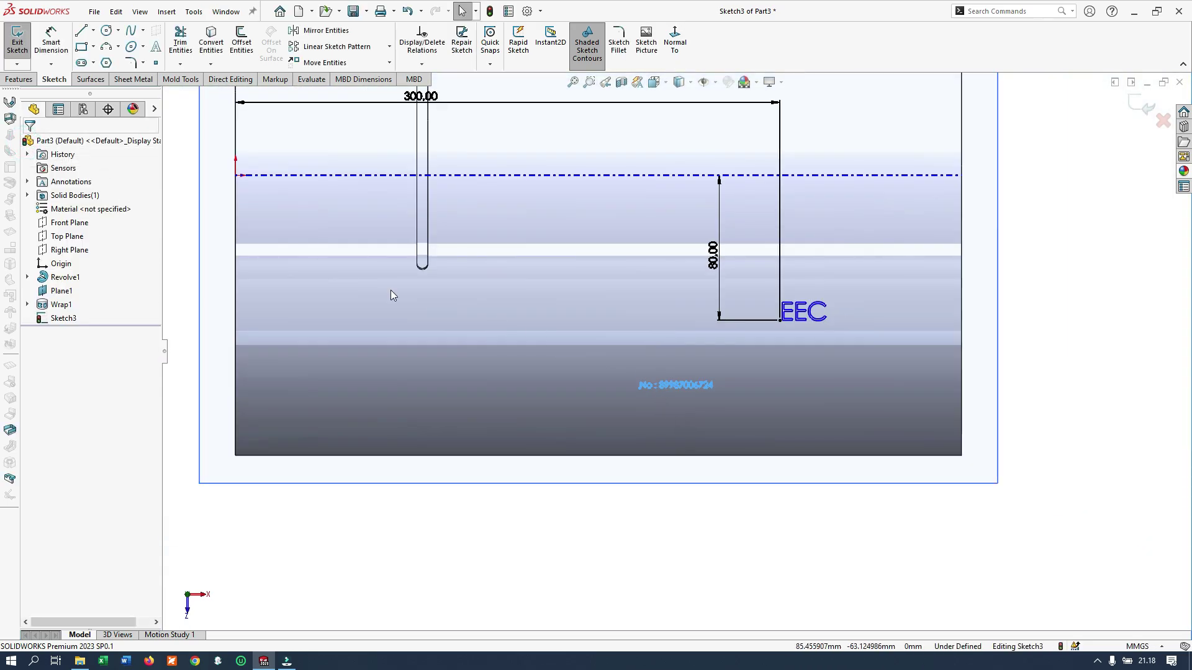
click(51, 39)
scroll(653, 363, down, 5)
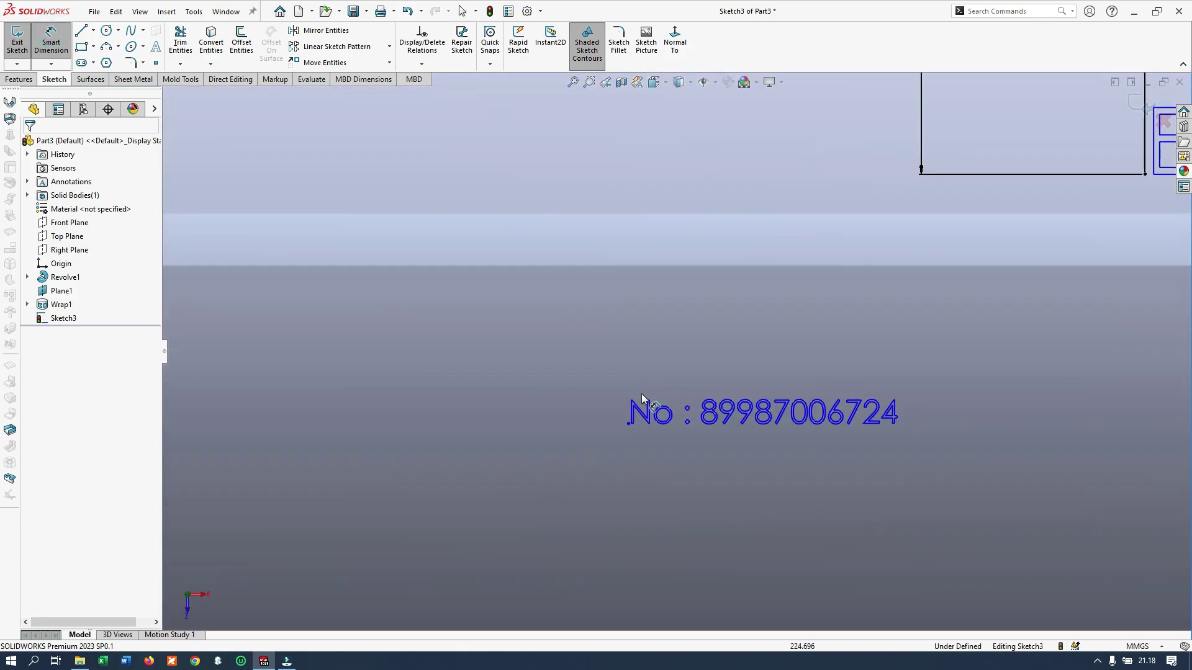
click(629, 425)
- Dimension the number text 100 mm from the face's right edge
key(f)
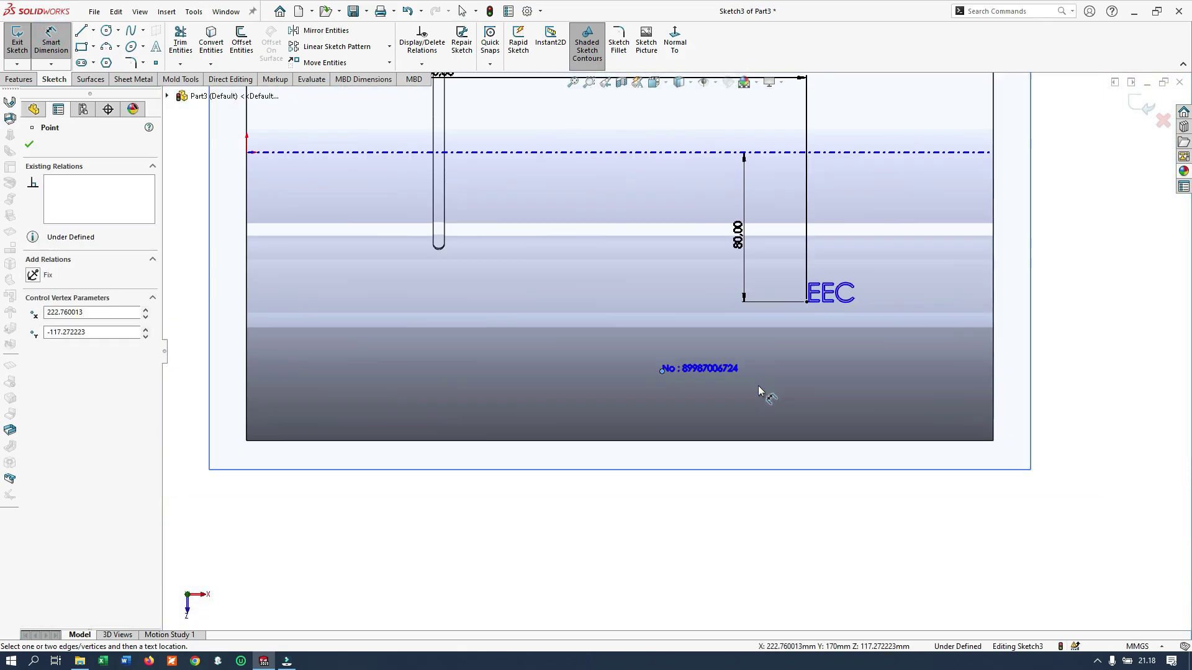
click(895, 338)
click(789, 493)
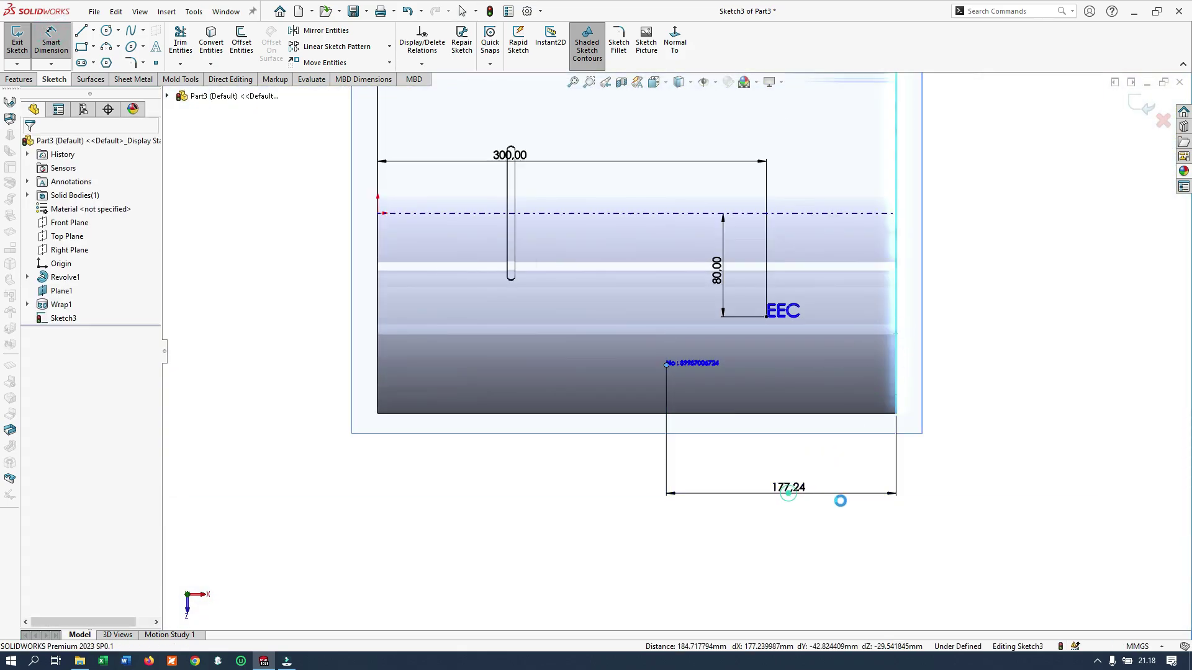
text(100)
key(Return)
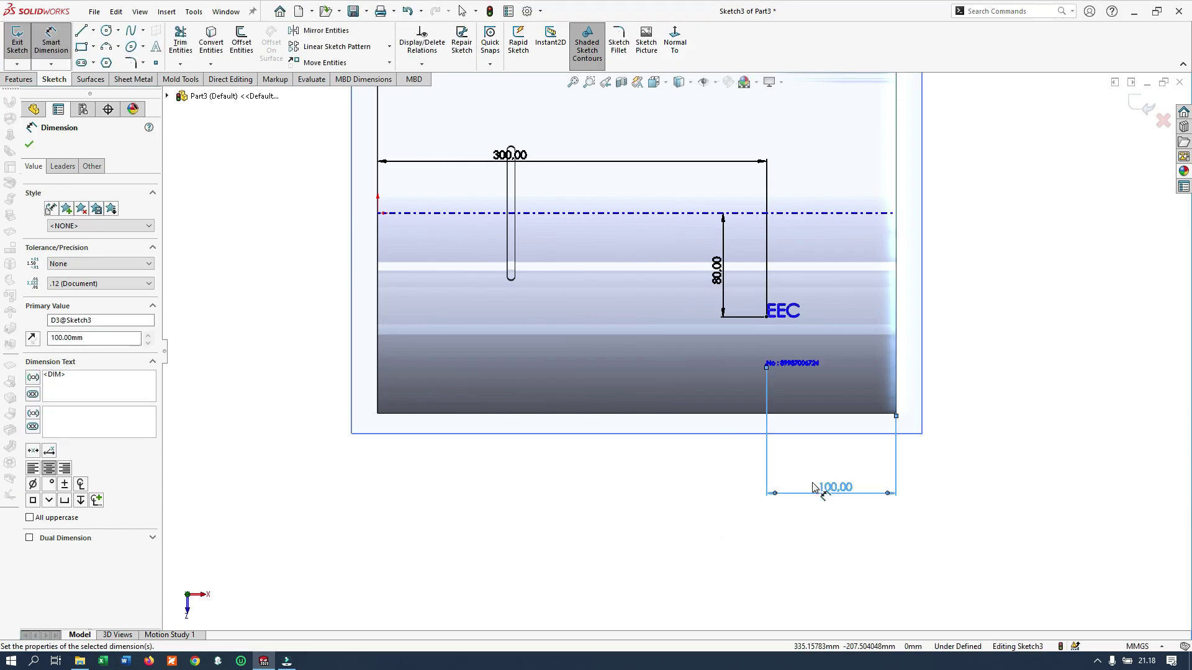
scroll(807, 352, up, 3)
scroll(757, 298, down, 3)
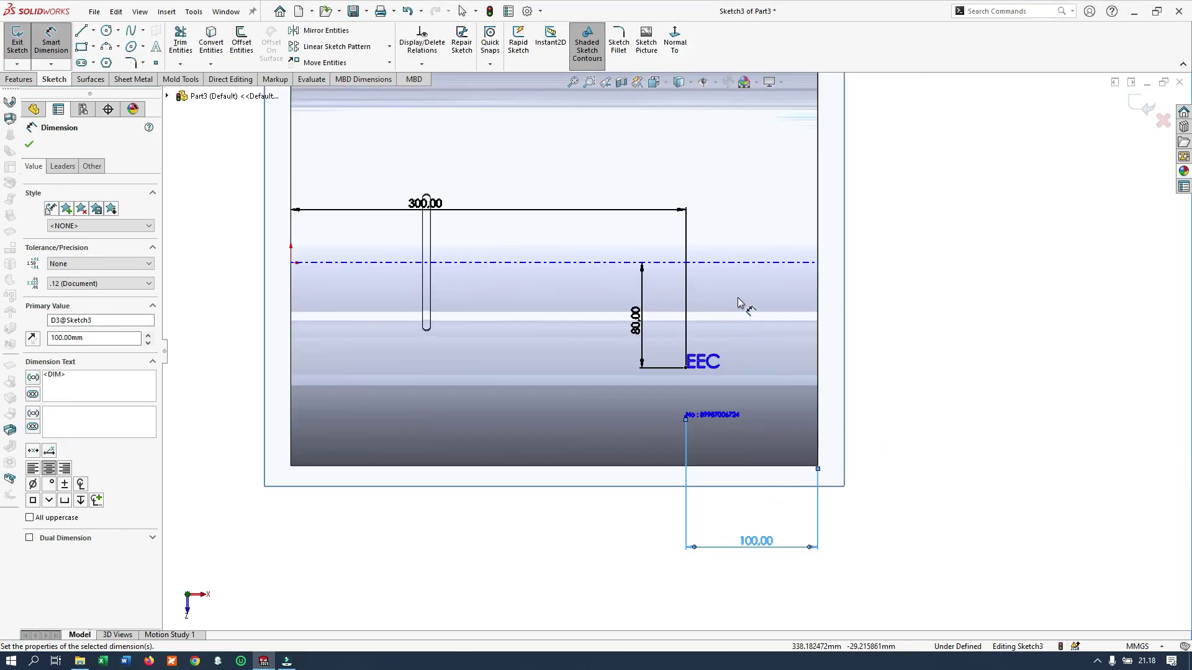
click(738, 262)
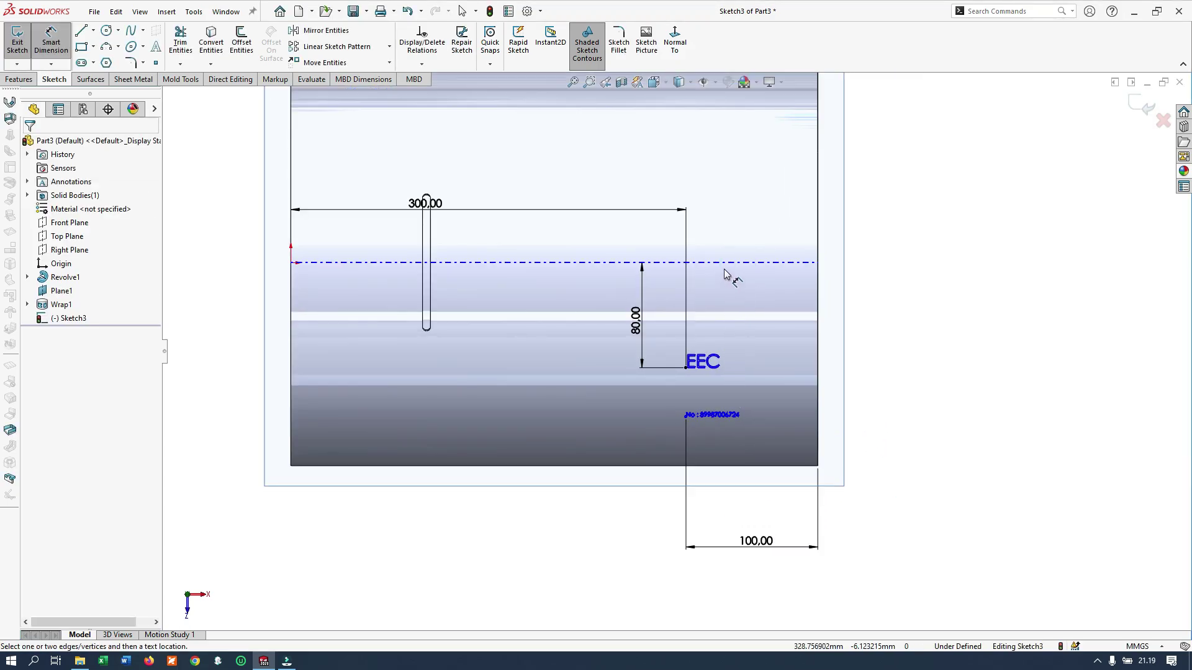
- Dimension the number text's start point 90 mm below the centreline
click(725, 263)
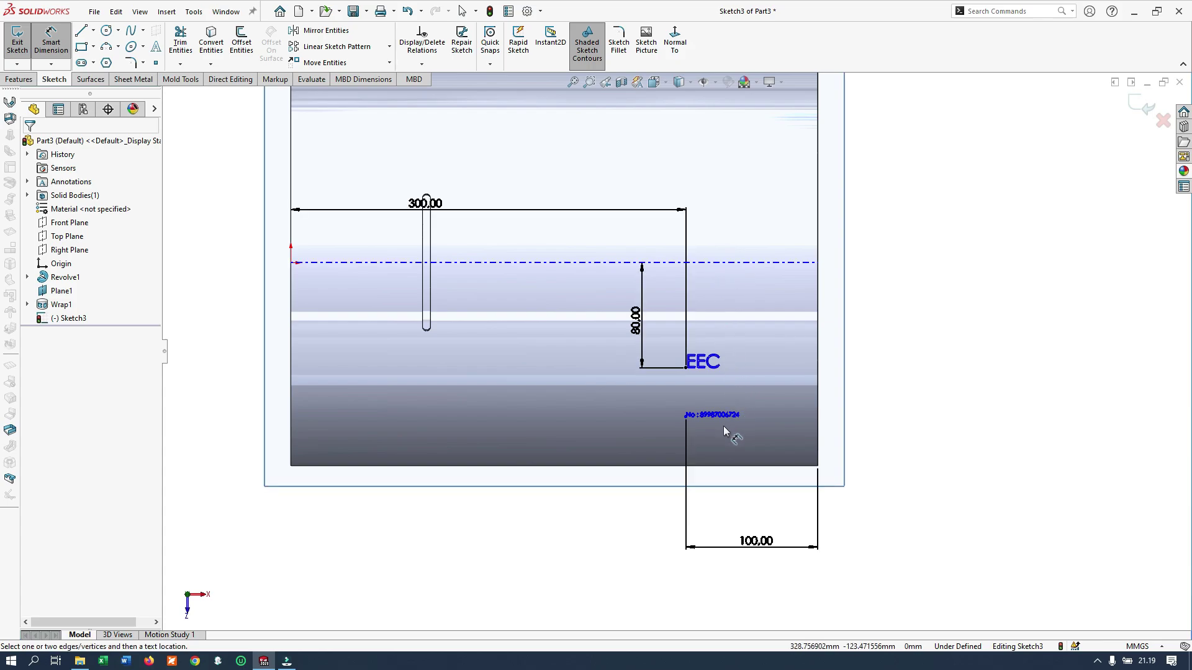
click(686, 418)
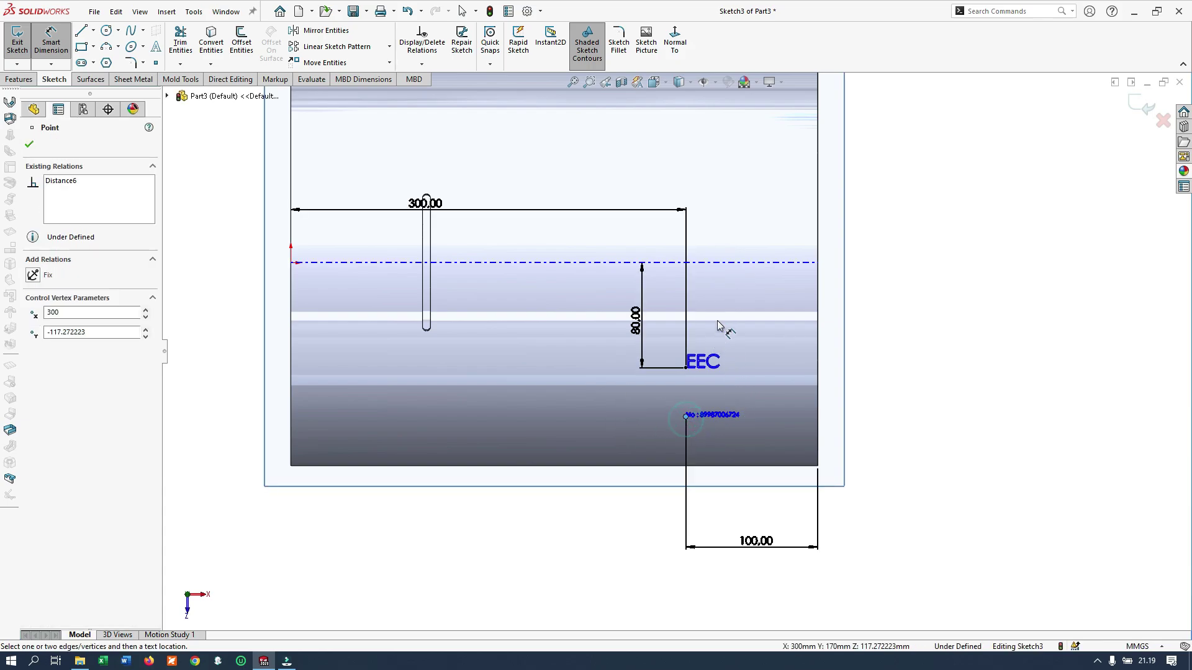
click(720, 263)
click(767, 313)
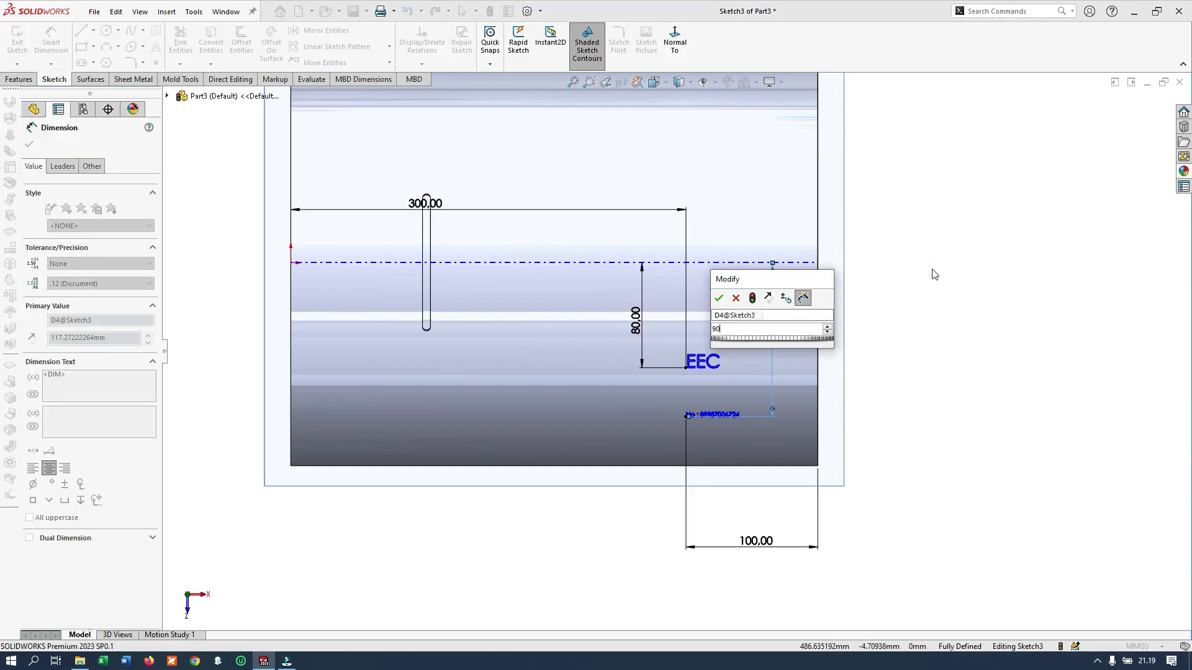
key(Return)
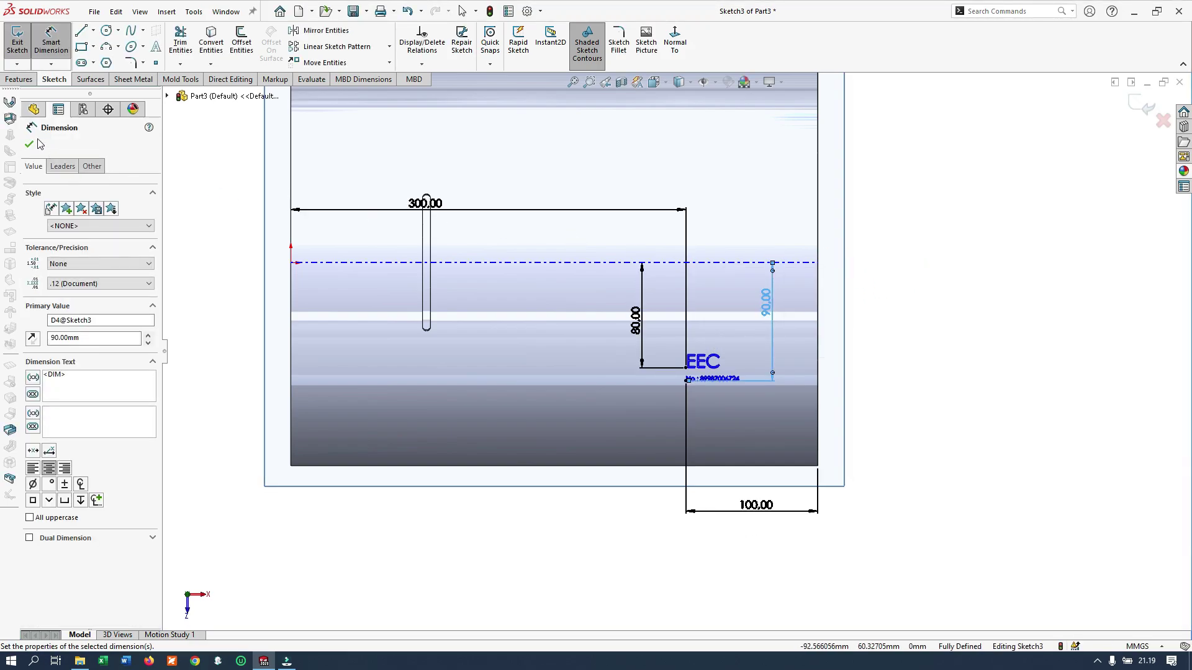
click(30, 145)
scroll(714, 407, down, 2)
scroll(709, 389, down, 3)
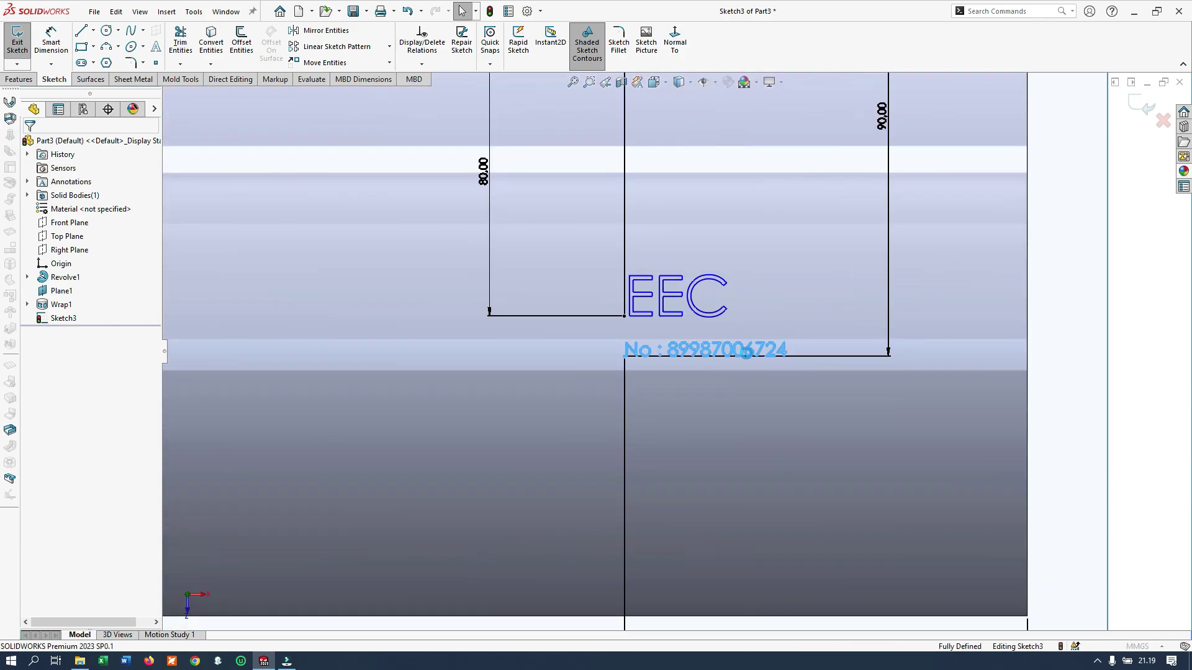
- Give the number text its own font with an 8 mm character height instead of the document font
double_click(751, 350)
click(48, 398)
click(74, 416)
double_click(657, 274)
text(8)
click(723, 272)
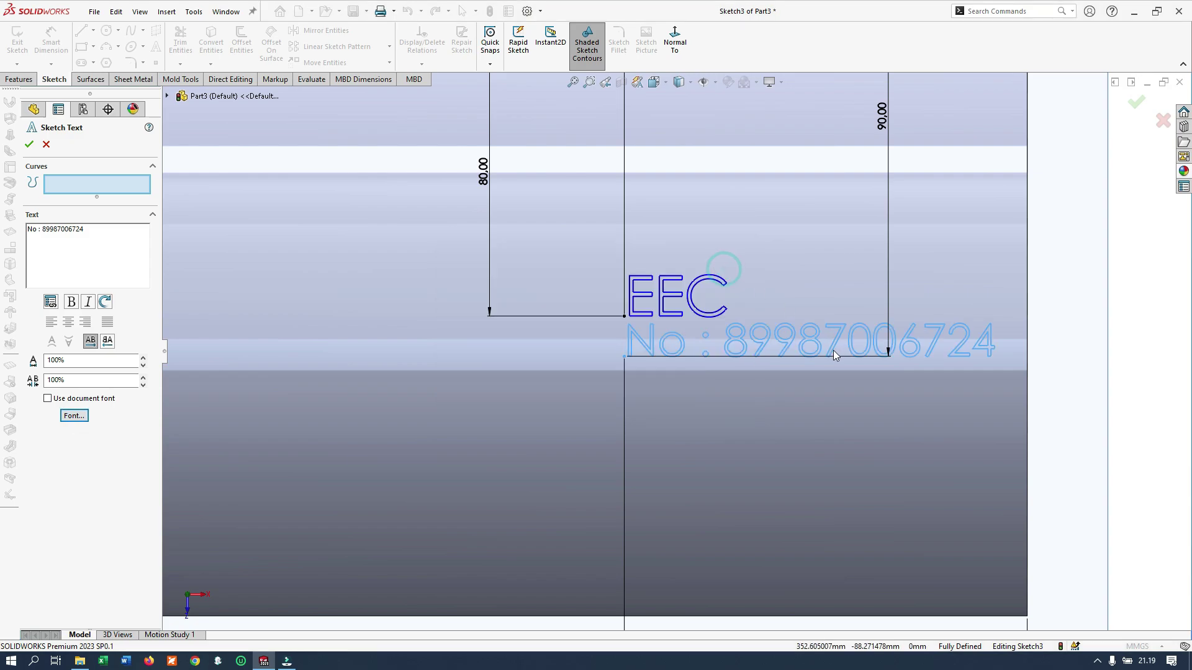
click(1136, 101)
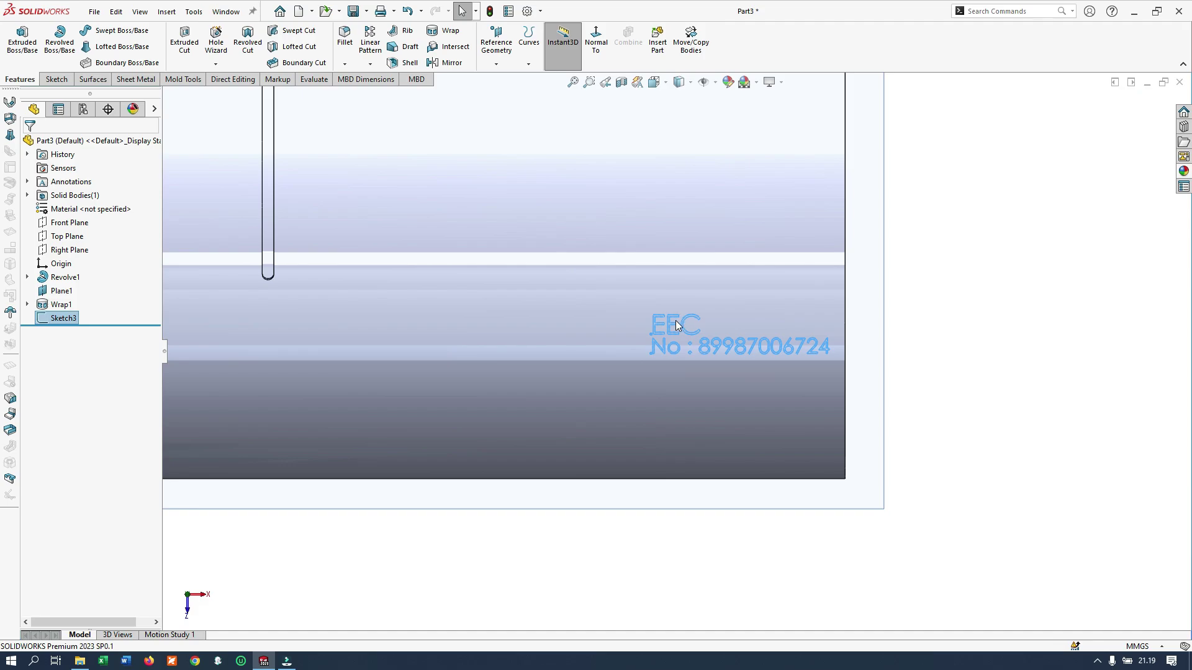
- Wrap the EEC and No text sketch onto the tube's outer face as a 0.5 mm deboss
scroll(700, 368, up, 3)
scroll(700, 369, up, 2)
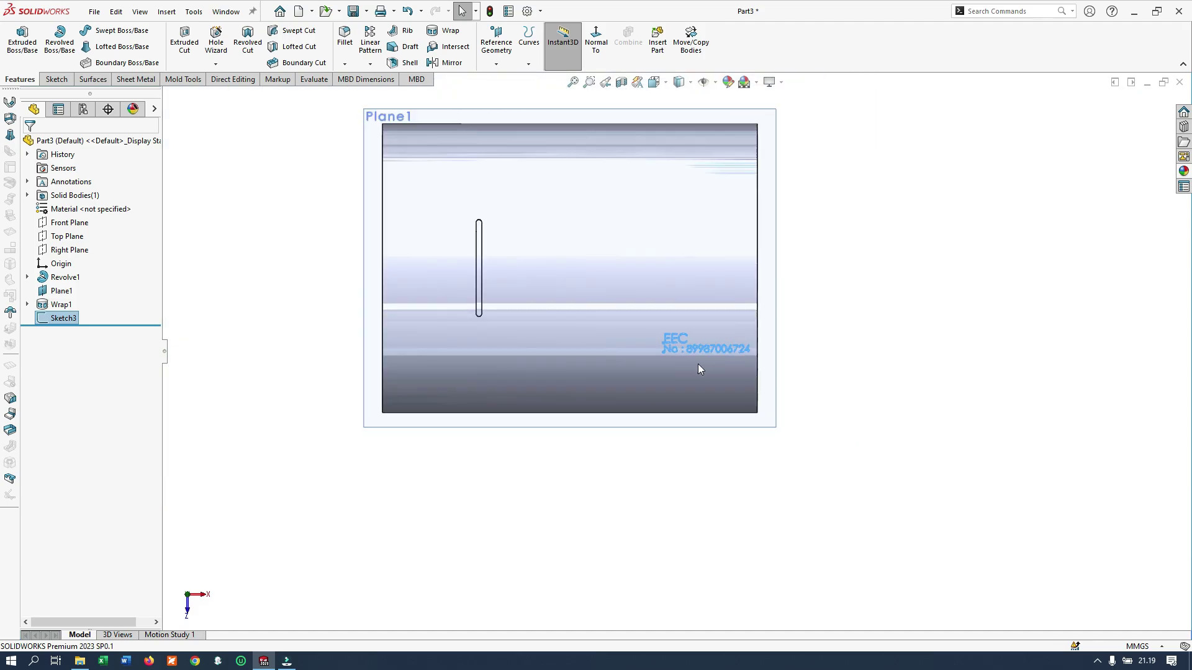
click(446, 31)
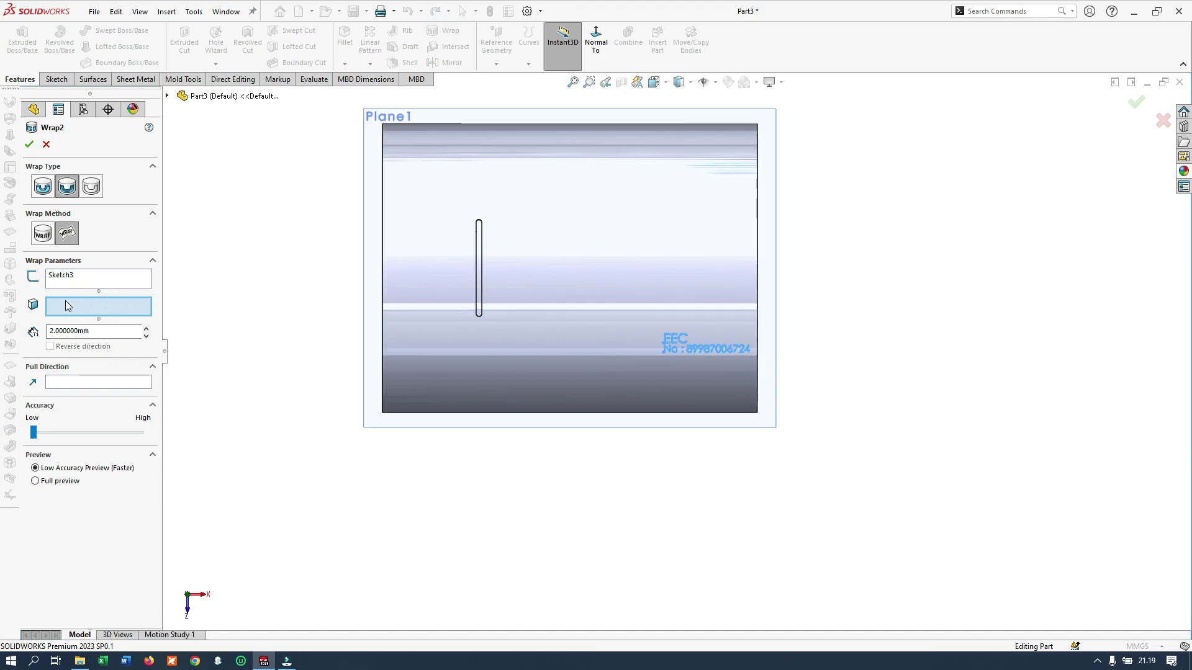
click(651, 254)
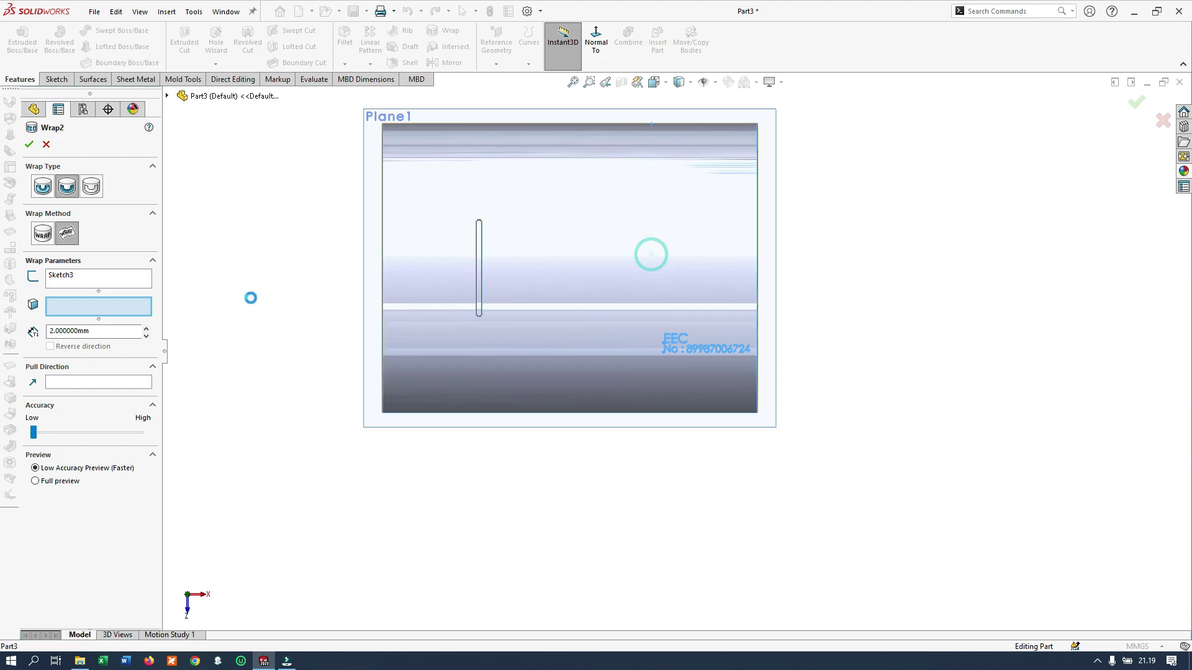
double_click(100, 335)
text(0.500000)
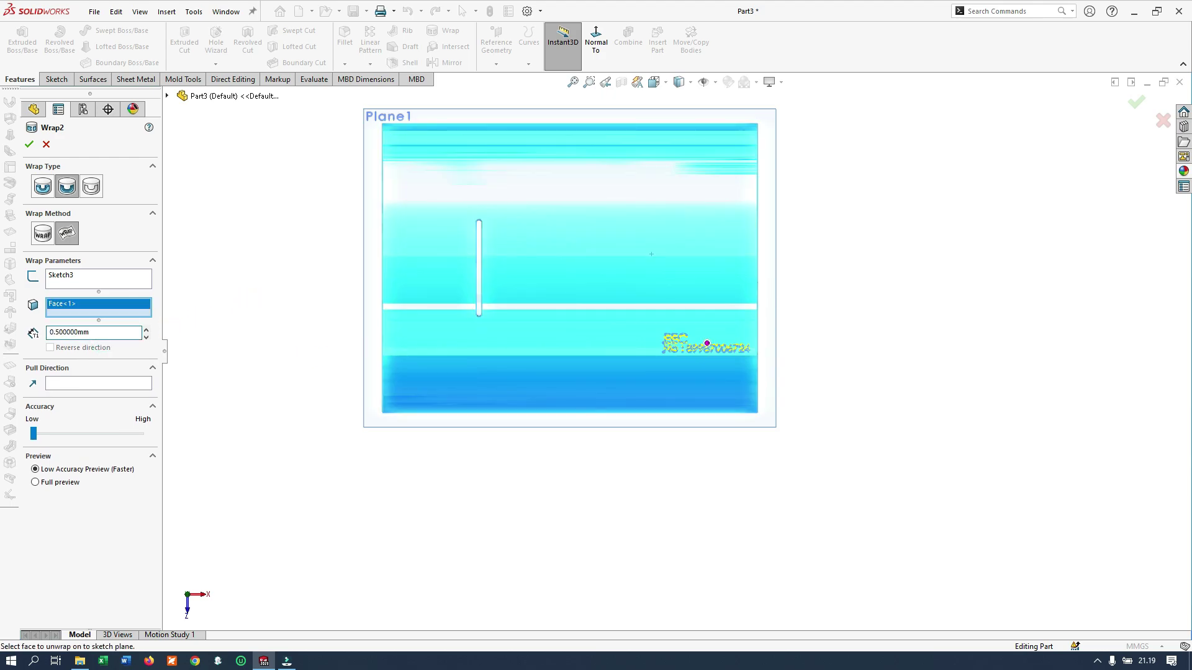
middle_drag(639, 399, 591, 252)
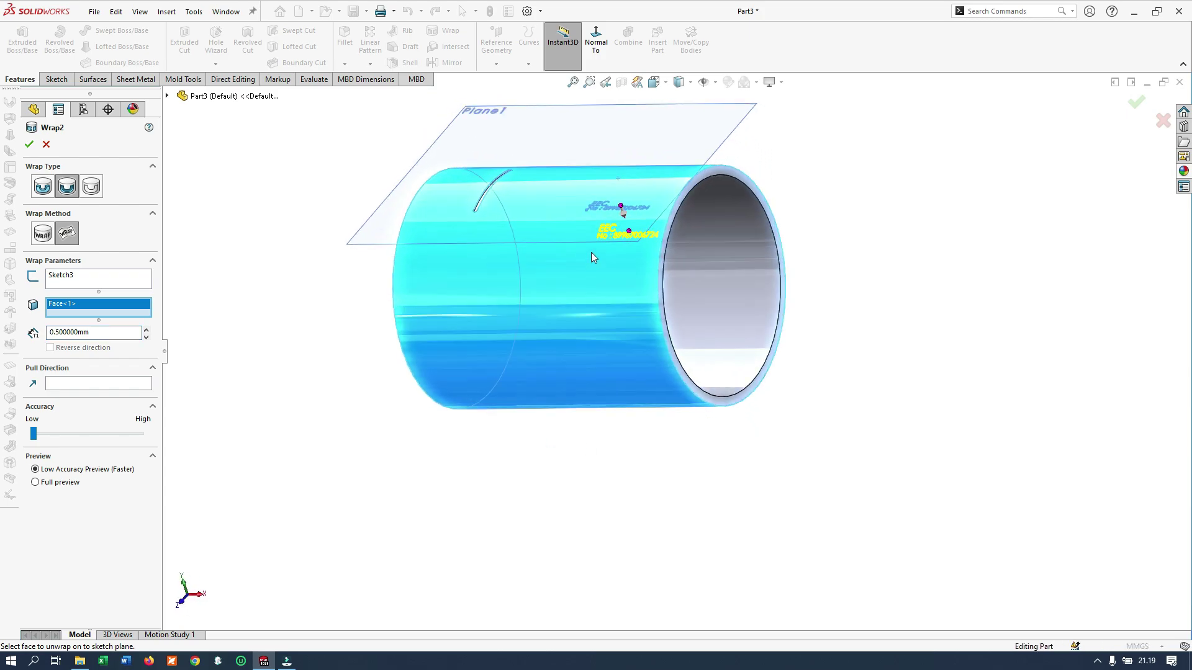
scroll(609, 241, down, 5)
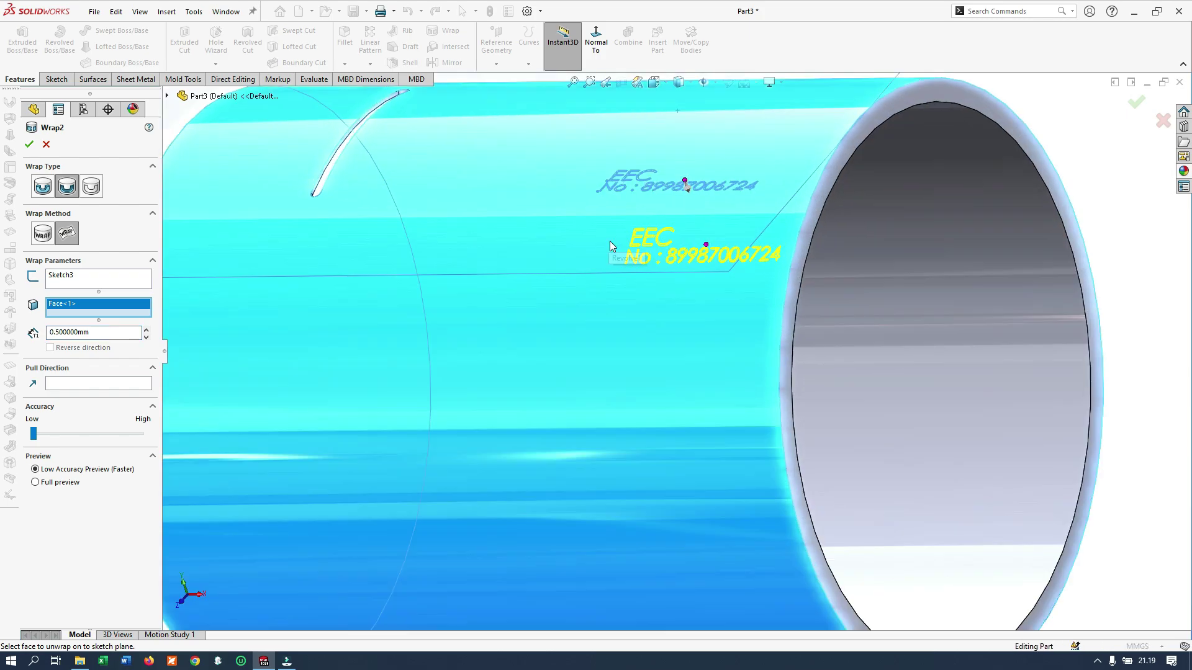
click(30, 146)
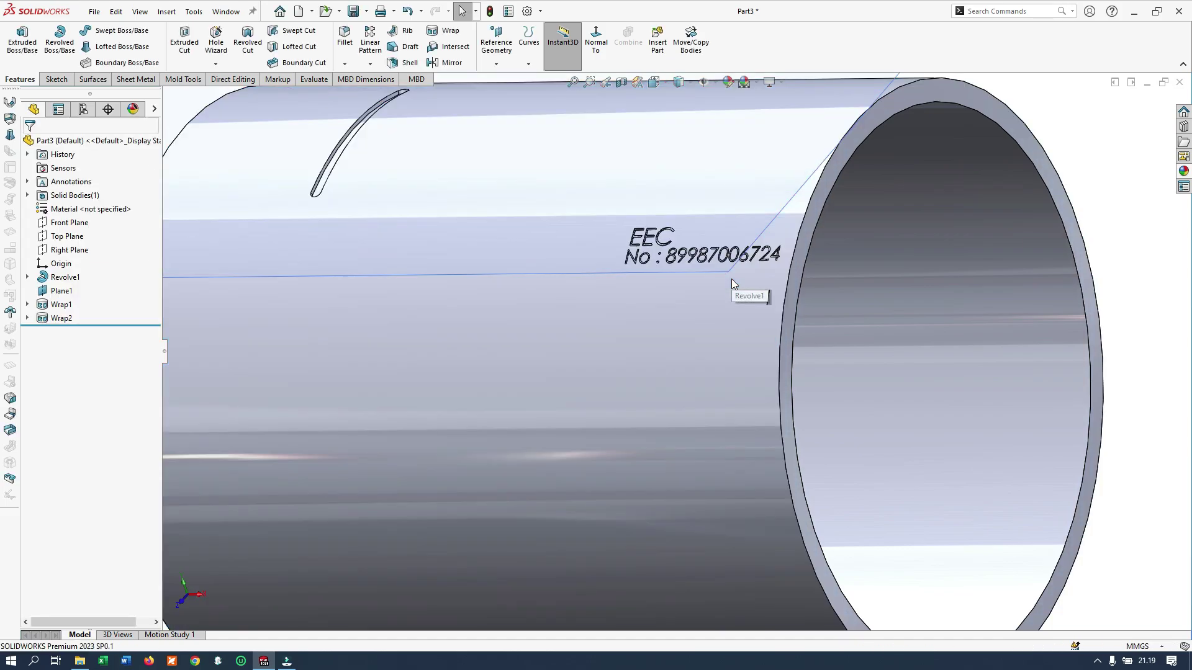
- Fit the tube in view and hide Plane1
key(f)
click(726, 196)
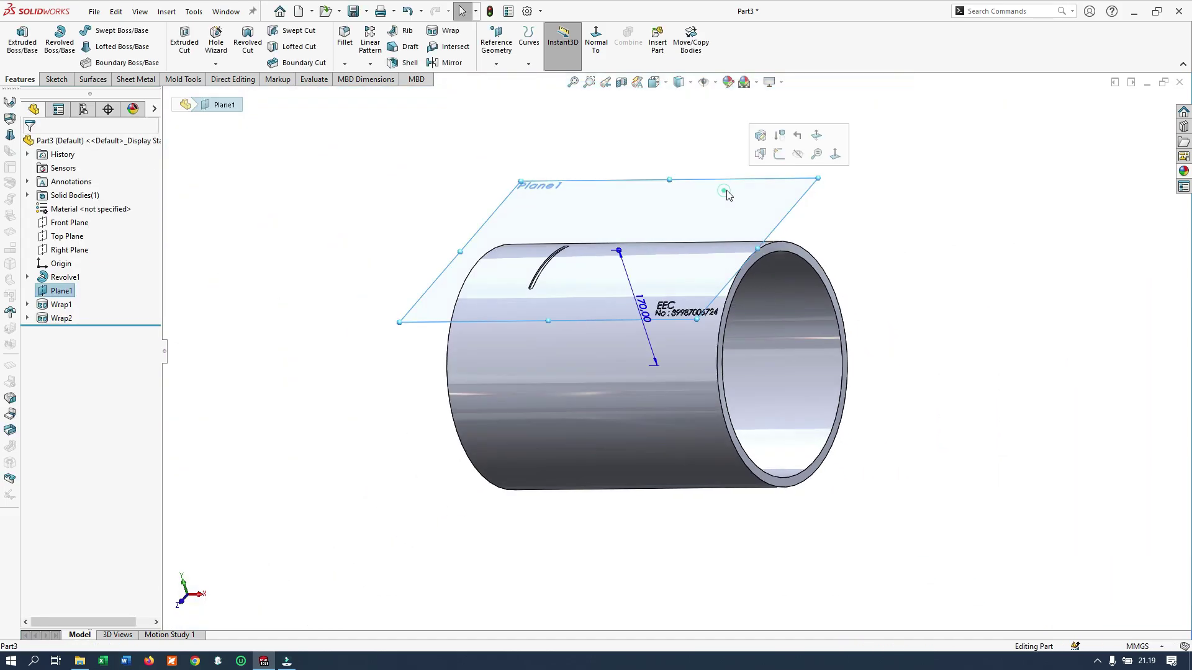
click(798, 153)
- Orbit and zoom around the tube to inspect the slot and debossed text, ending in an angled view
mouse_move(900, 273)
middle_down()
mouse_move(945, 372)
mouse_move(923, 368)
middle_up()
scroll(650, 377, down, 3)
scroll(816, 381, down, 2)
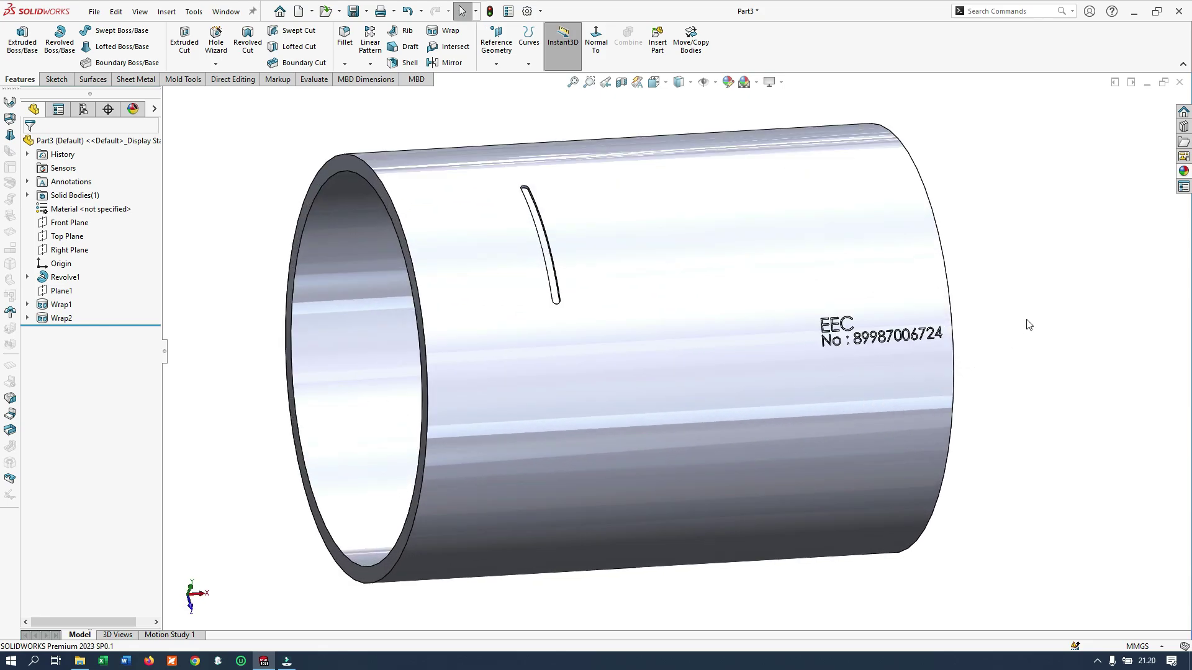
mouse_move(996, 355)
middle_down()
mouse_move(966, 407)
mouse_move(951, 365)
mouse_move(974, 367)
mouse_move(978, 325)
mouse_move(914, 324)
middle_up()
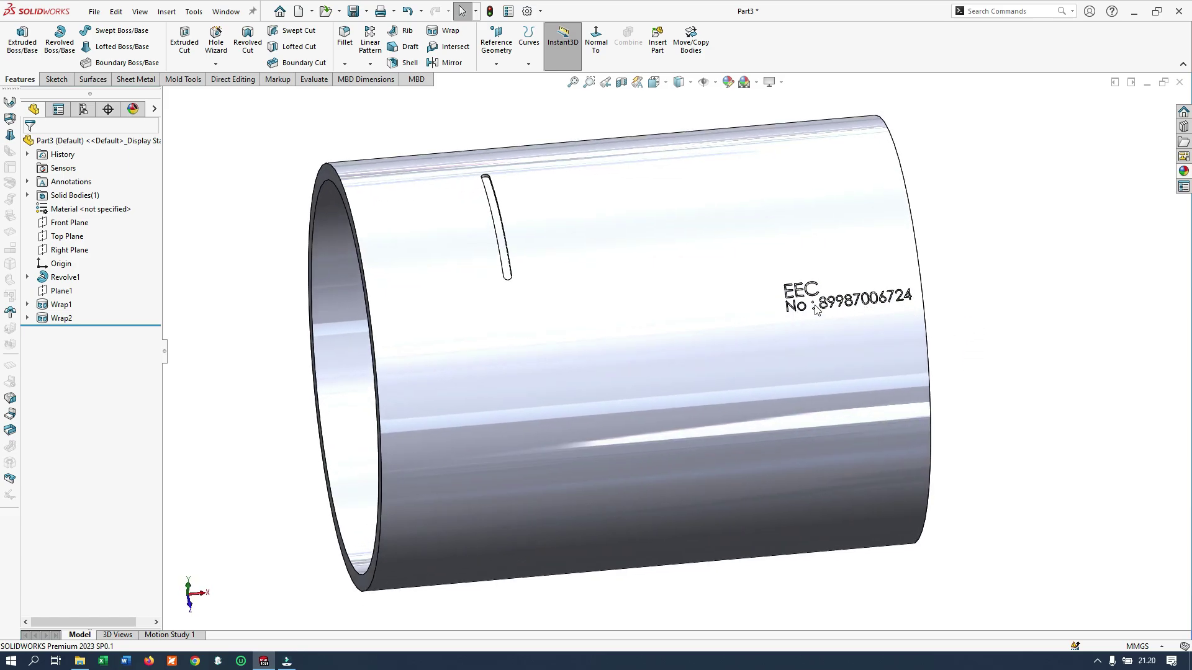
scroll(781, 303, up, 2)
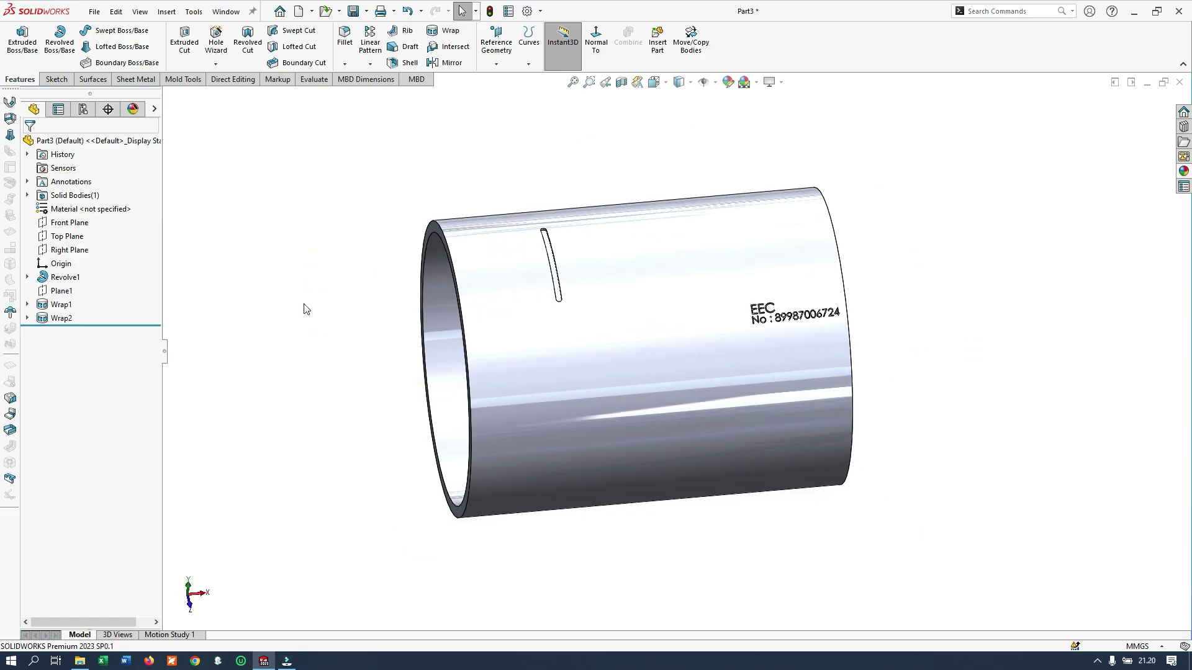
scroll(677, 367, up, 2)
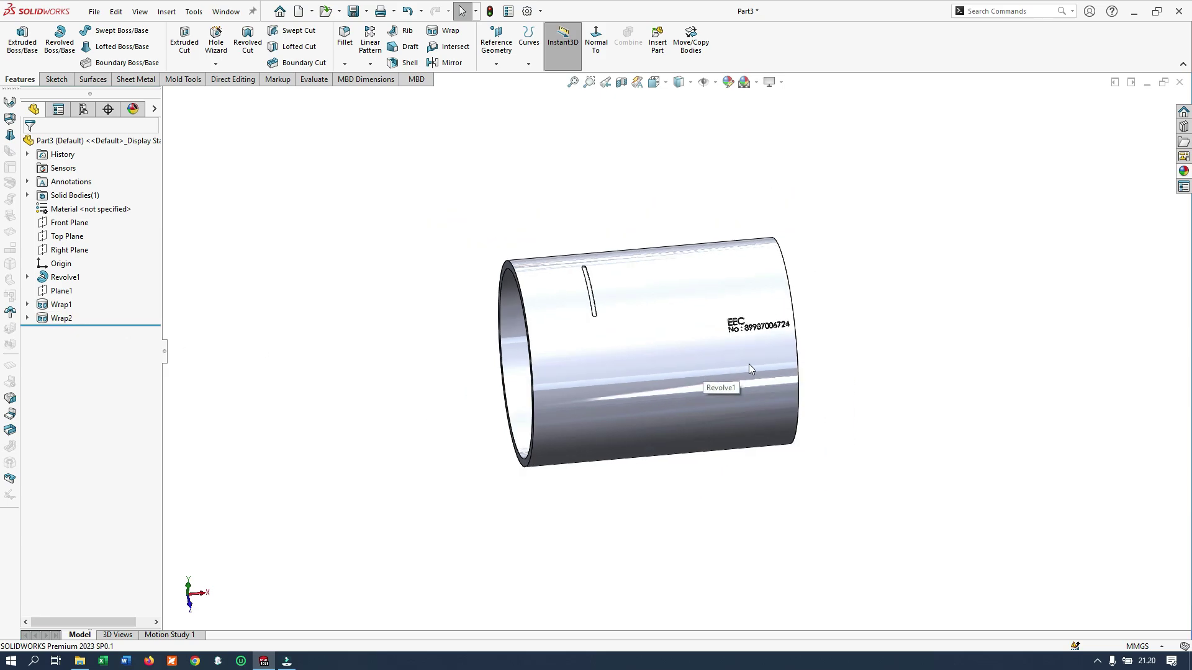
middle_drag(874, 393, 886, 474)
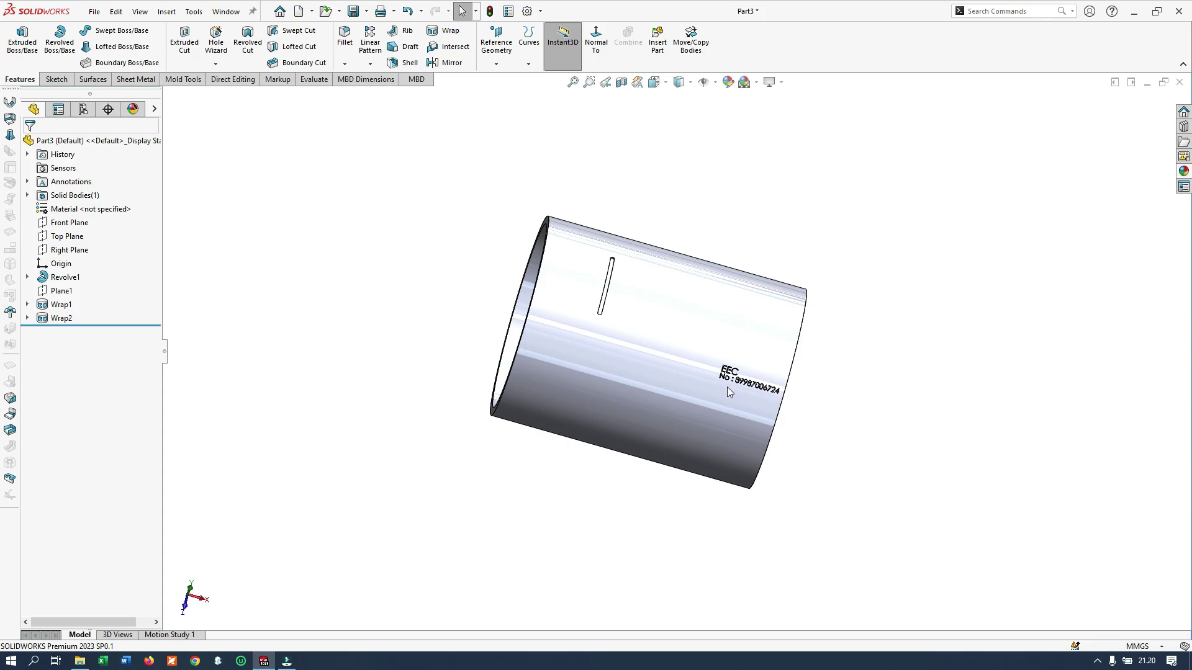
scroll(688, 380, down, 2)
mouse_move(687, 380)
middle_down()
mouse_move(726, 302)
mouse_move(761, 276)
mouse_move(787, 273)
mouse_move(813, 300)
mouse_move(807, 323)
mouse_move(756, 213)
middle_up()
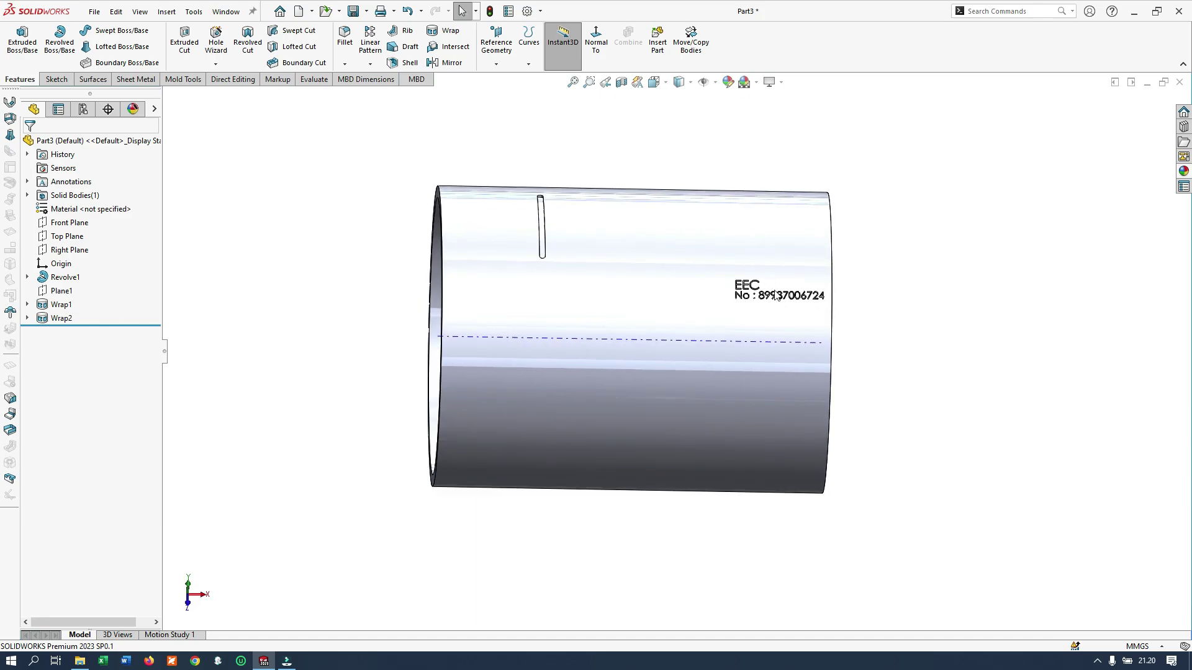
key(ctrl+shift+z)
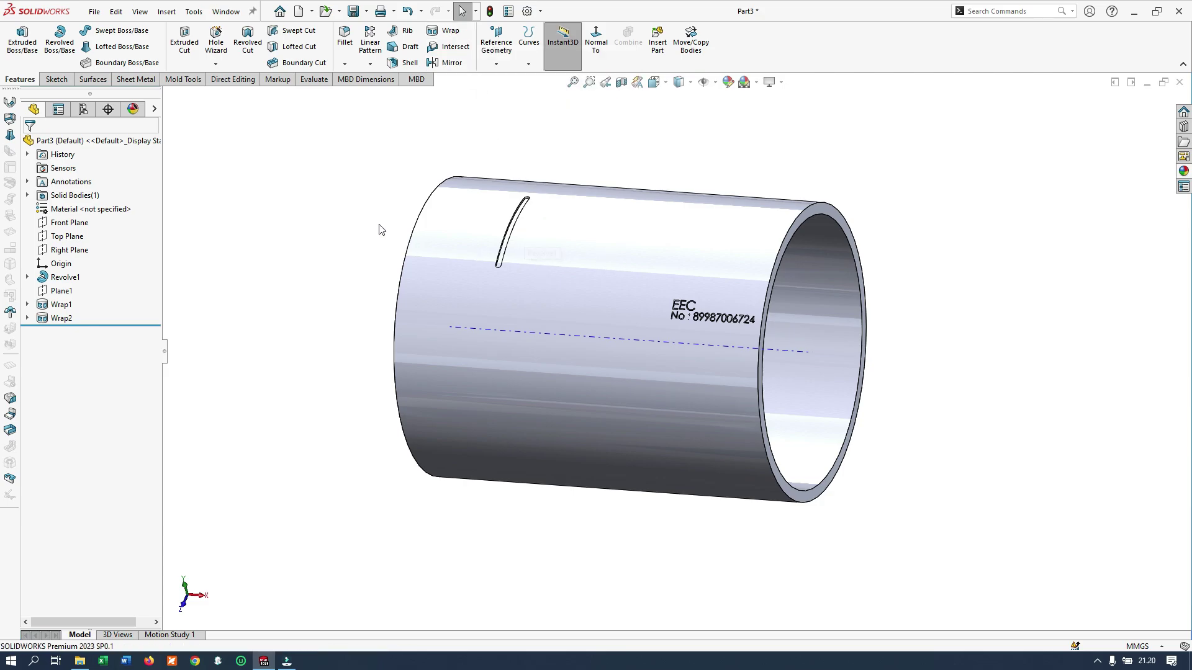
- Sketch a corner rectangle on Plane1 to the right of the slot as Sketch4
click(62, 290)
click(73, 277)
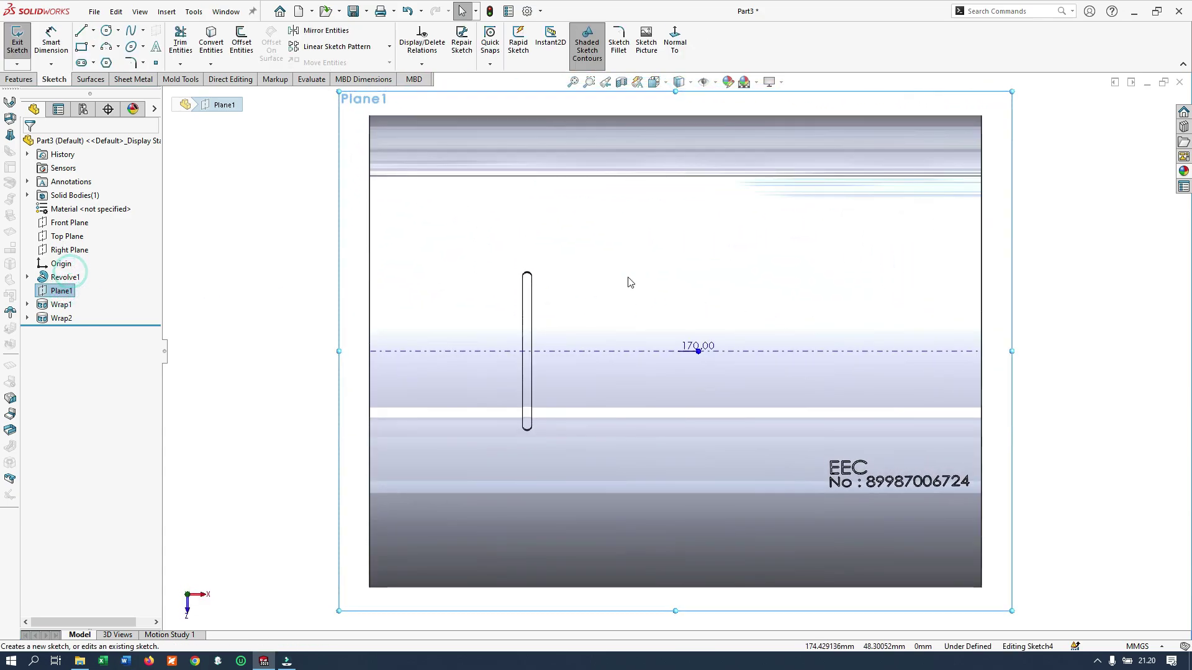
click(82, 50)
mouse_move(625, 269)
mouse_down()
mouse_move(687, 448)
mouse_move(685, 423)
mouse_up()
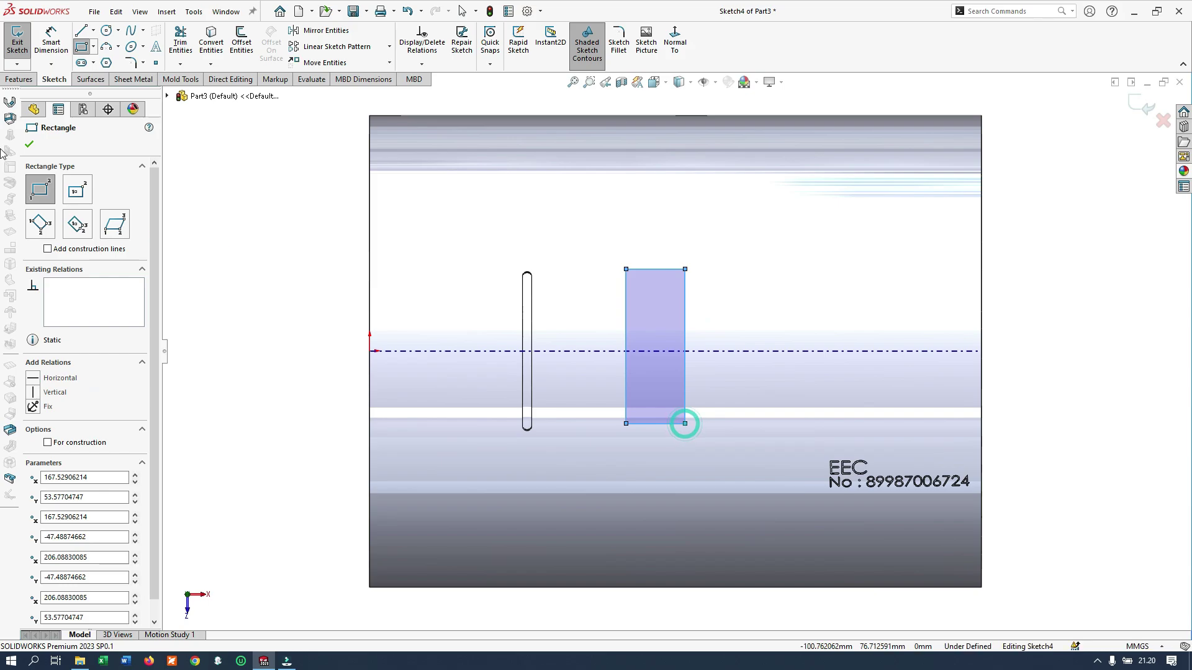
key(Escape)
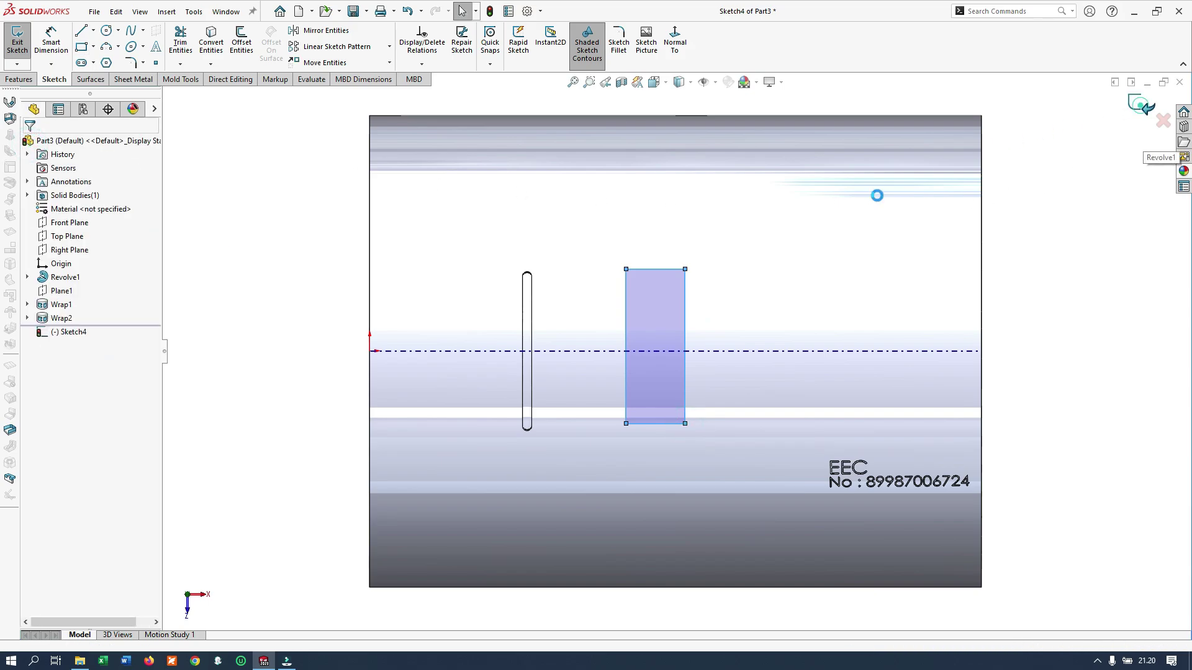
click(1142, 105)
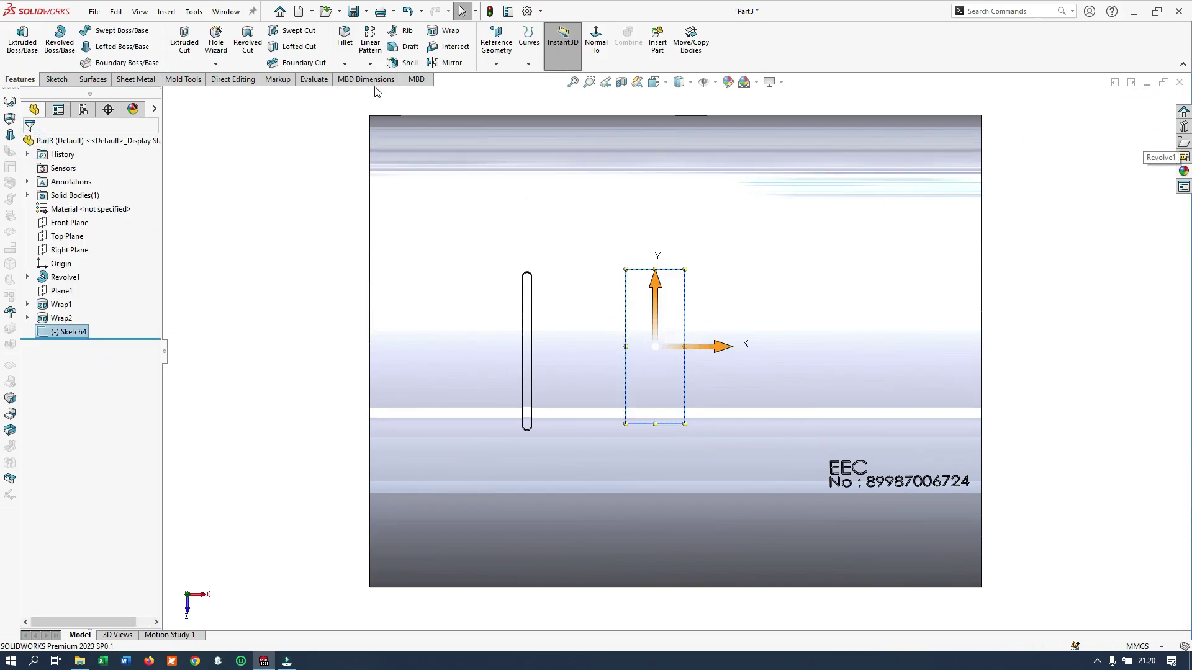
- Wrap the Sketch4 rectangle 2 mm deep into the tube's outer cylindrical face
click(445, 31)
click(34, 188)
double_click(96, 331)
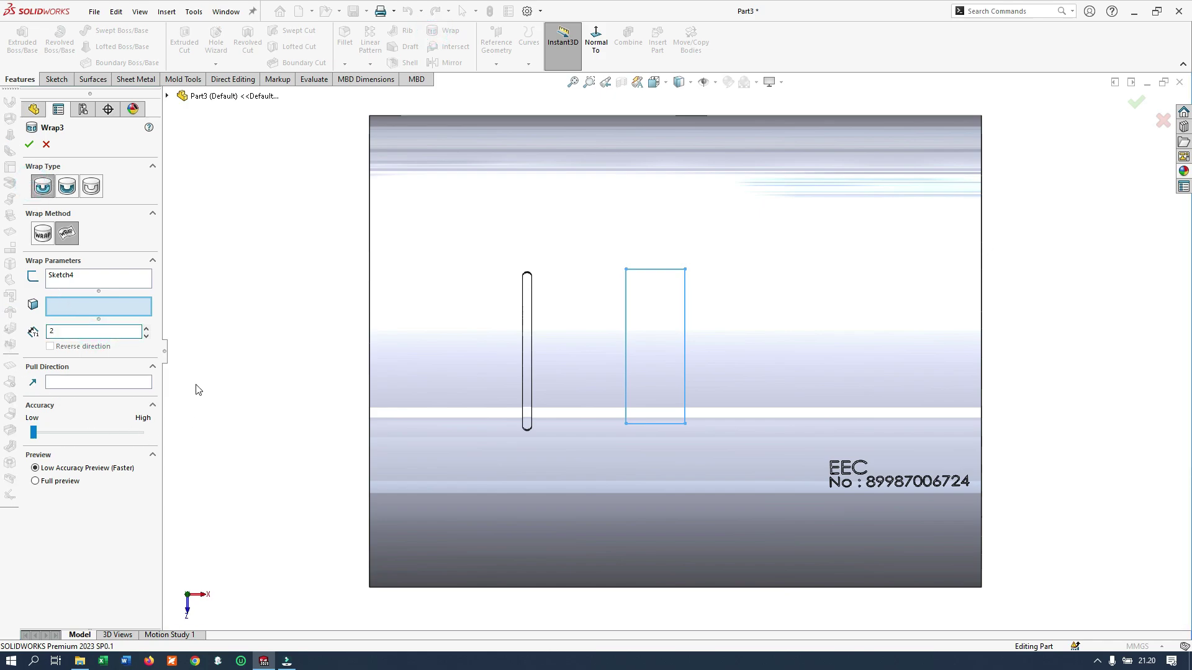
click(429, 284)
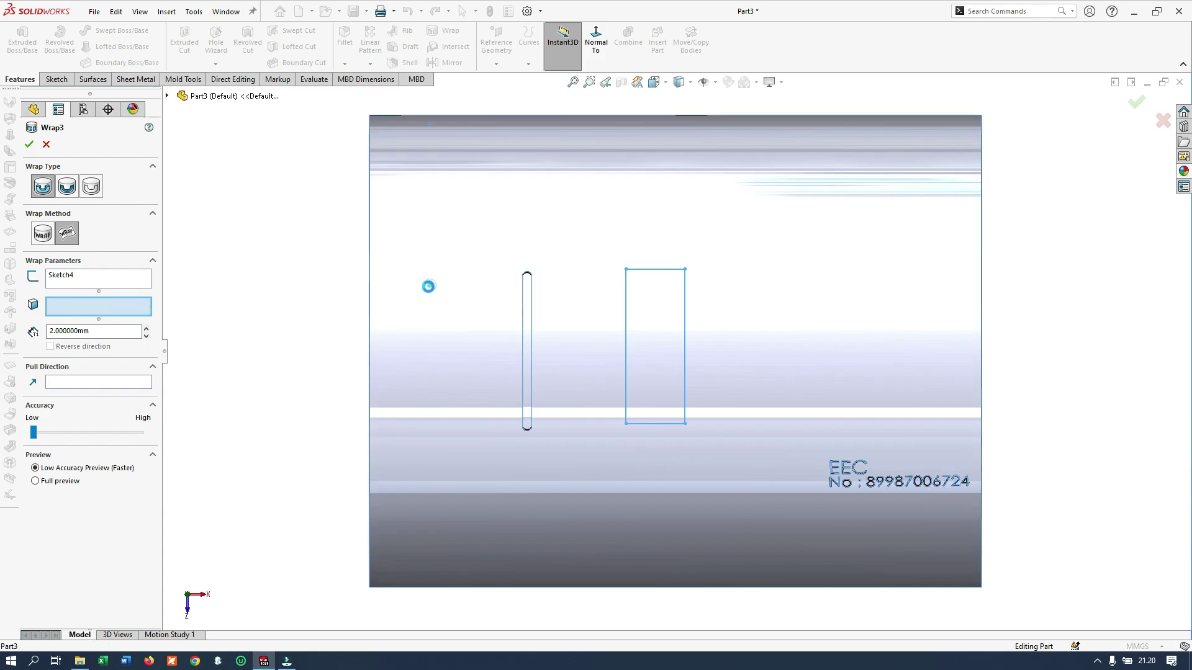
mouse_move(427, 355)
middle_down()
mouse_move(420, 225)
mouse_move(481, 199)
middle_up()
click(27, 145)
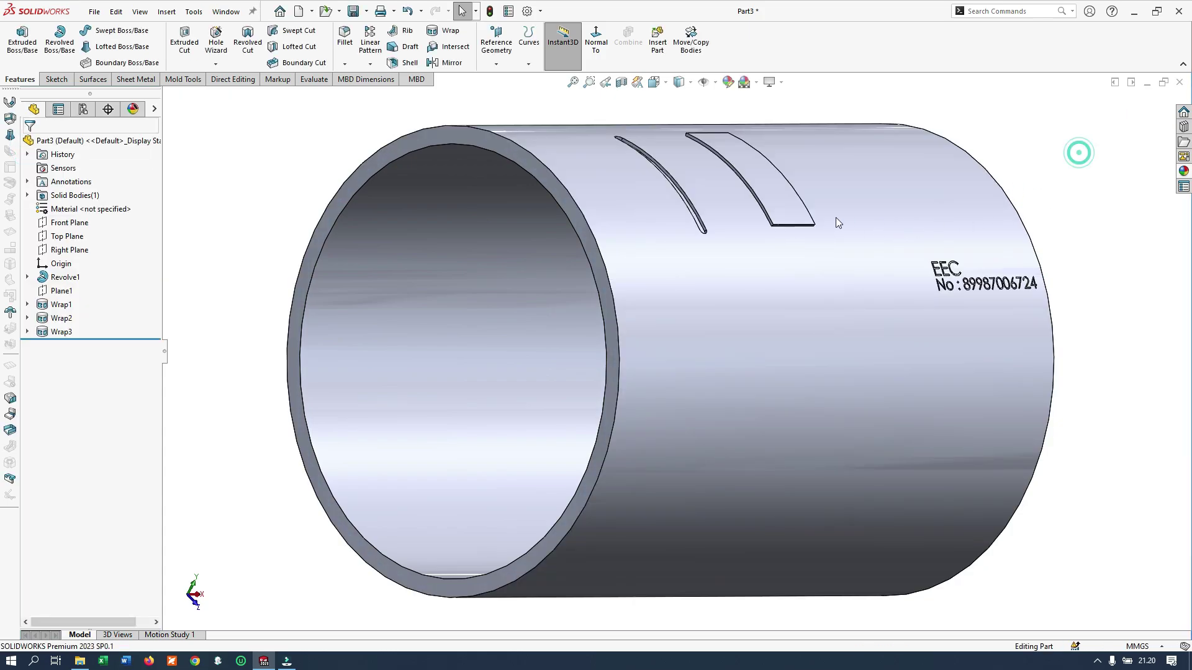
scroll(696, 166, down, 3)
scroll(714, 167, down, 2)
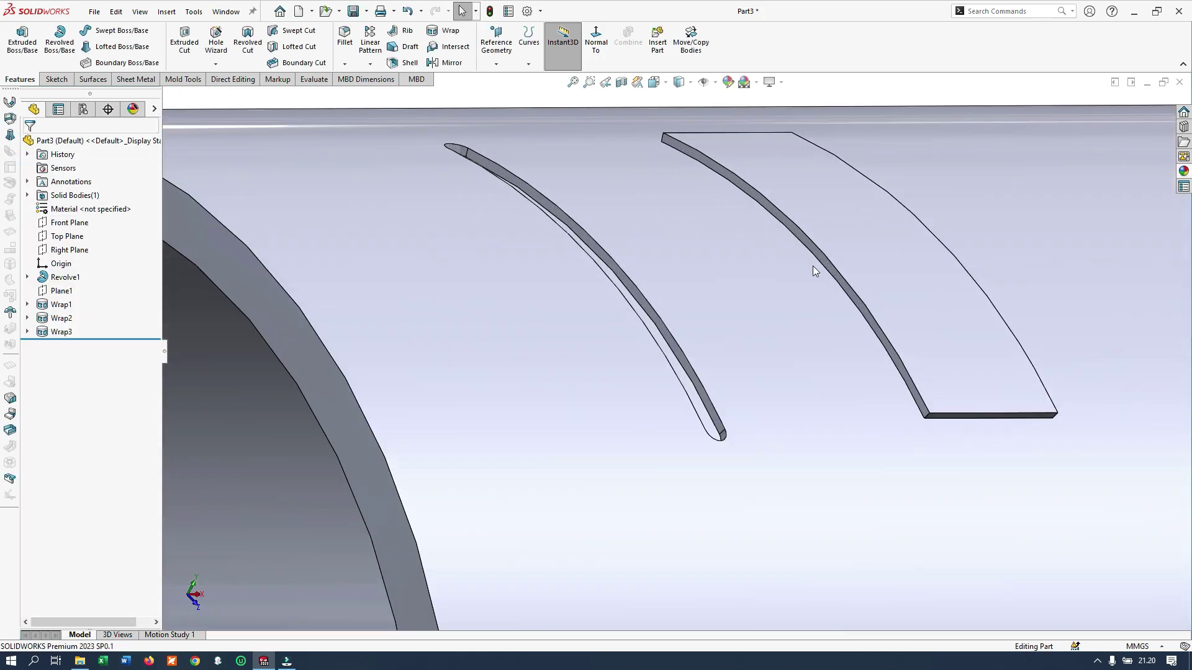
scroll(813, 266, up, 4)
middle_drag(778, 337, 686, 388)
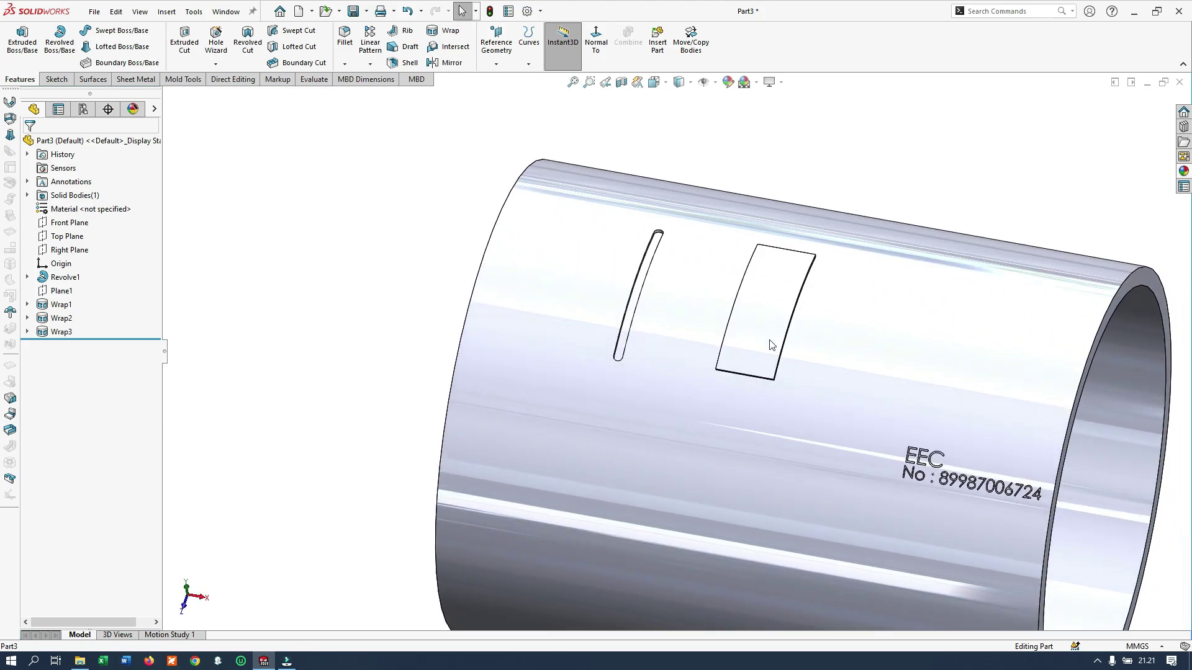
scroll(773, 344, up, 3)
scroll(714, 351, down, 2)
mouse_move(697, 341)
middle_down()
mouse_move(686, 404)
mouse_move(695, 447)
mouse_move(665, 391)
mouse_move(656, 277)
mouse_move(617, 269)
mouse_move(723, 309)
mouse_move(976, 357)
middle_up()
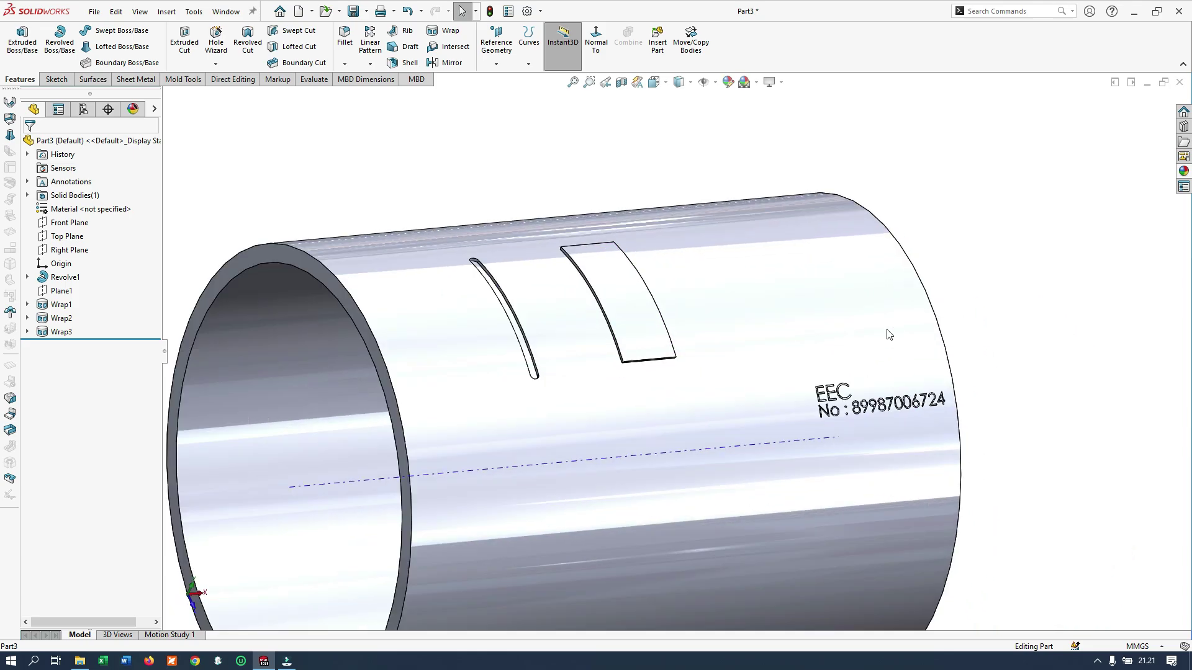
scroll(777, 351, up, 2)
mouse_move(963, 324)
middle_down()
mouse_move(947, 380)
mouse_move(937, 258)
mouse_move(982, 265)
middle_up()
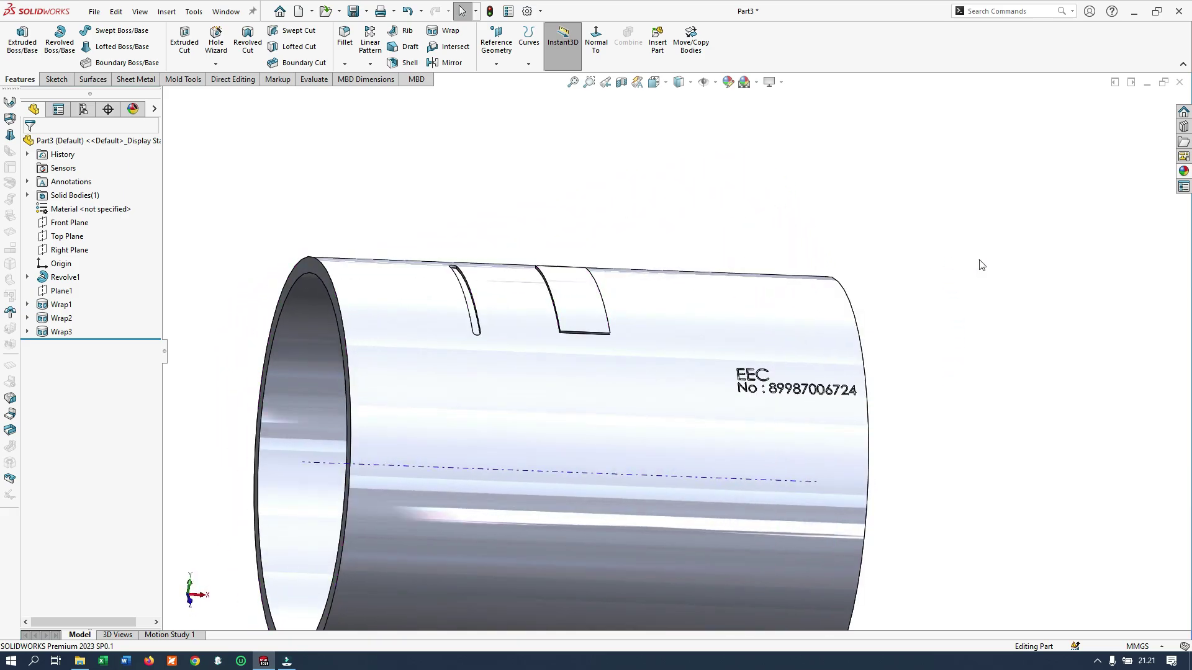